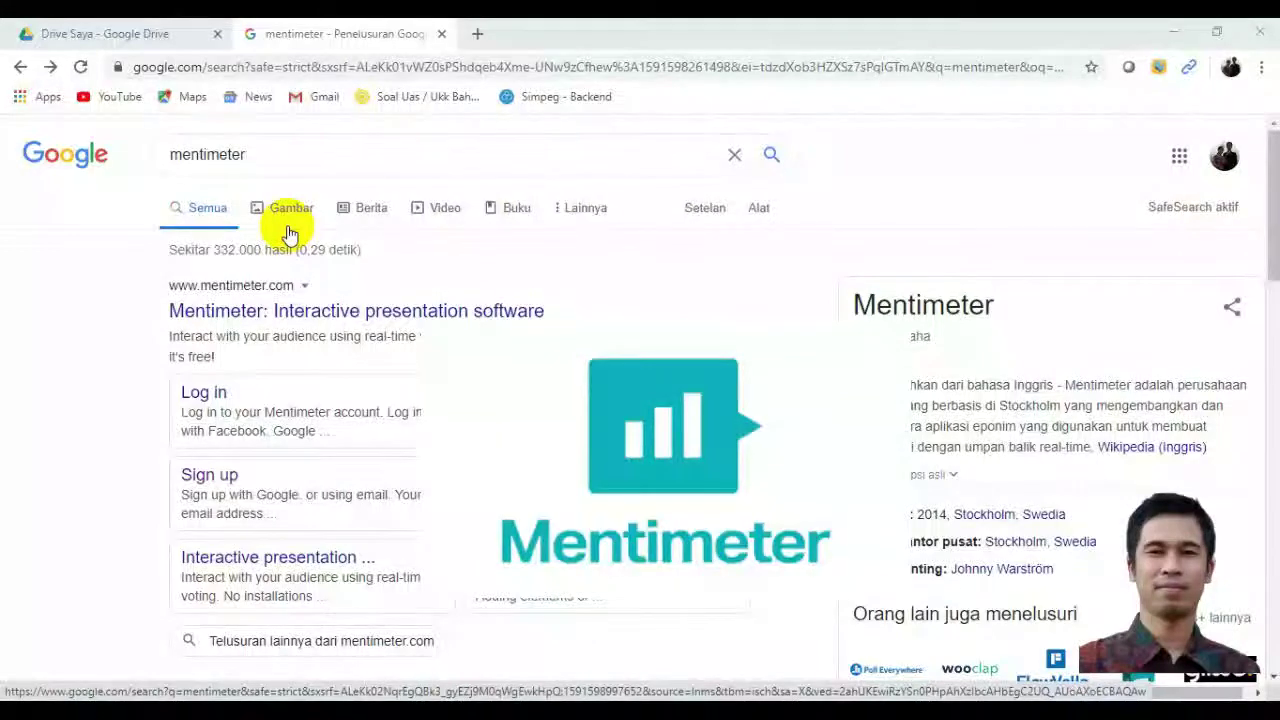
Search for Mentimeter, then sign up with a Google account via the Sign up page.
click(305, 160)
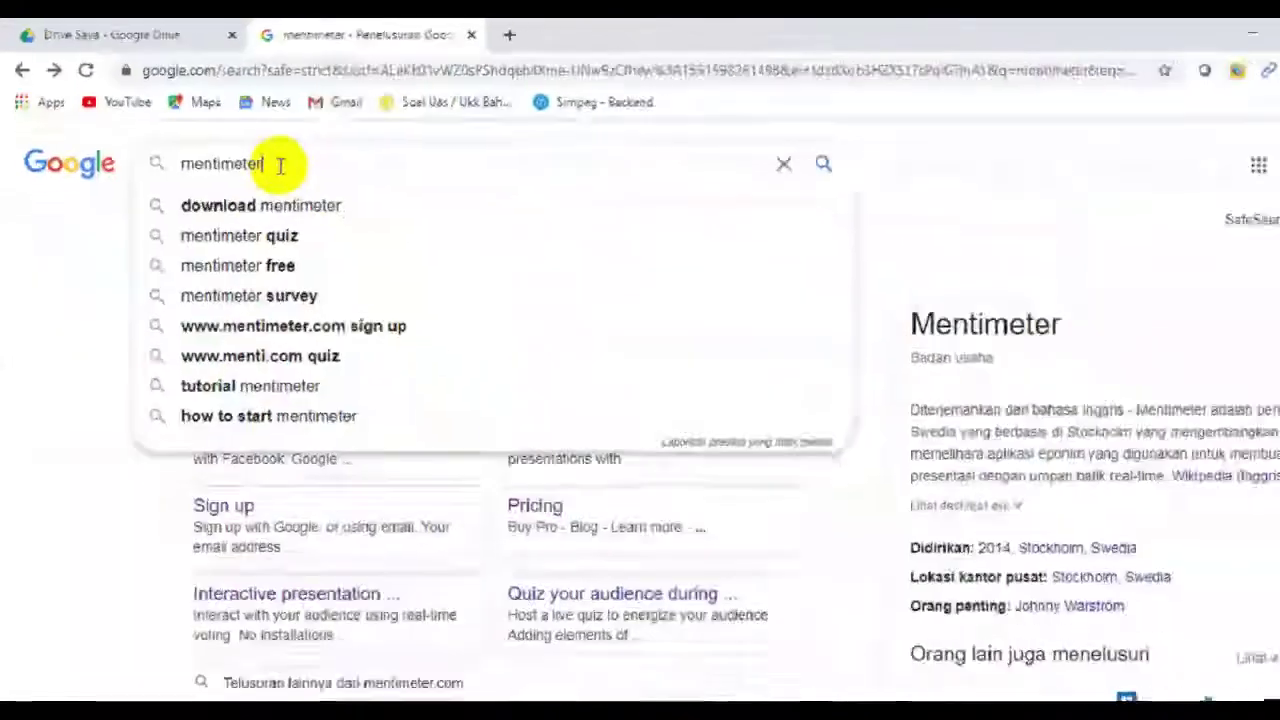
key(Return)
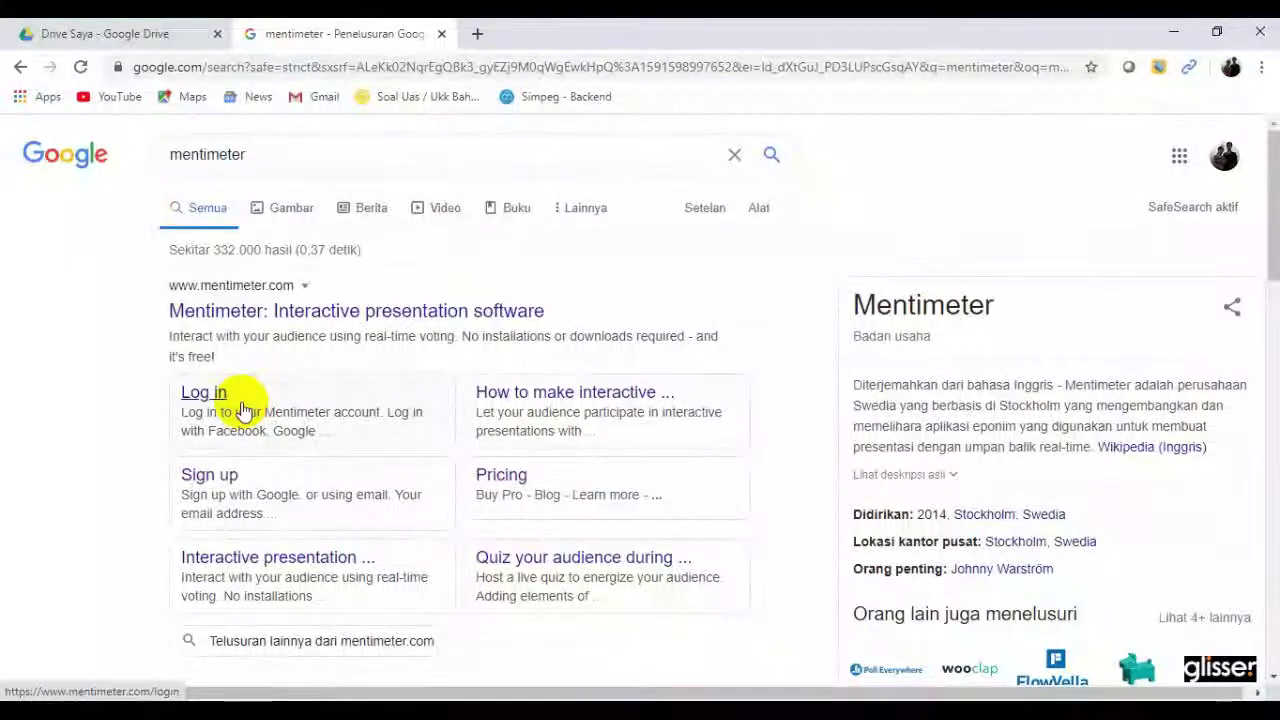
click(220, 484)
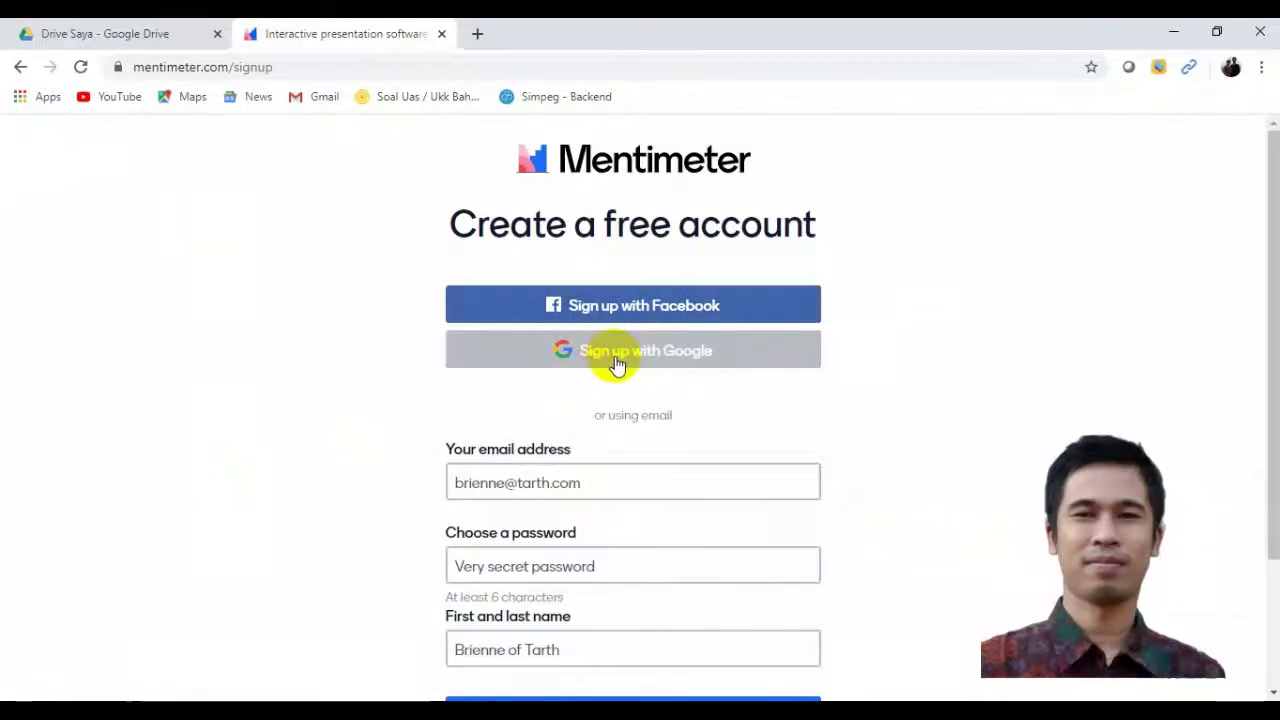
click(615, 358)
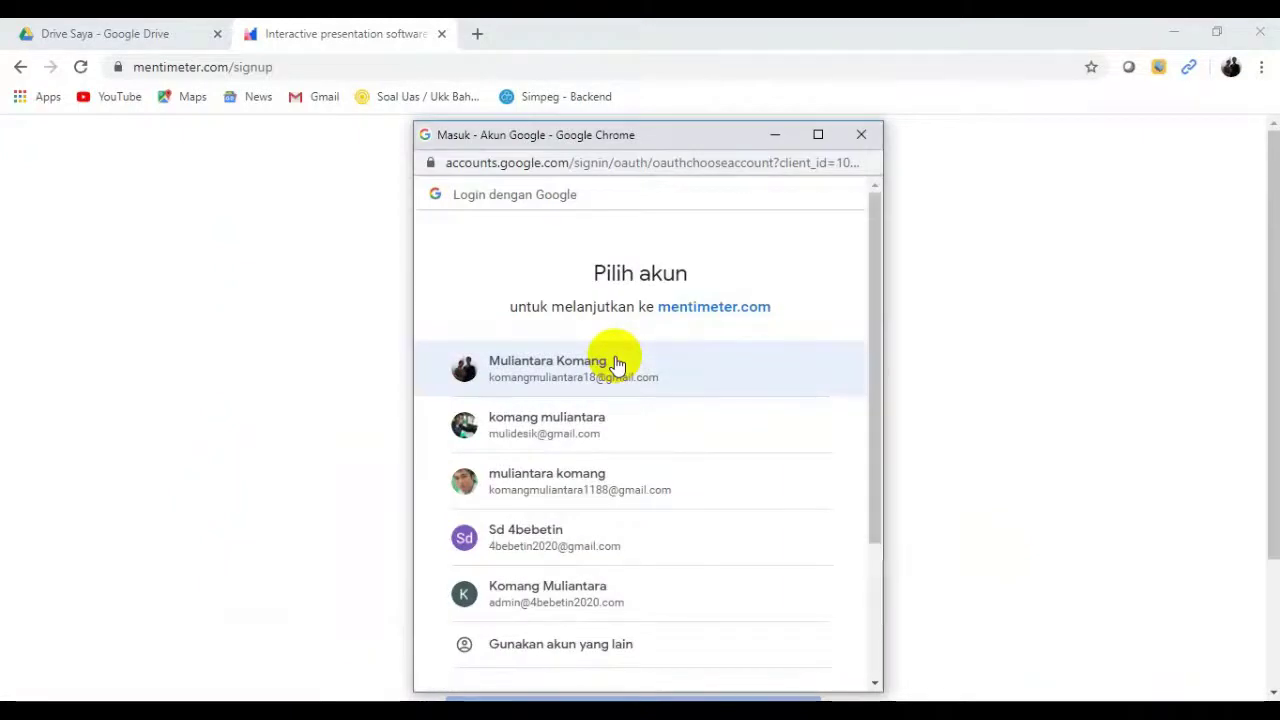
click(621, 378)
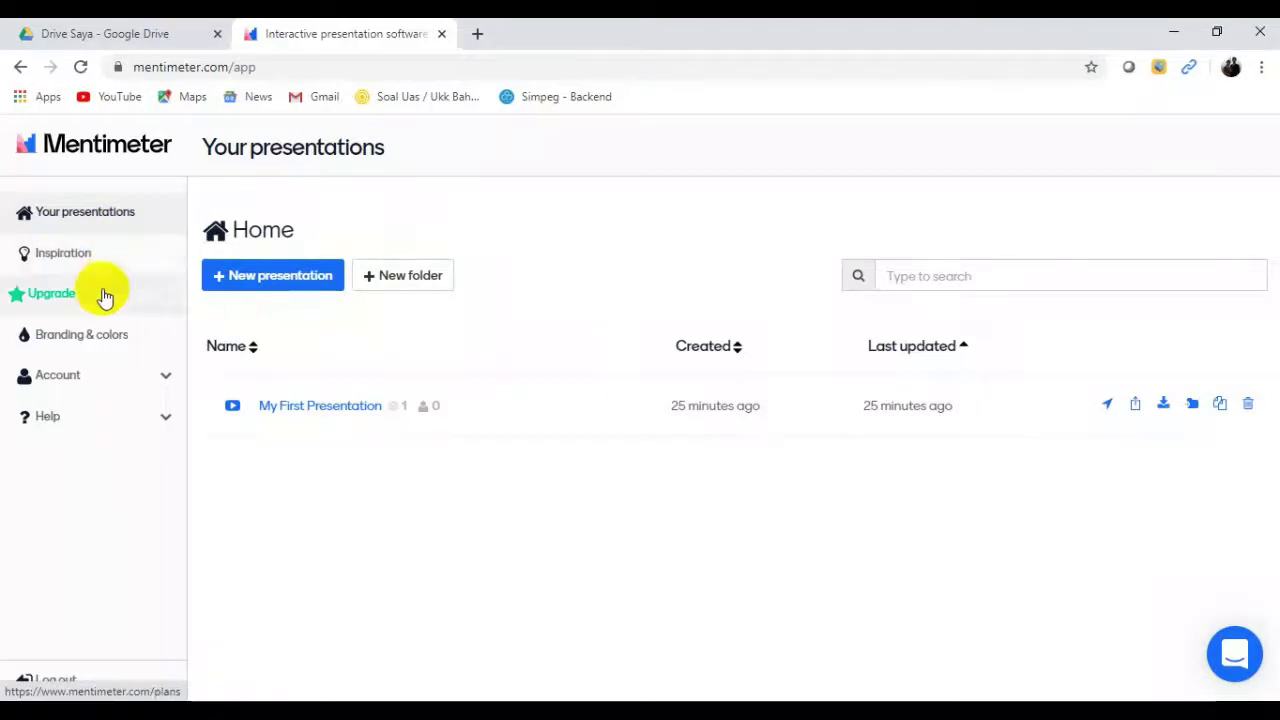
Start a new presentation named 'PEMBELAJARAN 1 MAPEL IPA'.
click(168, 393)
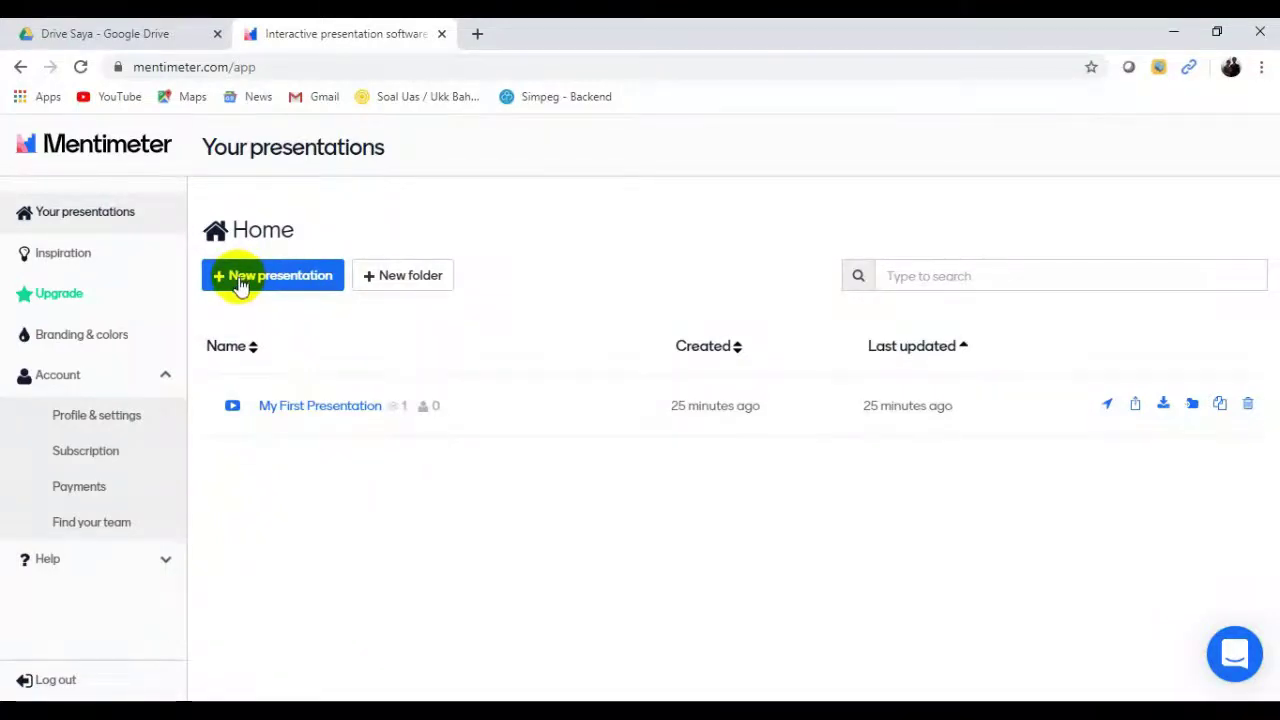
click(240, 285)
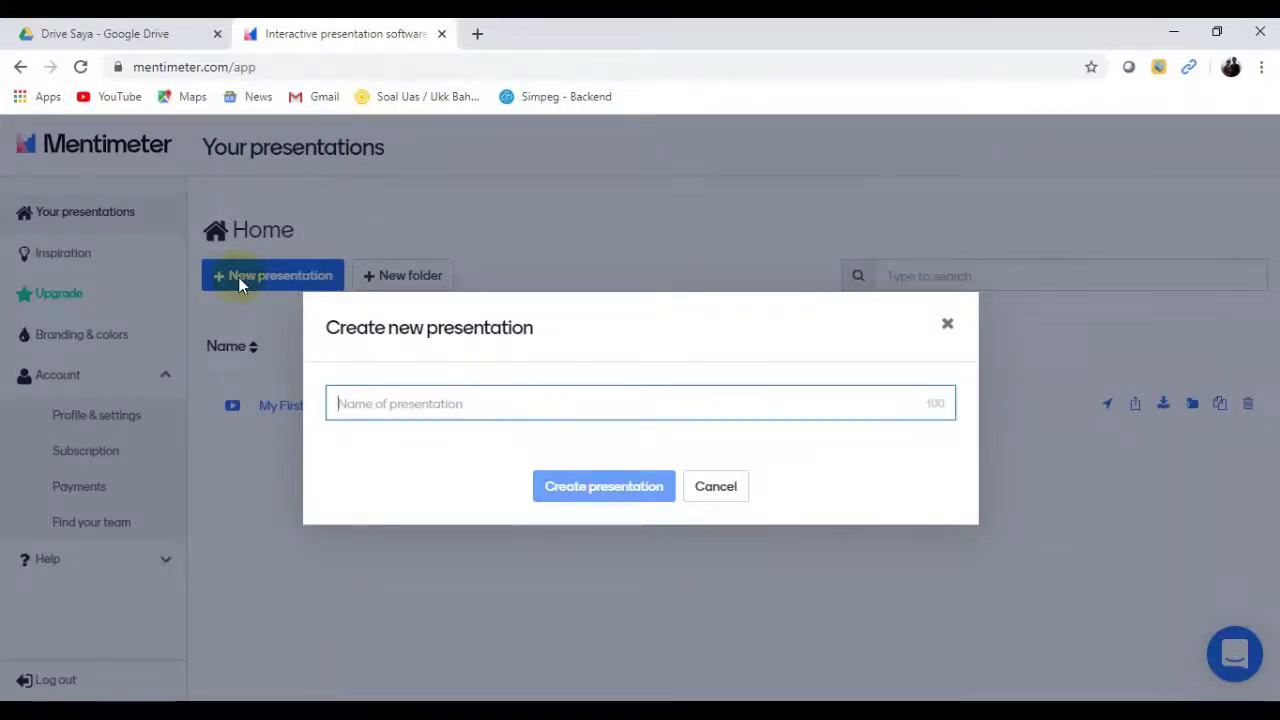
text(PEMBELAJAR)
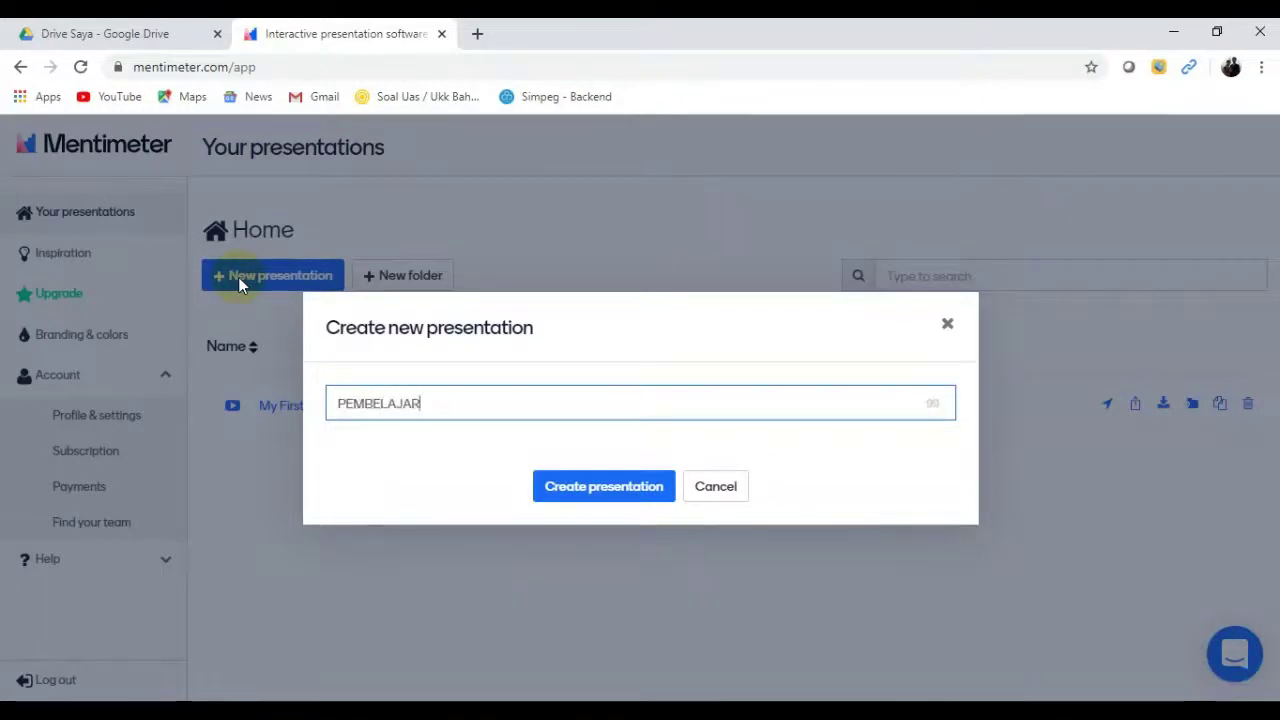
text(A)
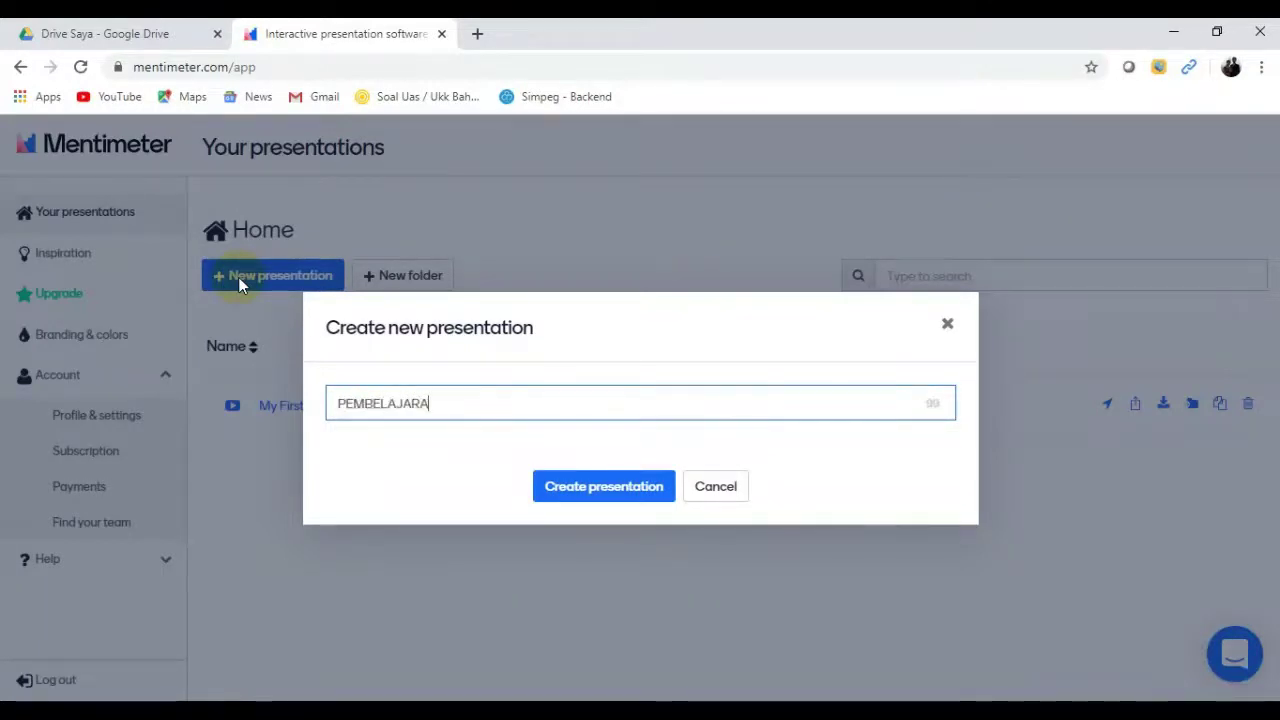
text(N )
text(1 MAPEL)
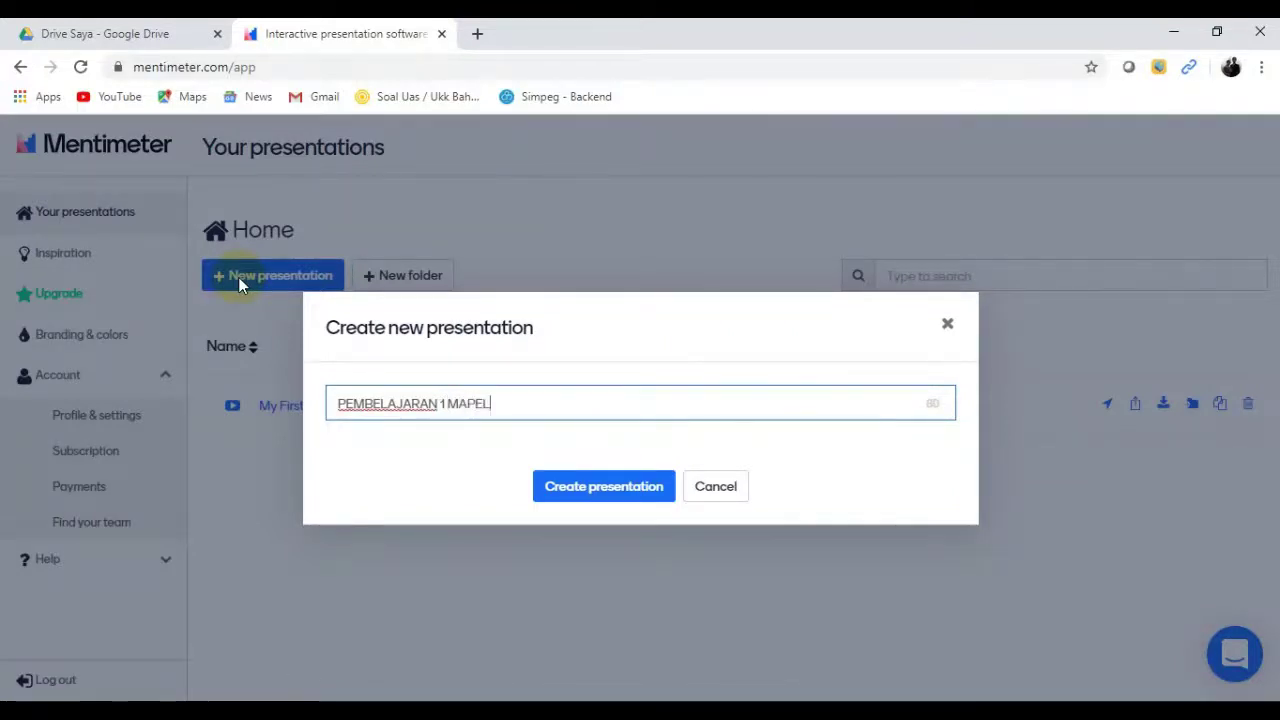
text( IPA)
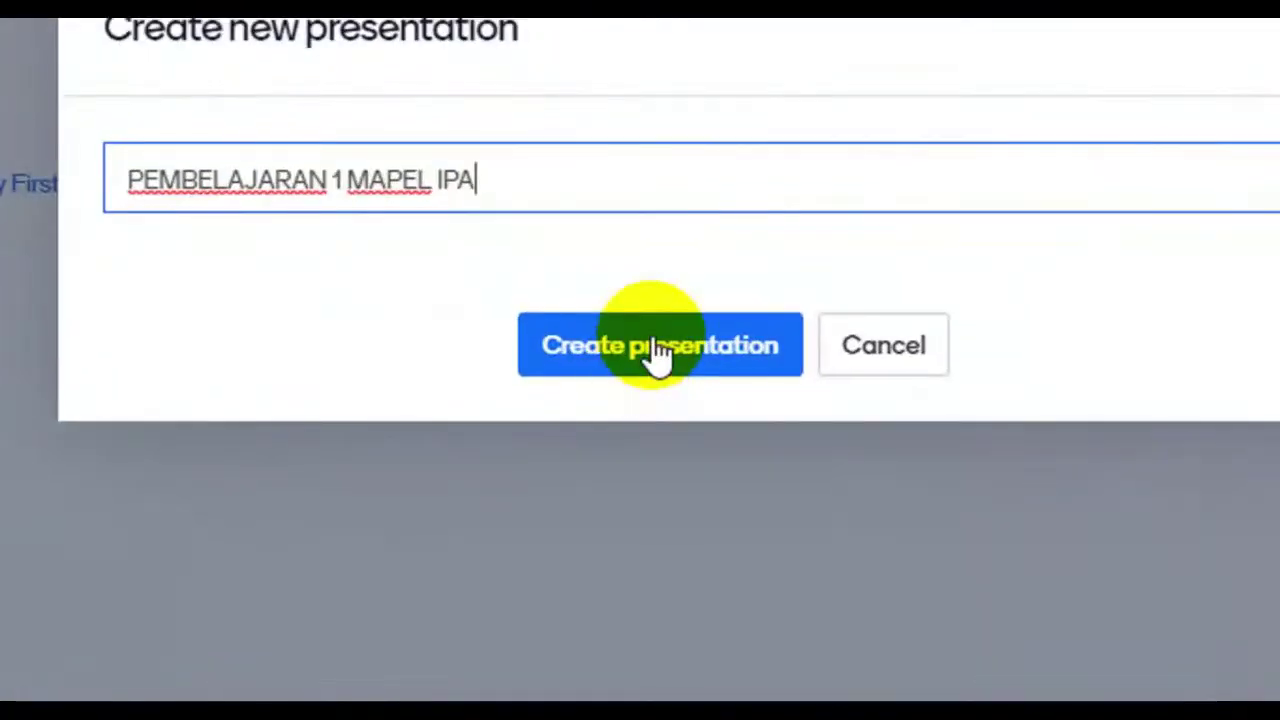
Create the 'PEMBELAJARAN 1 MAPEL IPA' presentation with a Multiple Choice first slide.
click(657, 352)
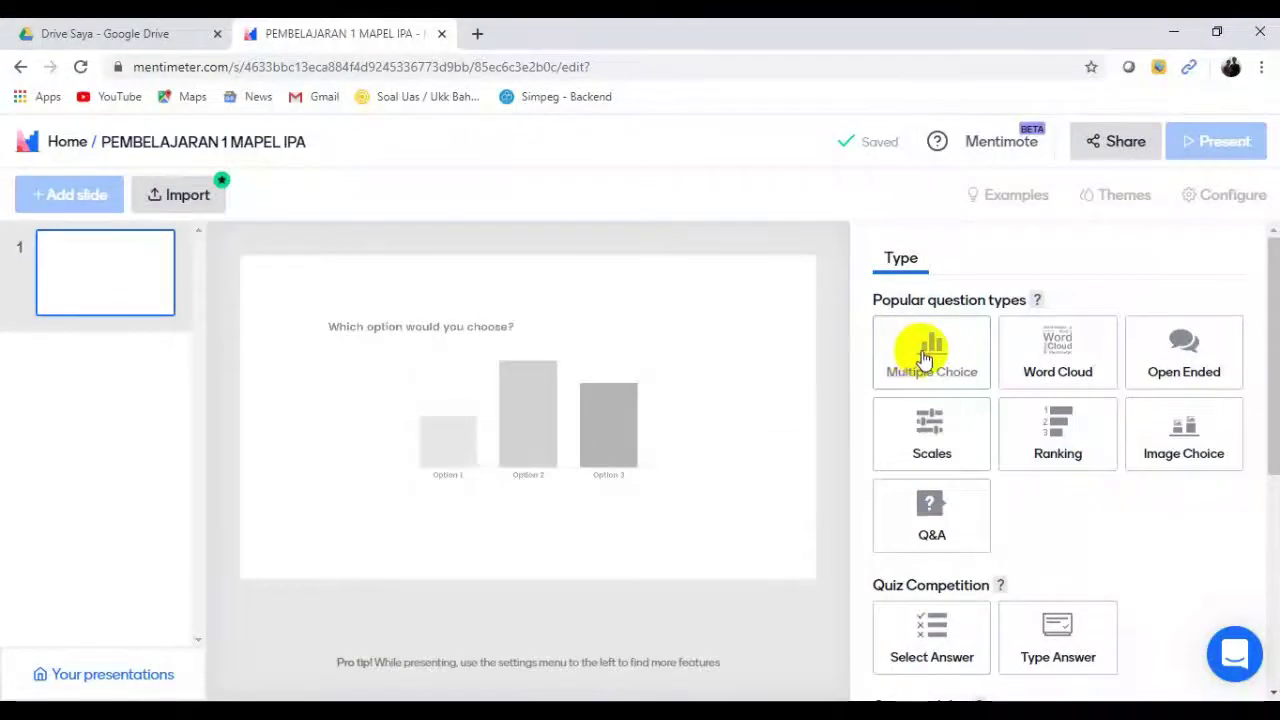
click(925, 358)
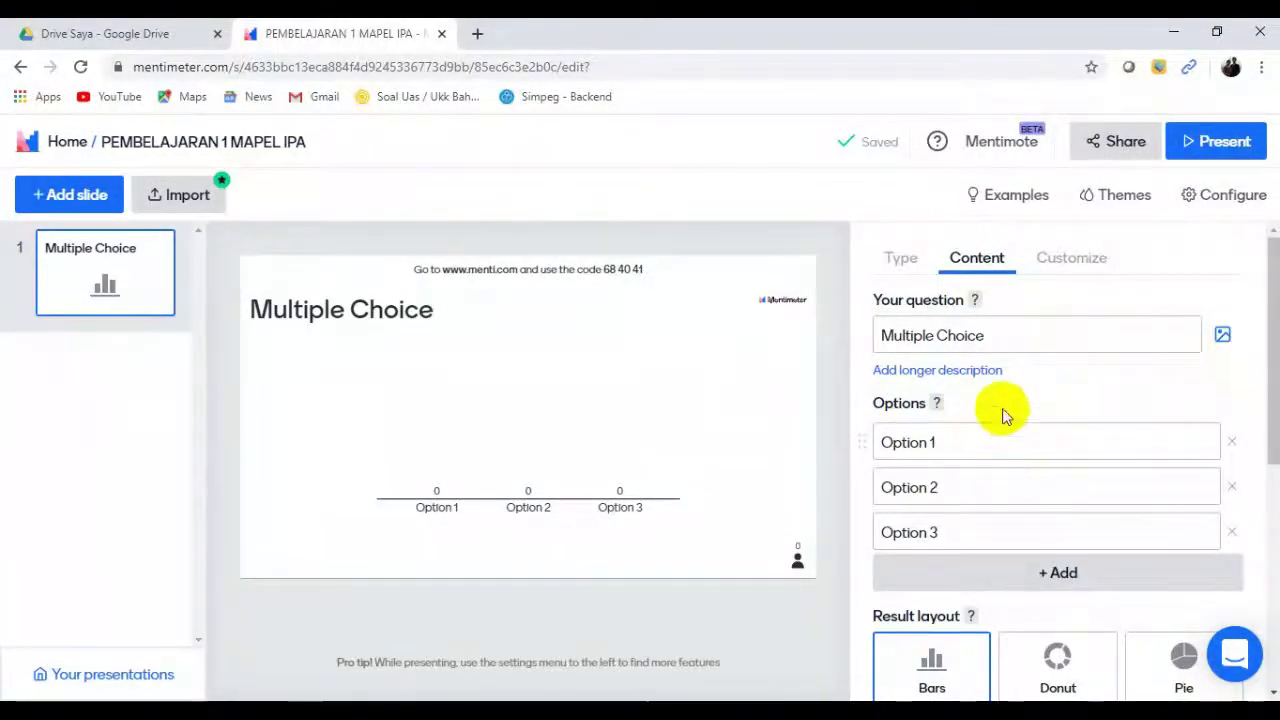
Change slide 1's type to the Quiz Competition Select Answer question.
click(903, 262)
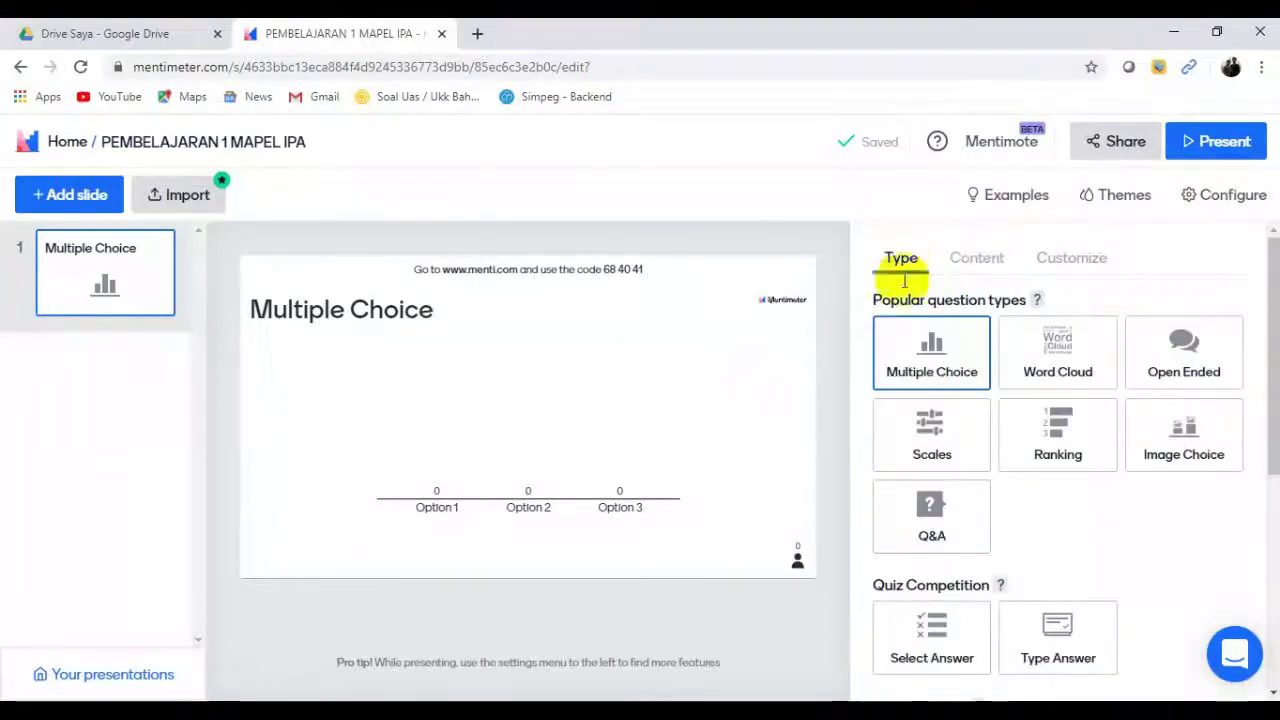
scroll(1275, 358, down, 1)
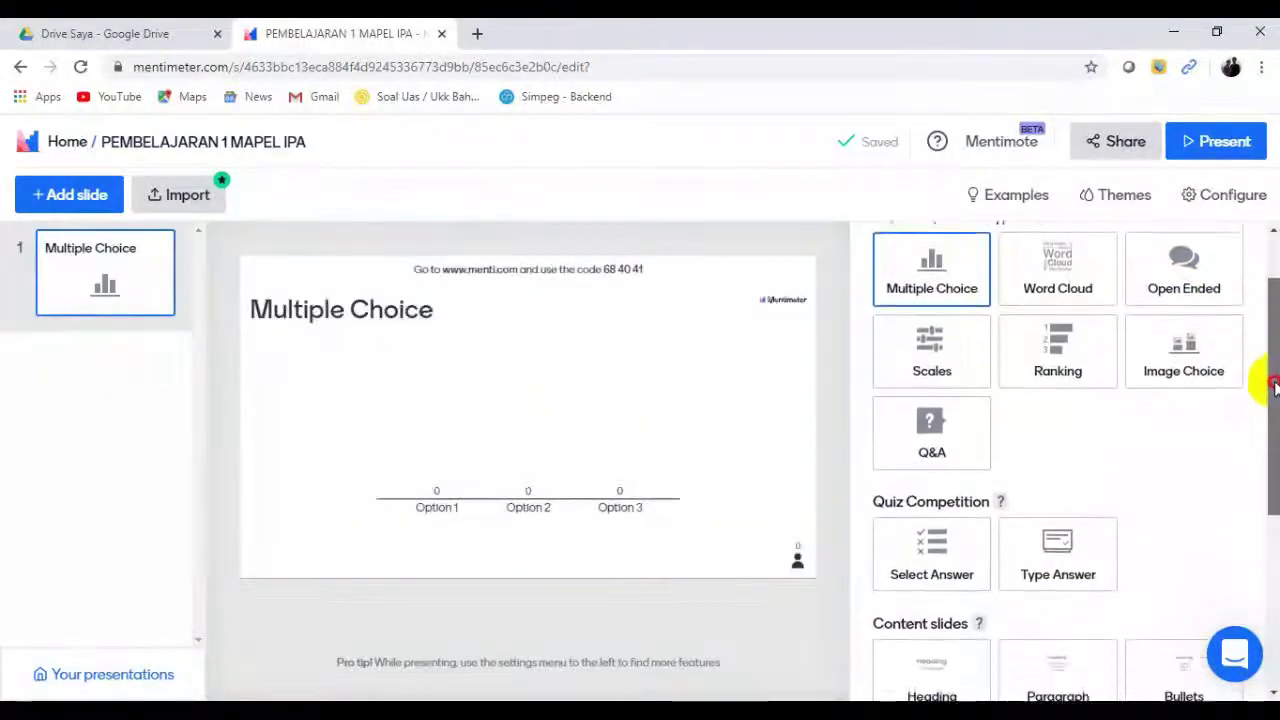
drag(1275, 358, 1275, 458)
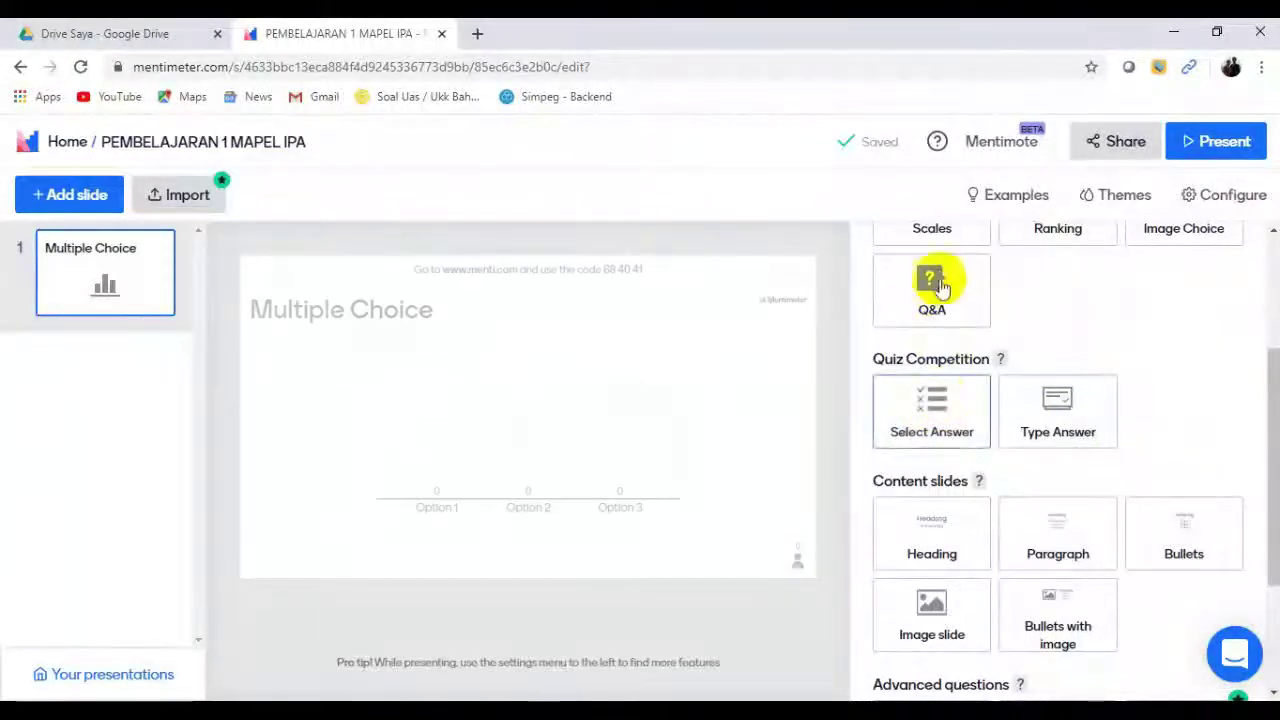
drag(1262, 423, 1267, 371)
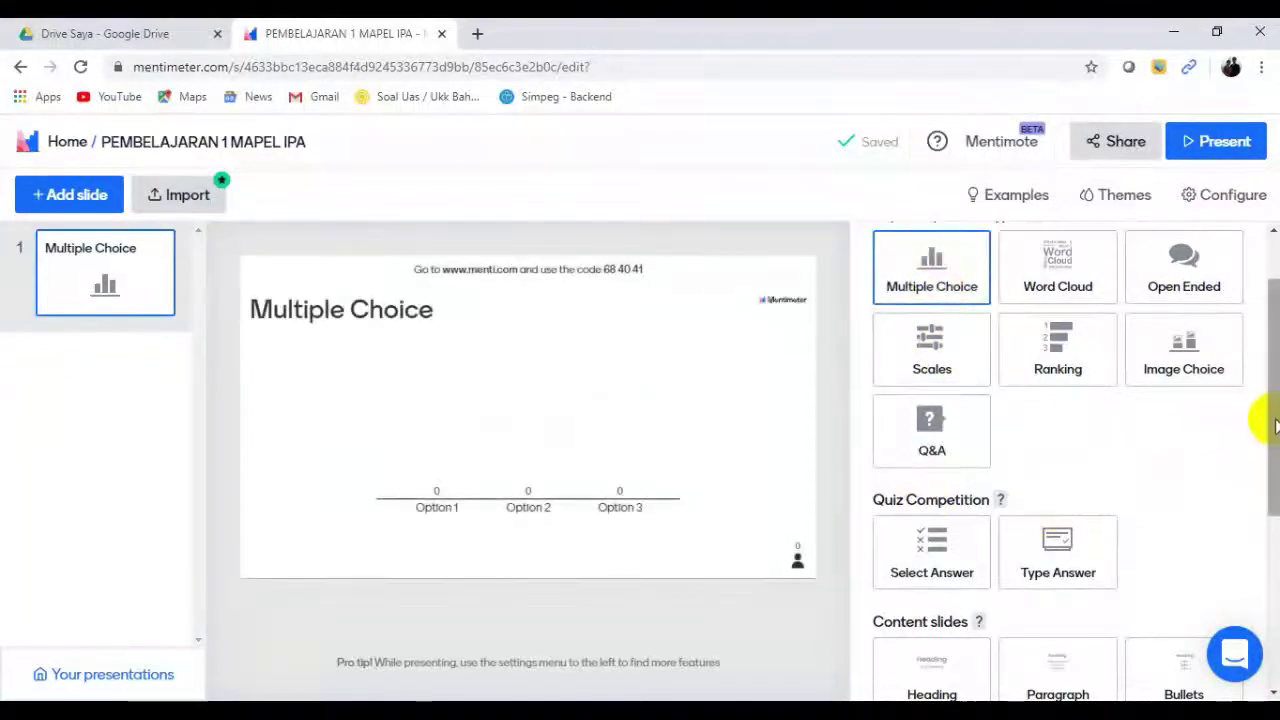
drag(1266, 420, 1266, 471)
click(938, 447)
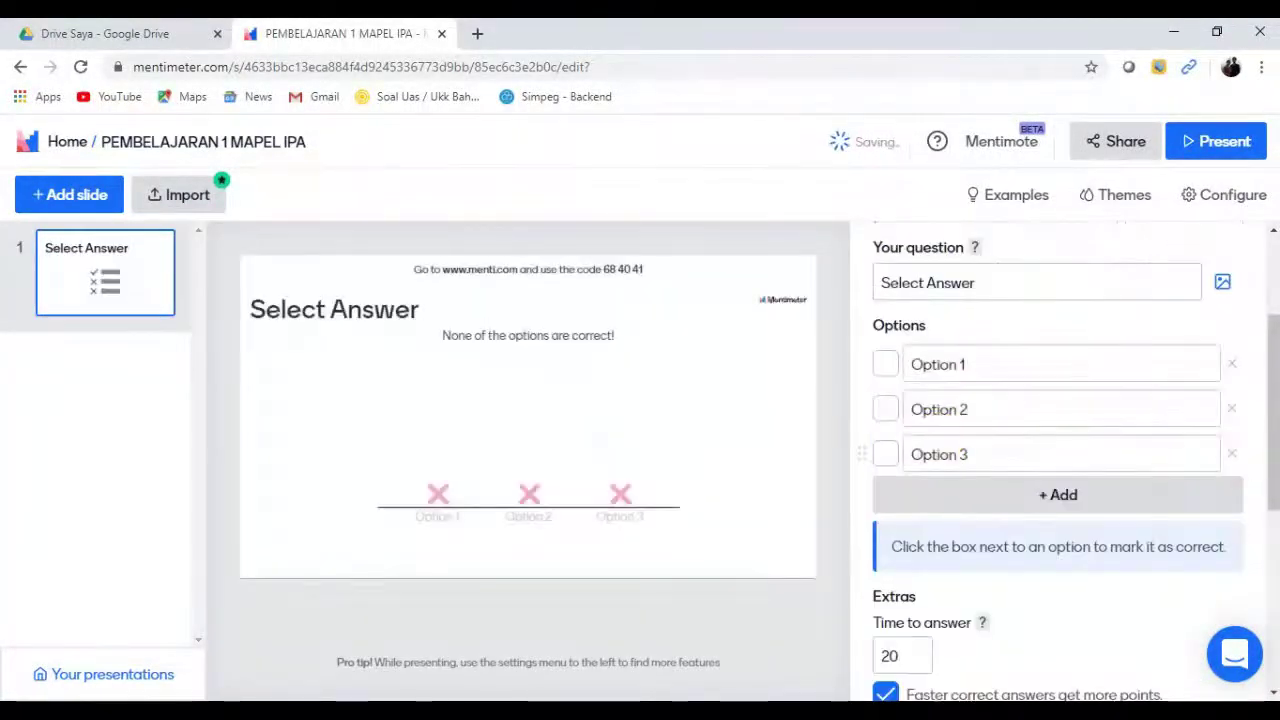
mouse_move(1271, 403)
mouse_down()
mouse_move(1271, 508)
mouse_move(1269, 318)
mouse_up()
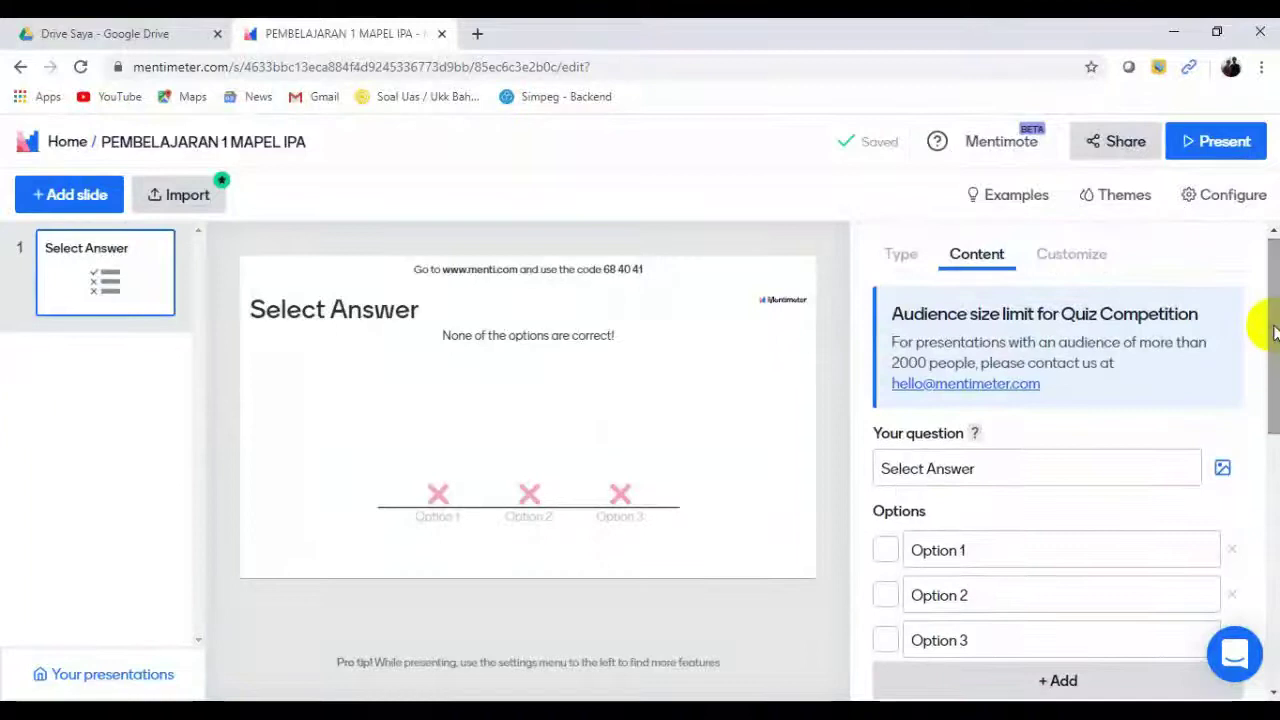
Set the question text to 'Hewan berikut yang memiliki kemampuan untuk mengeluarkan zat tinta adalah ....'.
click(975, 468)
text(hEWA)
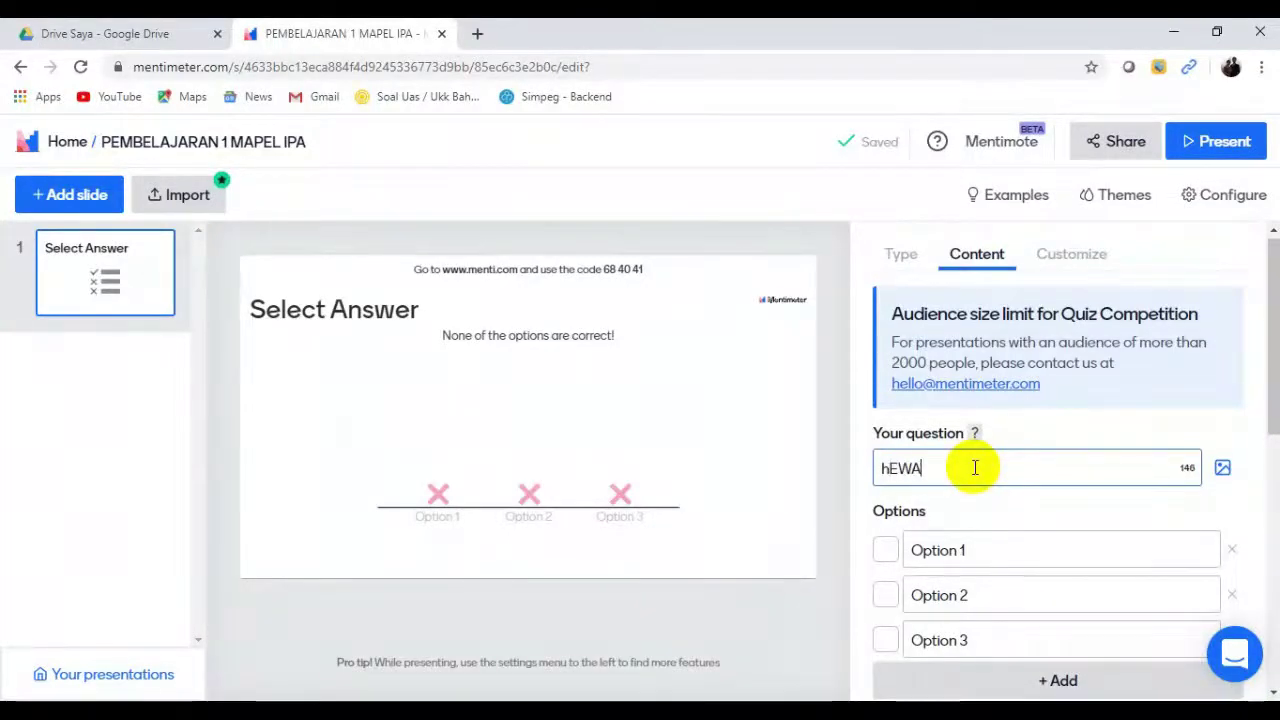
key(BackSpace)
key(BackSpace)
key(BackSpace)
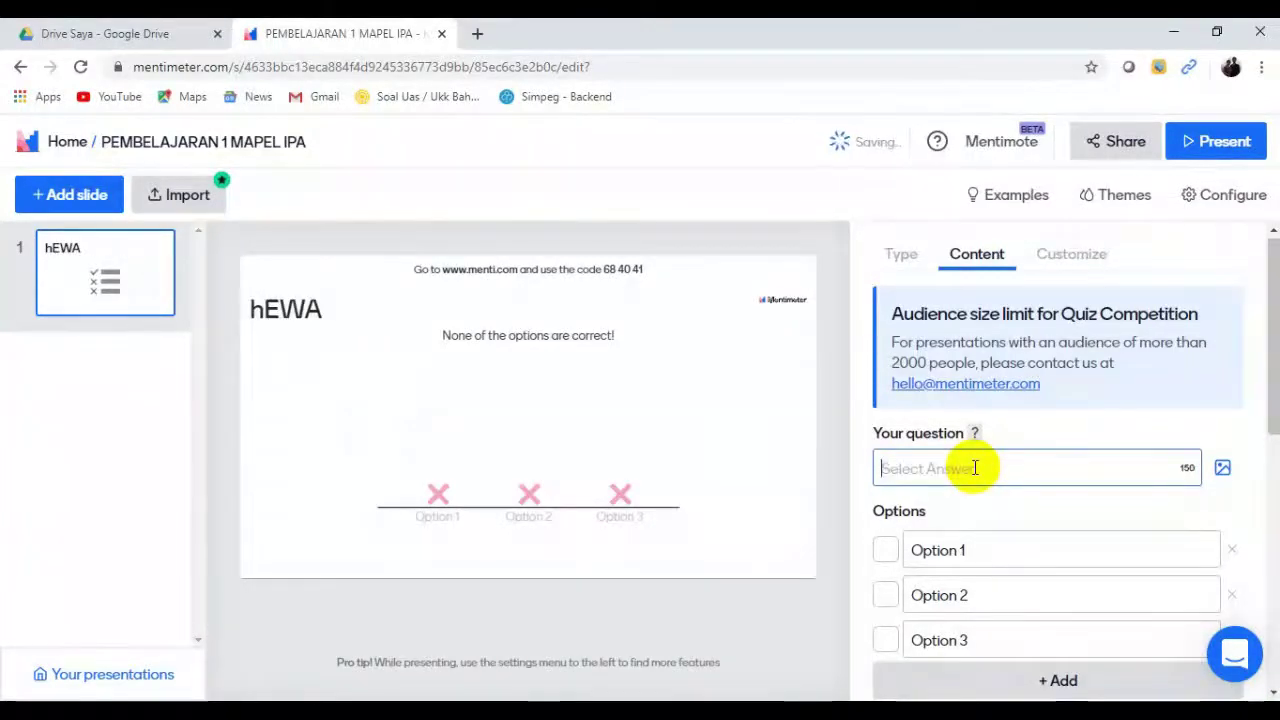
text(H)
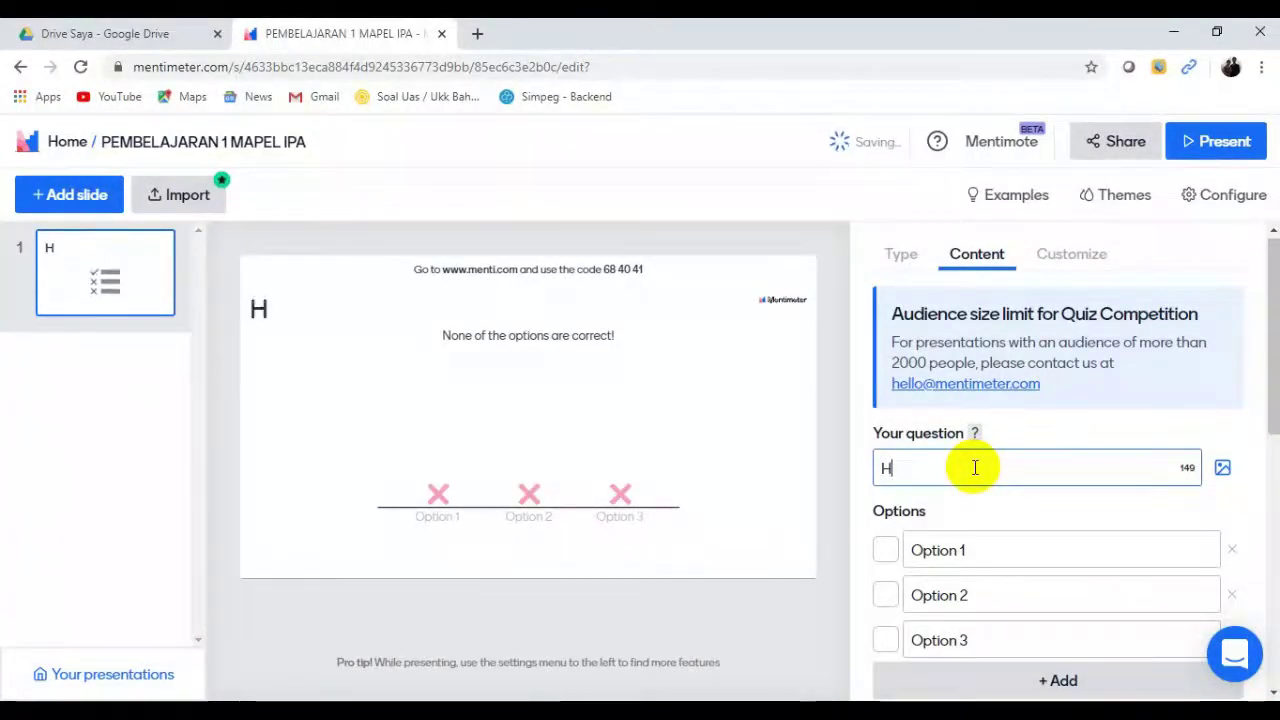
key(ctrl+v)
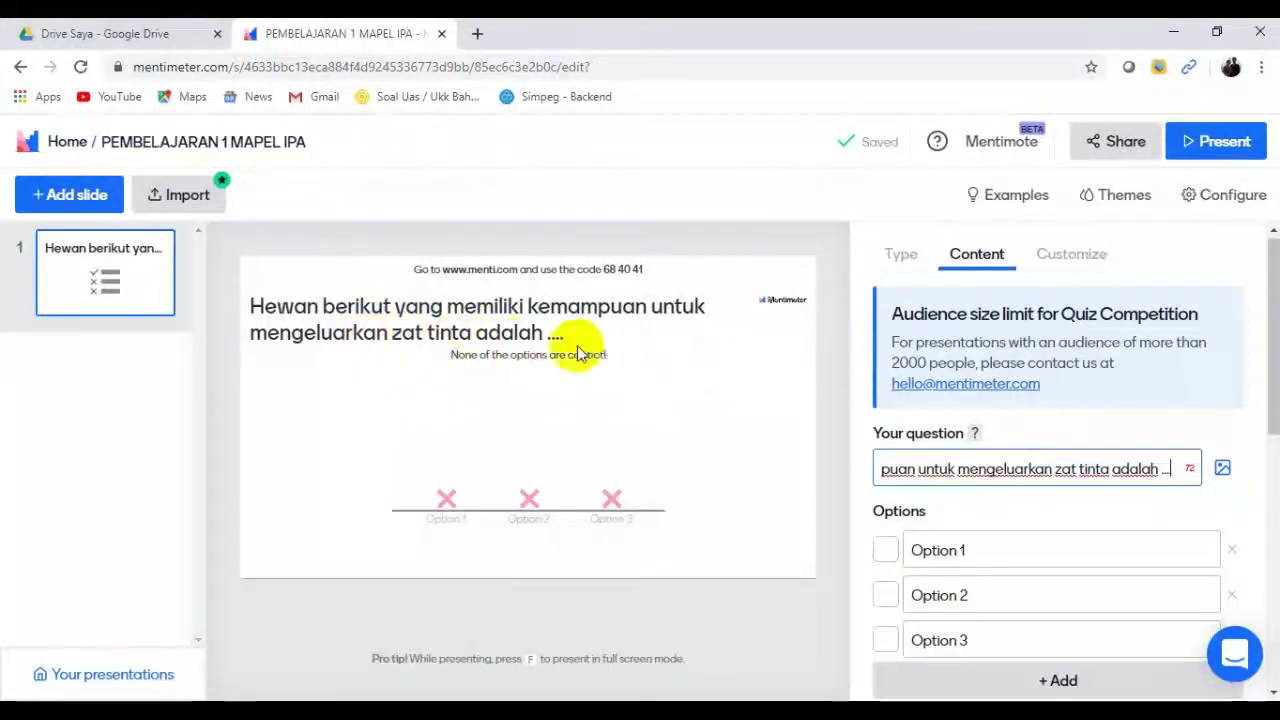
drag(1270, 420, 1272, 456)
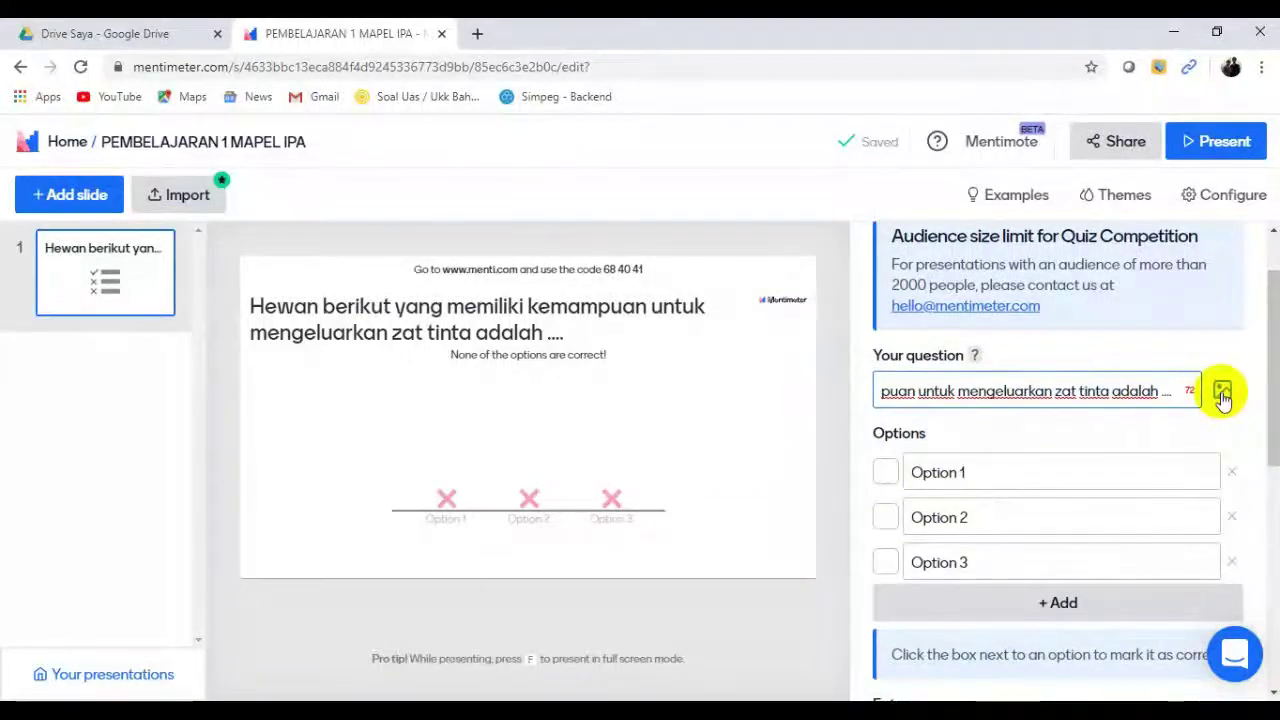
click(1272, 410)
drag(1272, 410, 1276, 440)
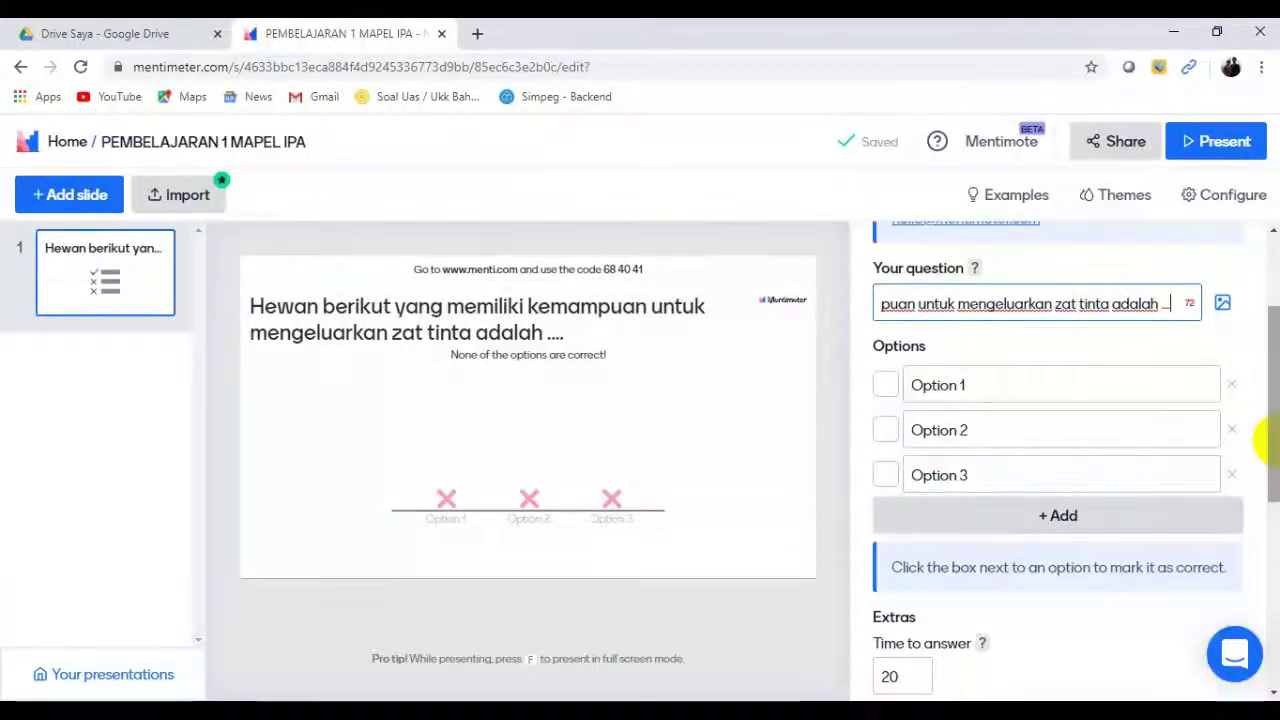
click(924, 386)
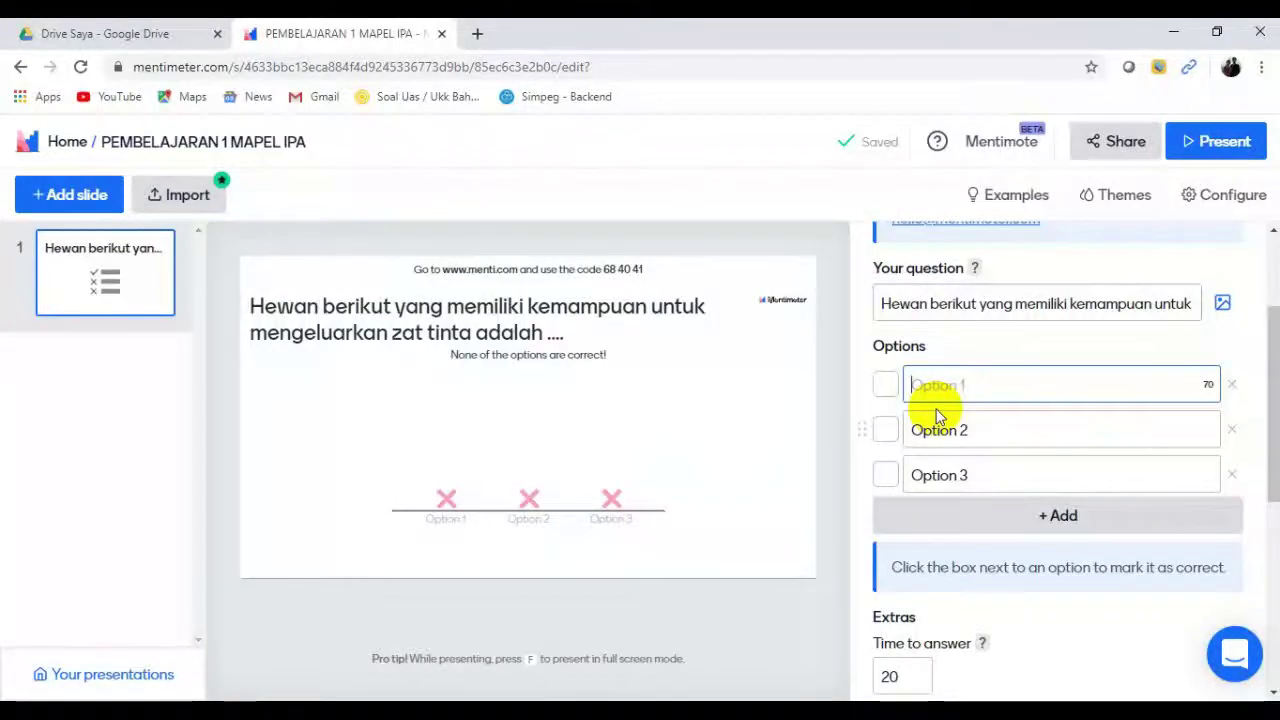
Fill four options (Ikan bandeng, Cumi-cumi, Kura-kura, Ular sawah) and mark Kura-kura correct.
click(1062, 517)
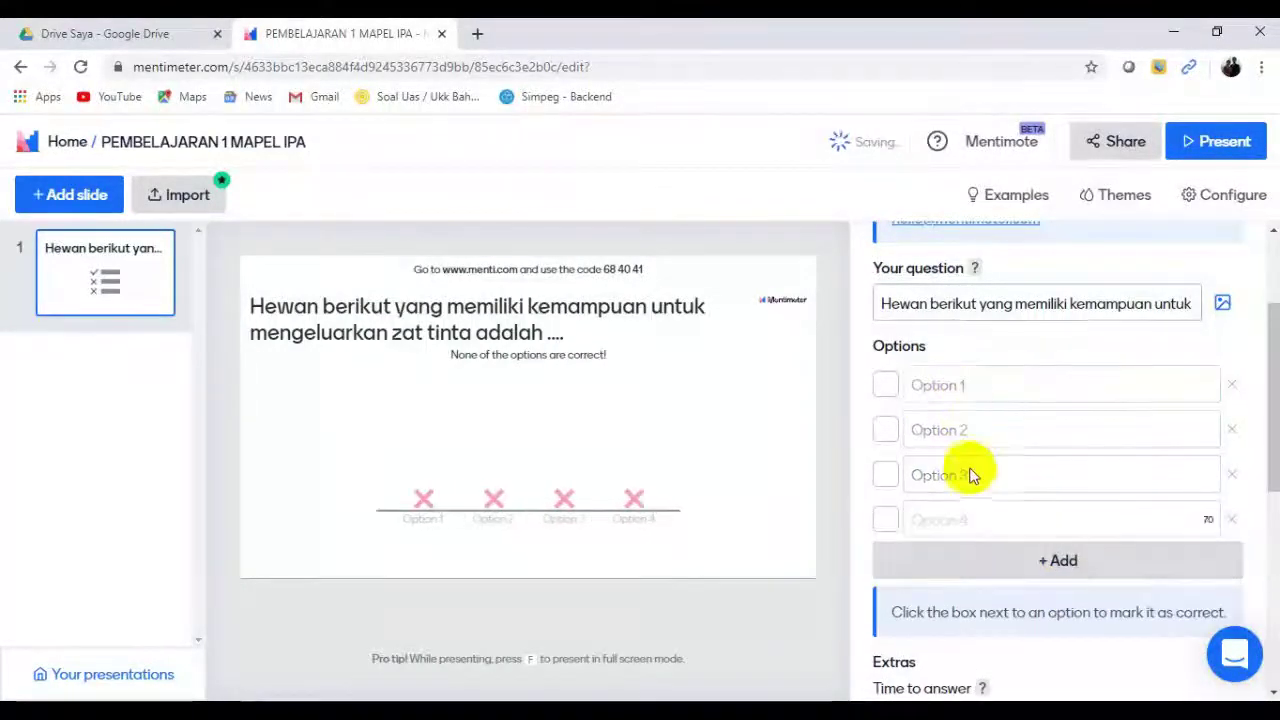
click(920, 385)
text(Ikan bandeng Cumi-cumi Kura-kura Ular sawah)
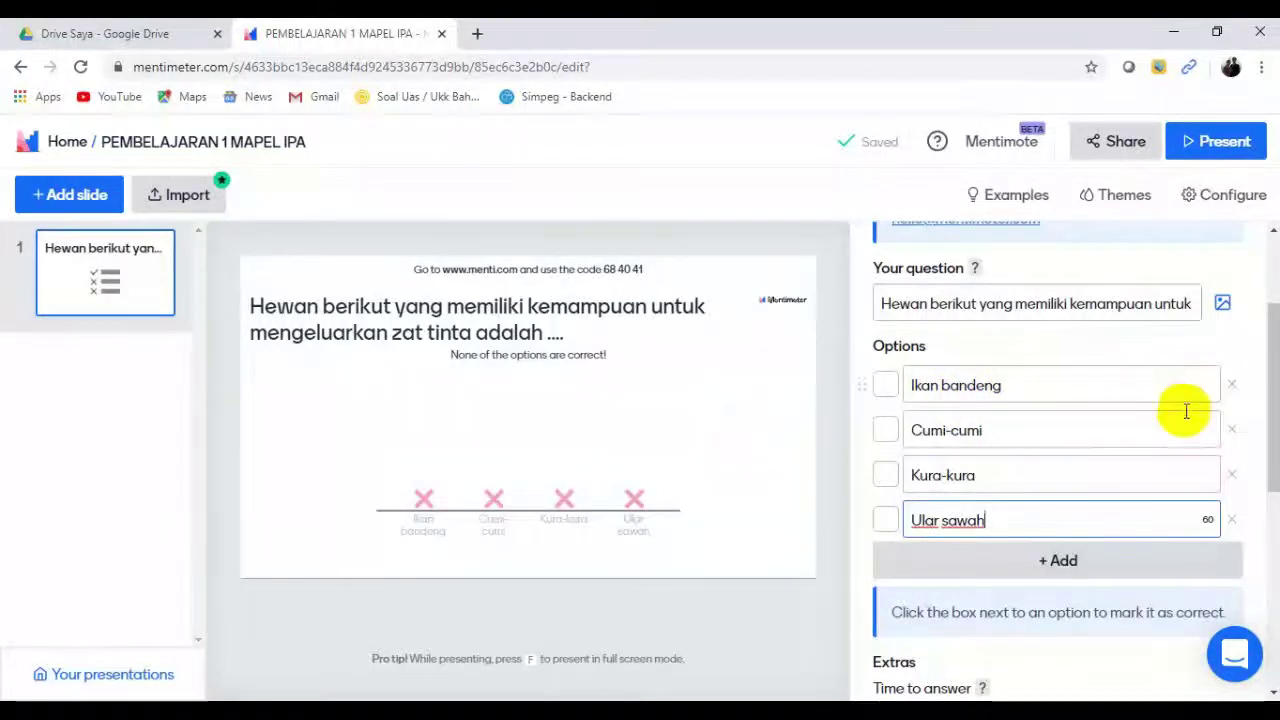
mouse_move(1275, 400)
mouse_down()
mouse_move(1275, 443)
mouse_move(1268, 414)
mouse_up()
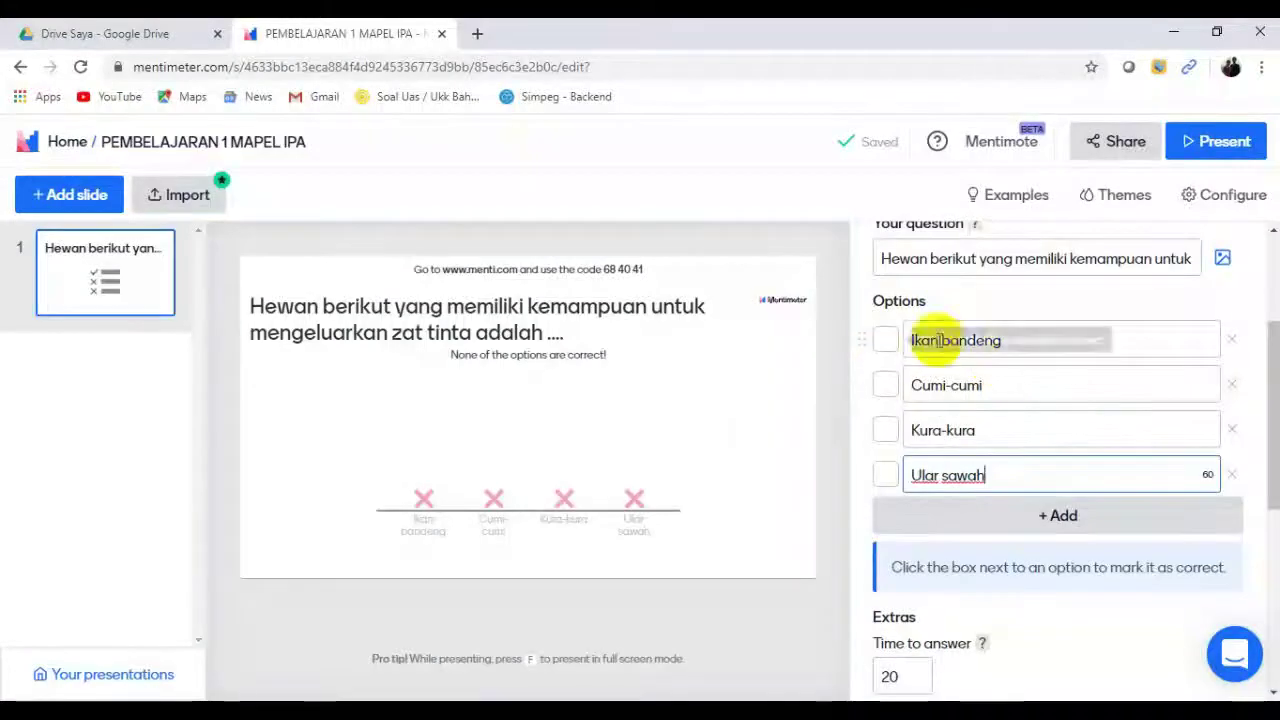
click(887, 432)
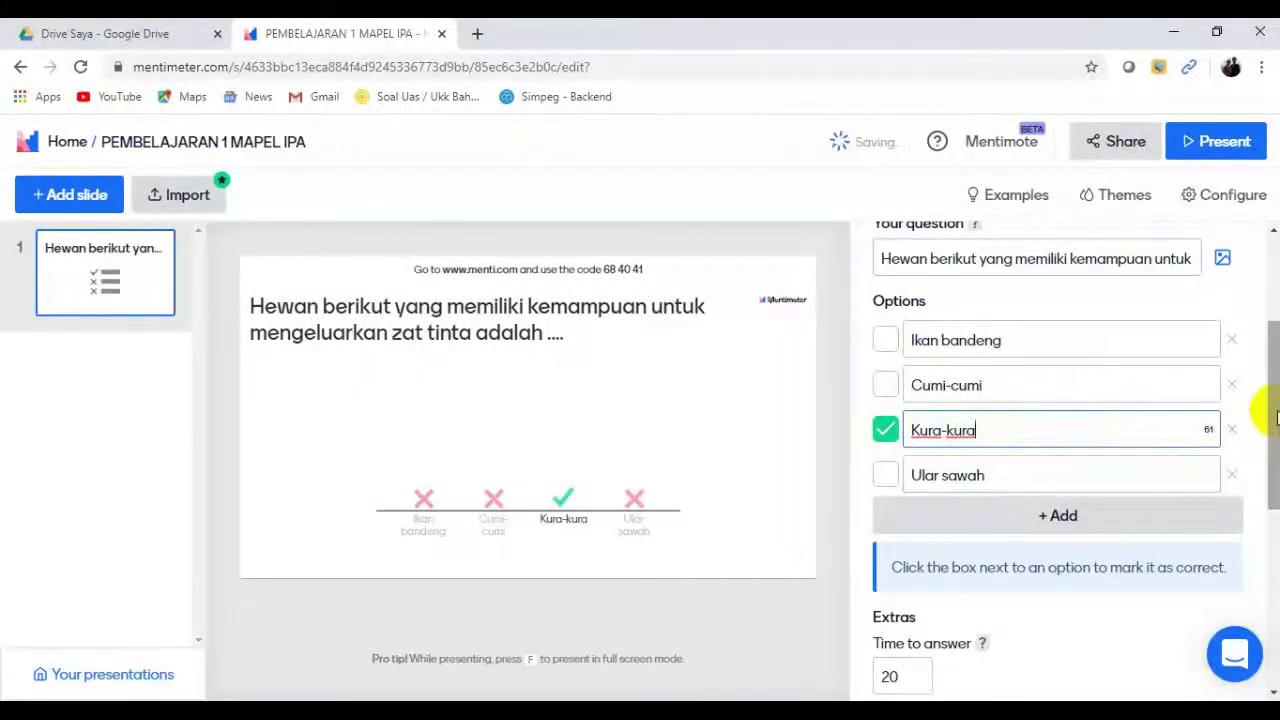
drag(1275, 415, 1268, 497)
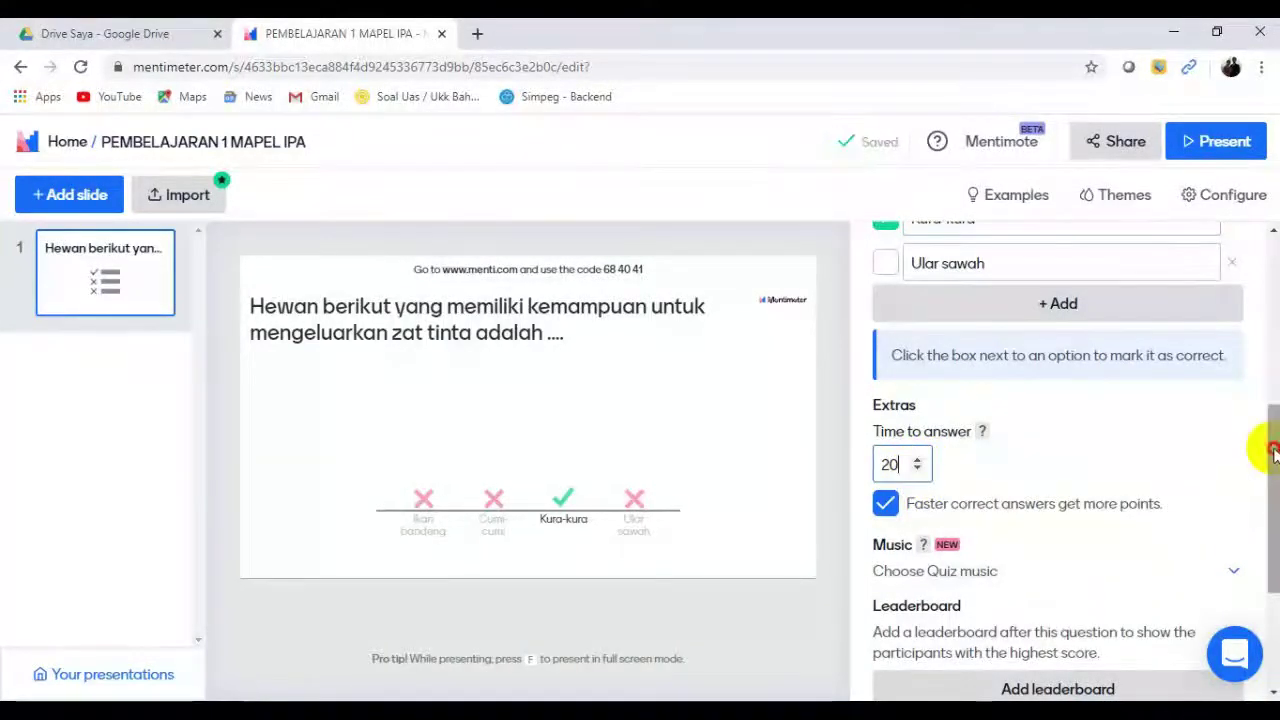
Choose Joe E. Lee's 'A One Way Ticket Too Much' as the quiz music.
drag(1272, 450, 1275, 506)
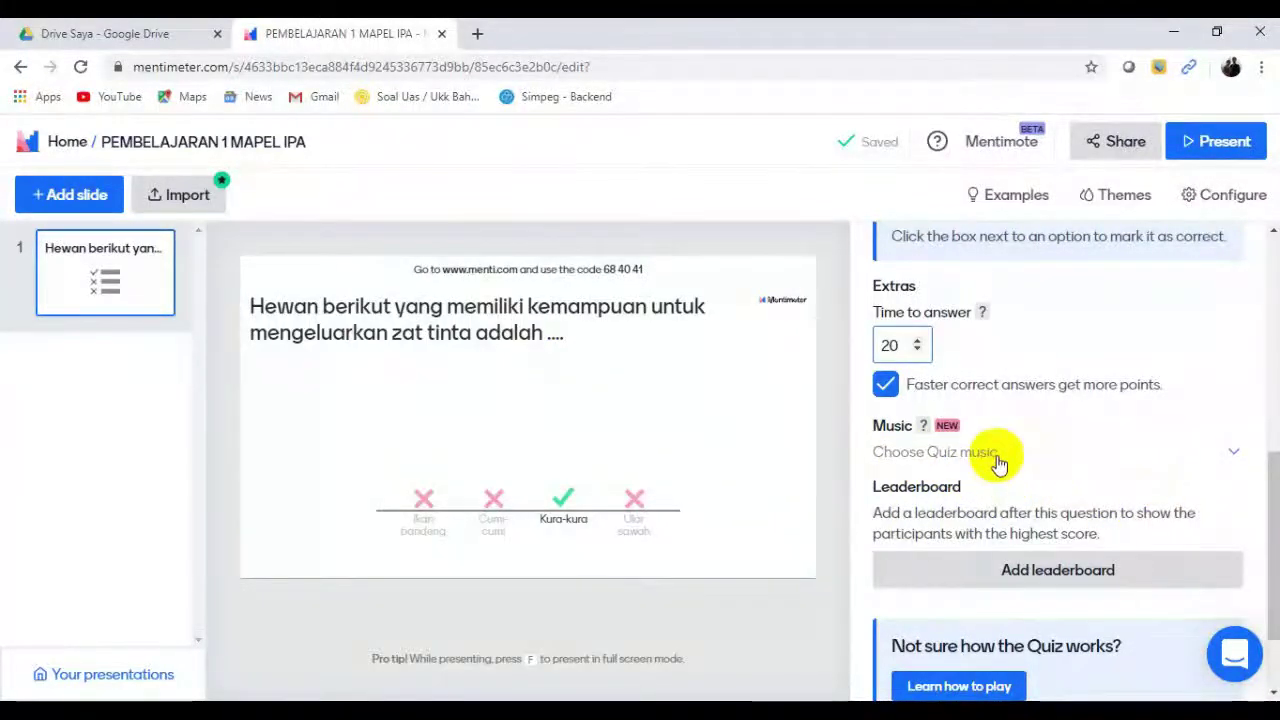
click(997, 455)
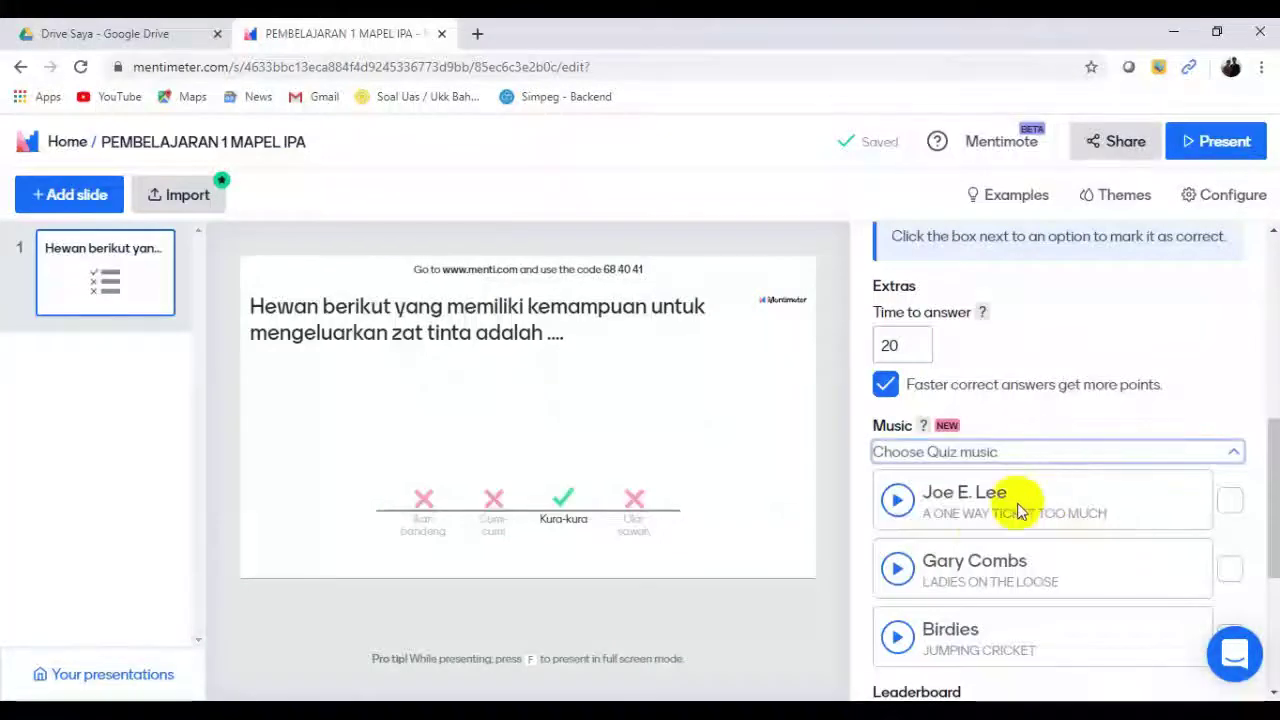
drag(1266, 486, 1270, 495)
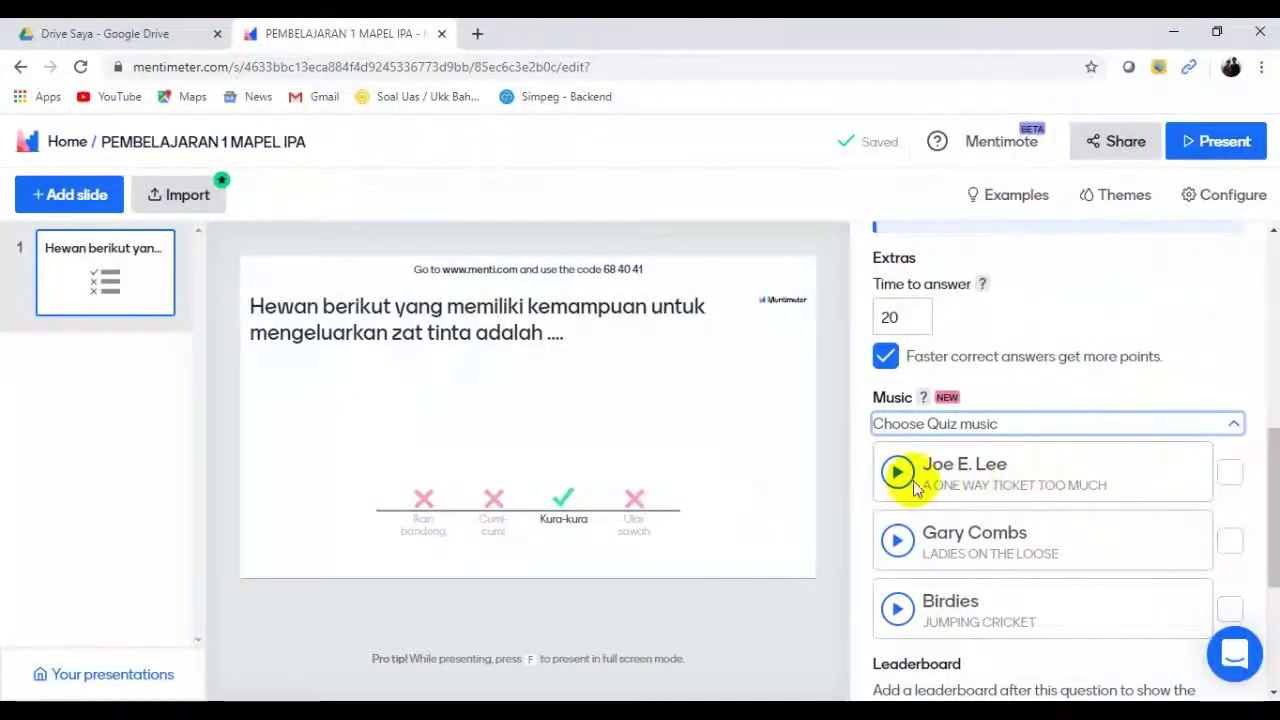
click(1229, 474)
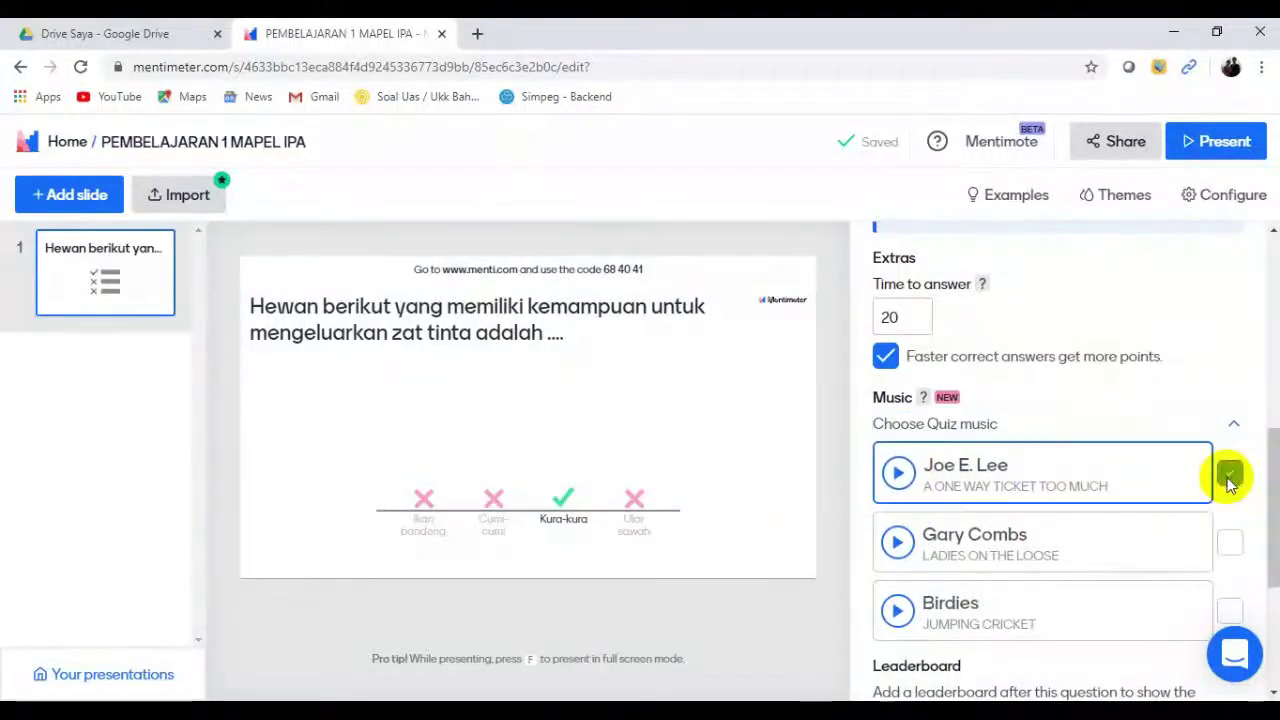
drag(1270, 530, 1274, 598)
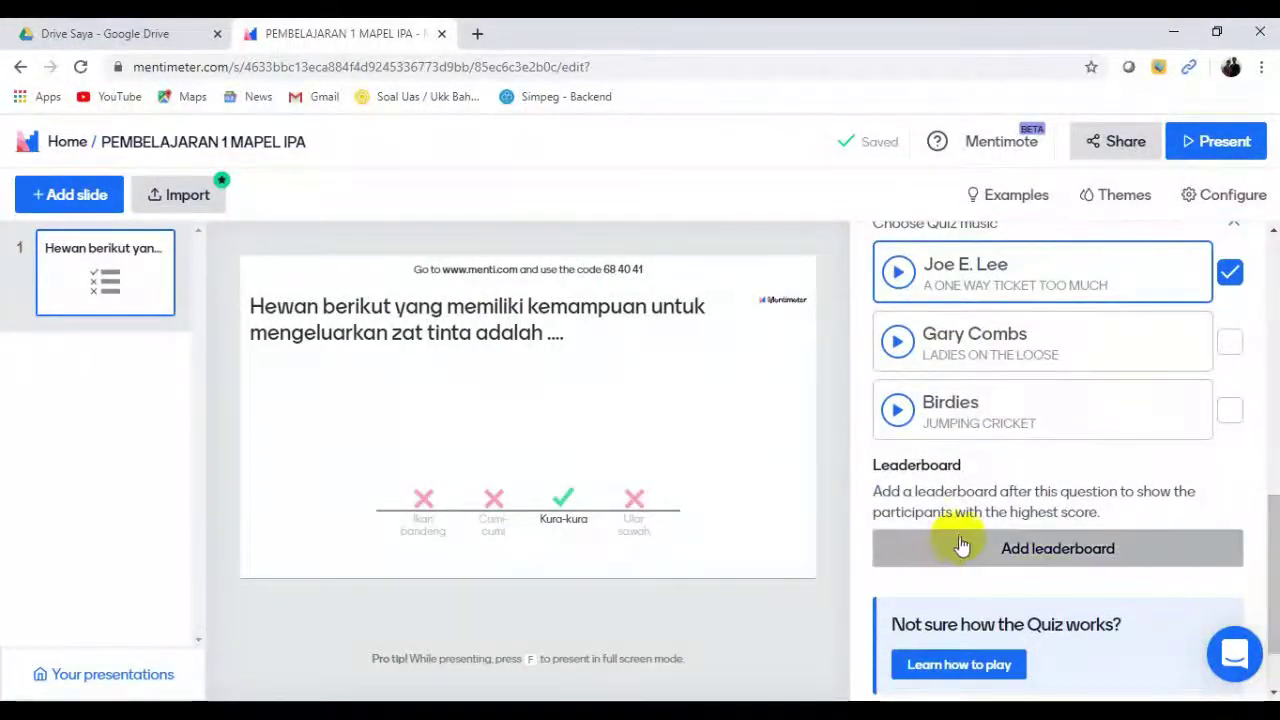
drag(1268, 548, 1275, 578)
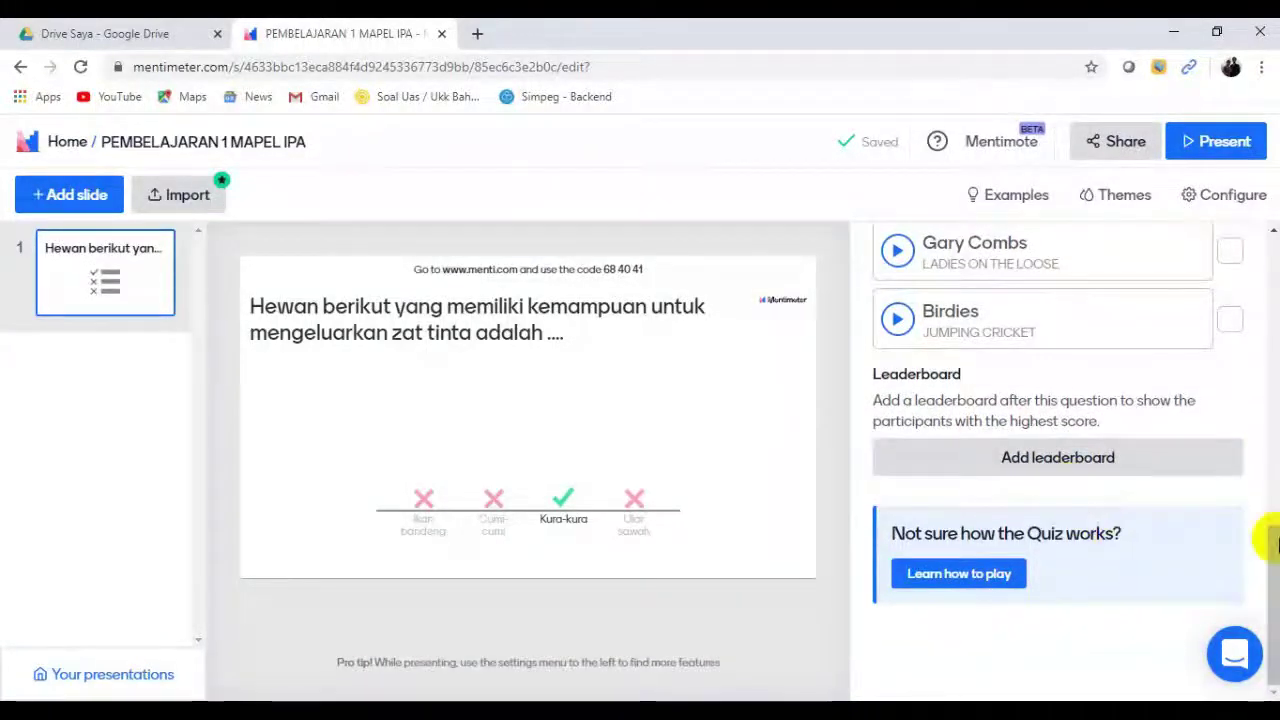
mouse_move(1268, 534)
mouse_down()
mouse_move(1260, 245)
mouse_move(1272, 530)
mouse_up()
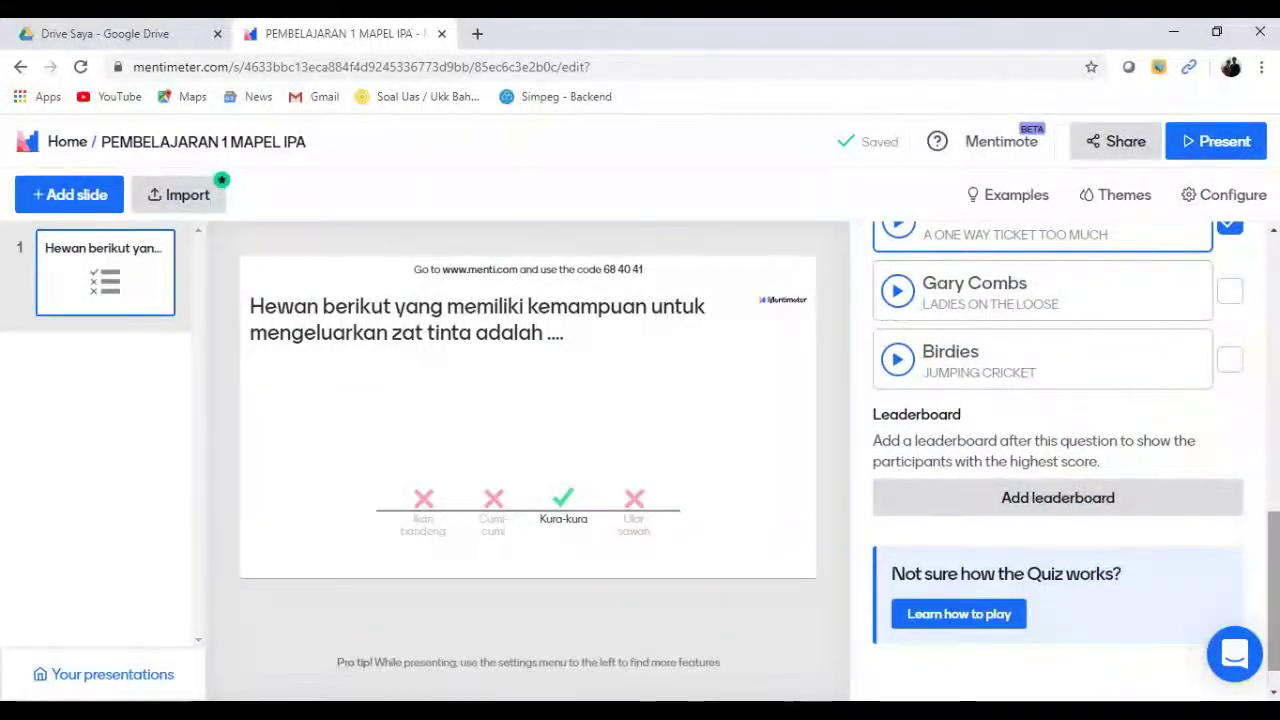
Add a Leaderboard slide after the question and title it 'Ciri khusus makhluk hidup'.
click(1058, 497)
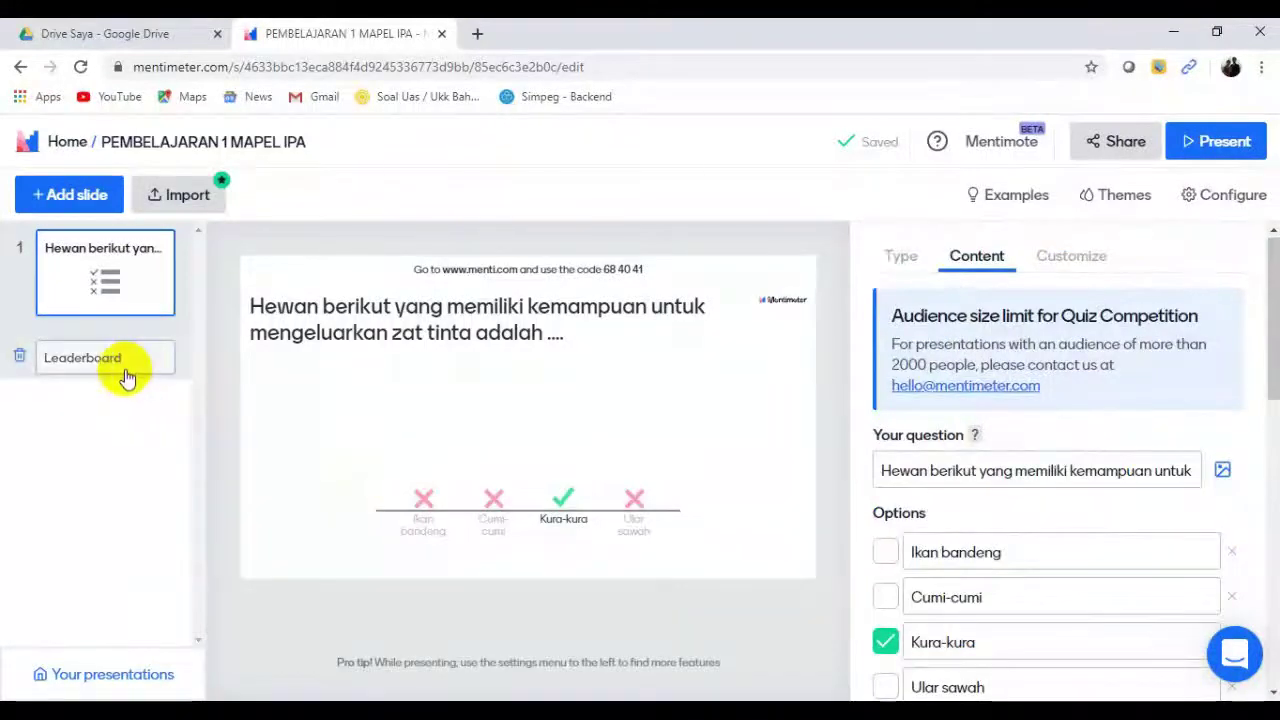
click(78, 368)
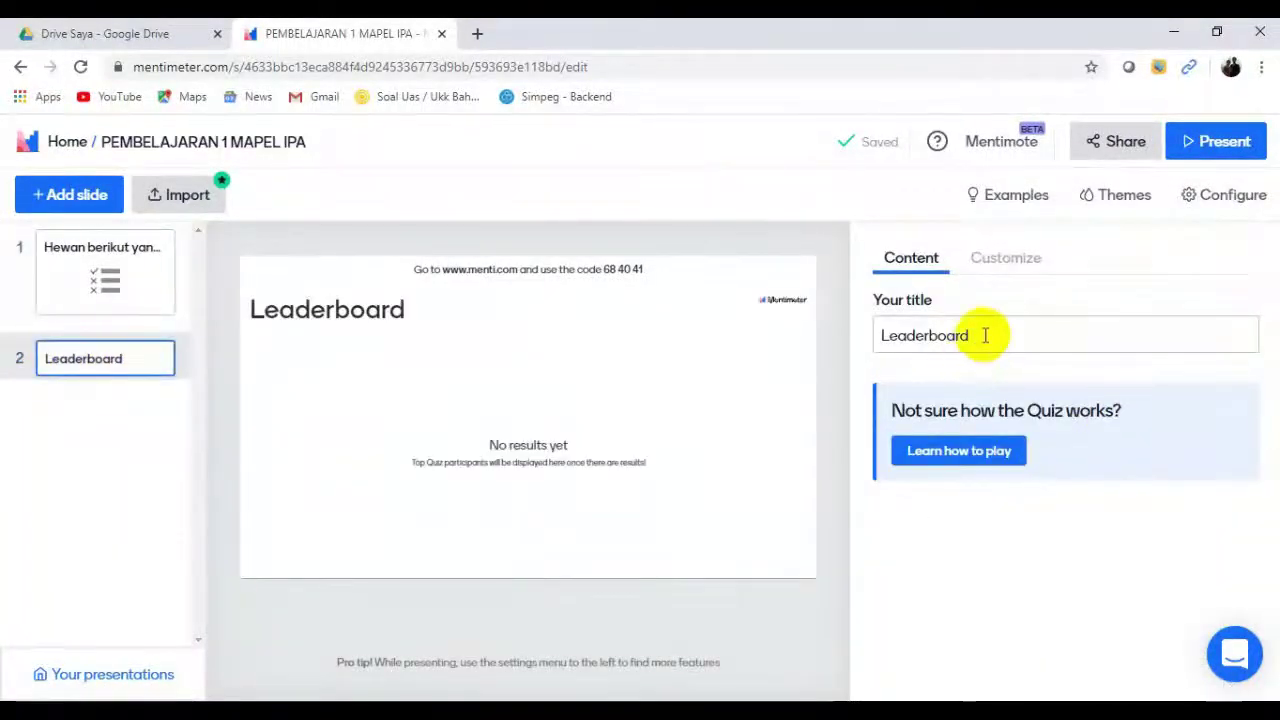
click(870, 338)
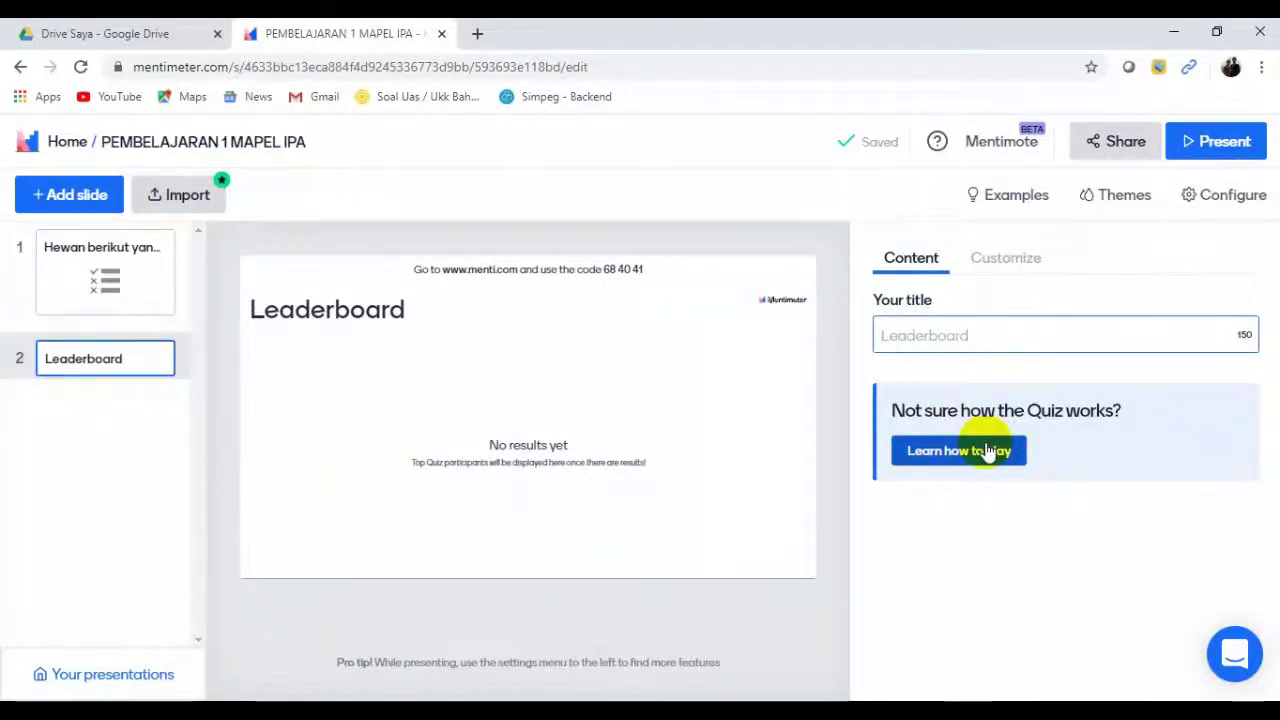
text(Ciri khus)
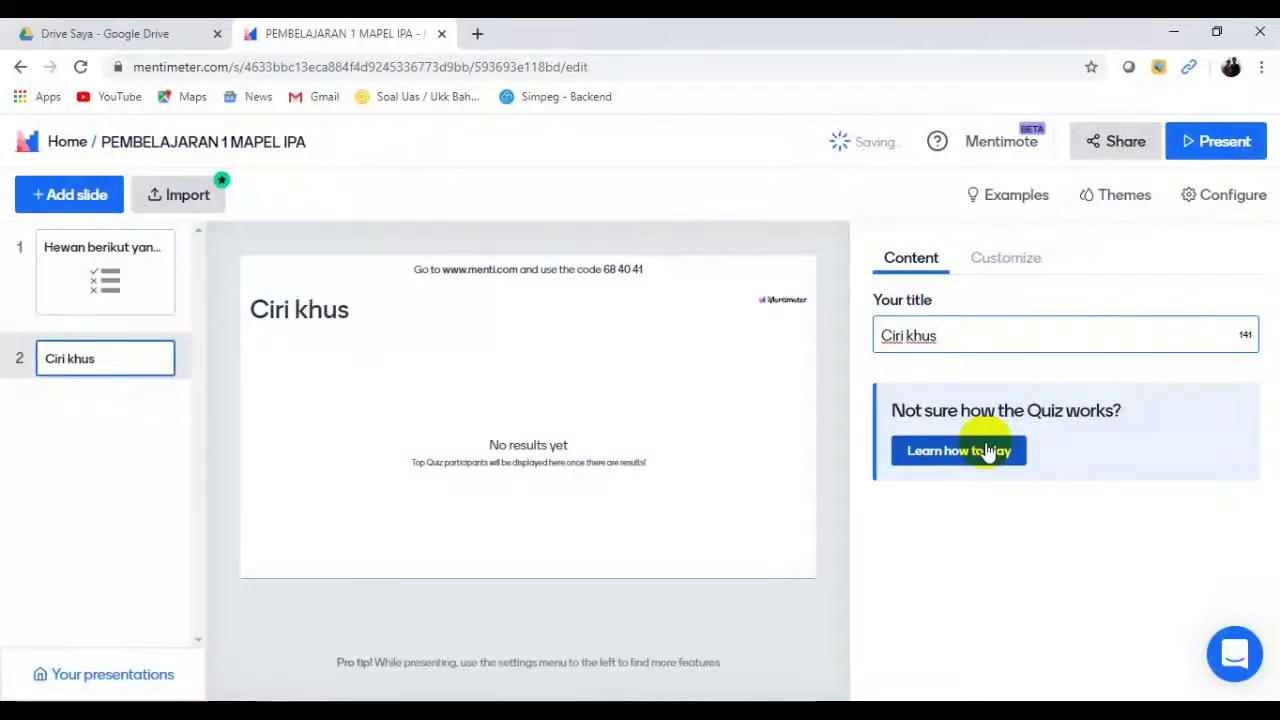
text( ma)
text(khluk)
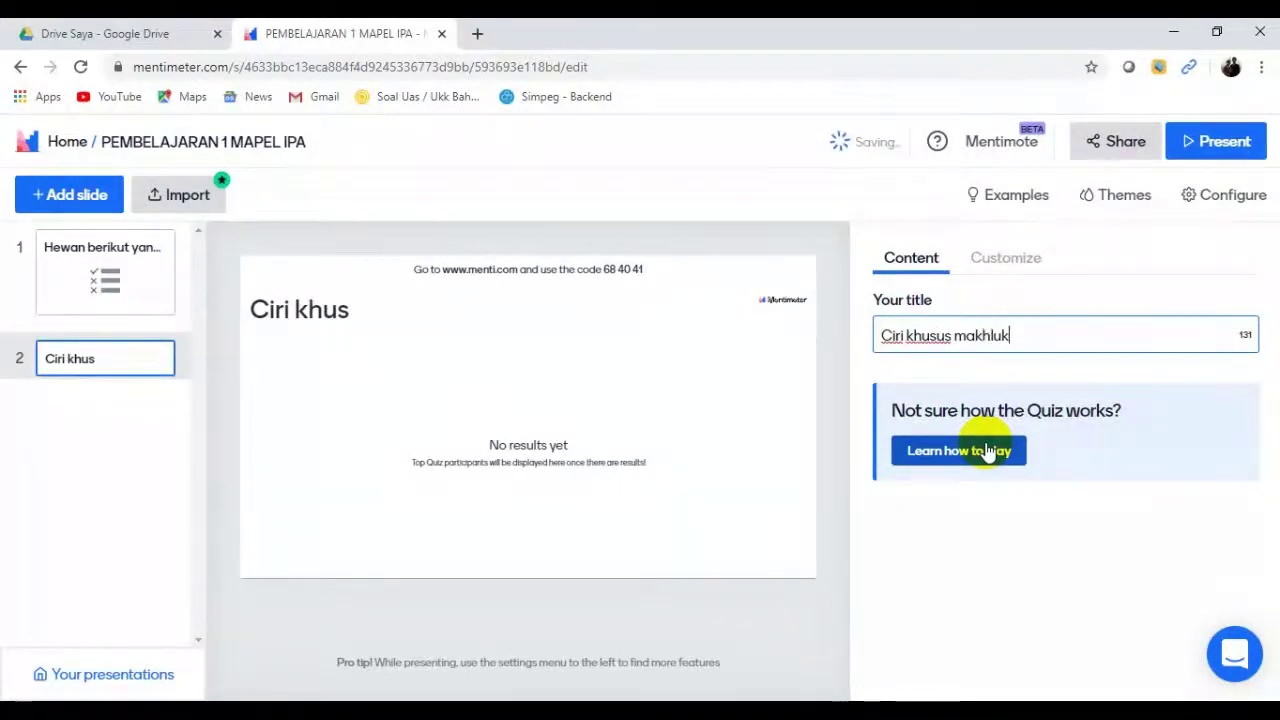
key(BackSpace)
key(BackSpace)
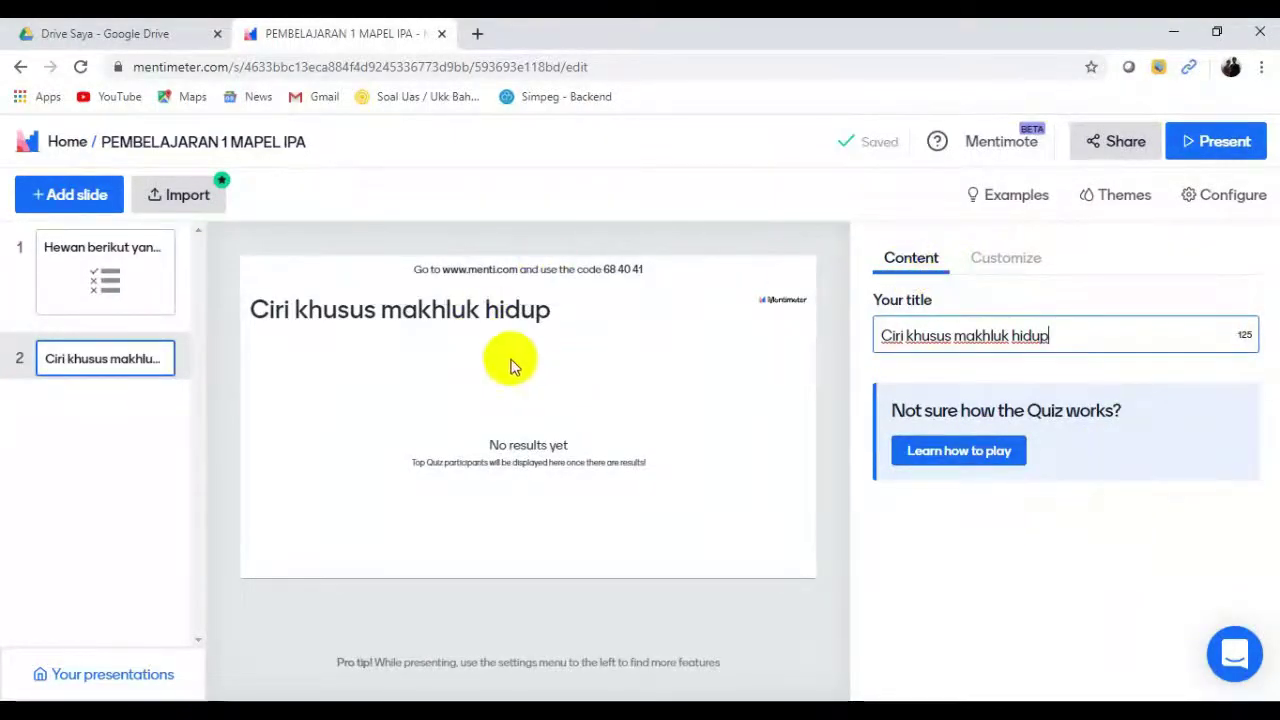
Add a new slide after the quiz question and make it a Heading content slide.
click(150, 278)
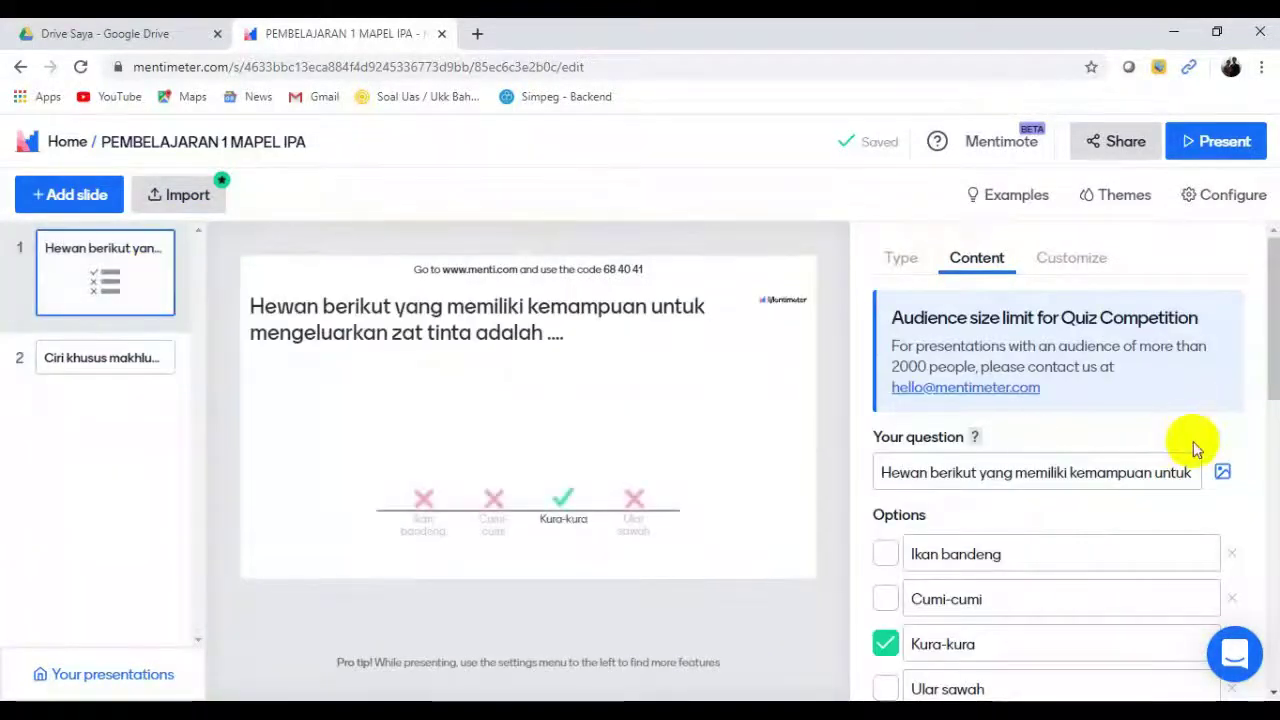
drag(1272, 372, 1272, 387)
drag(1262, 455, 1274, 345)
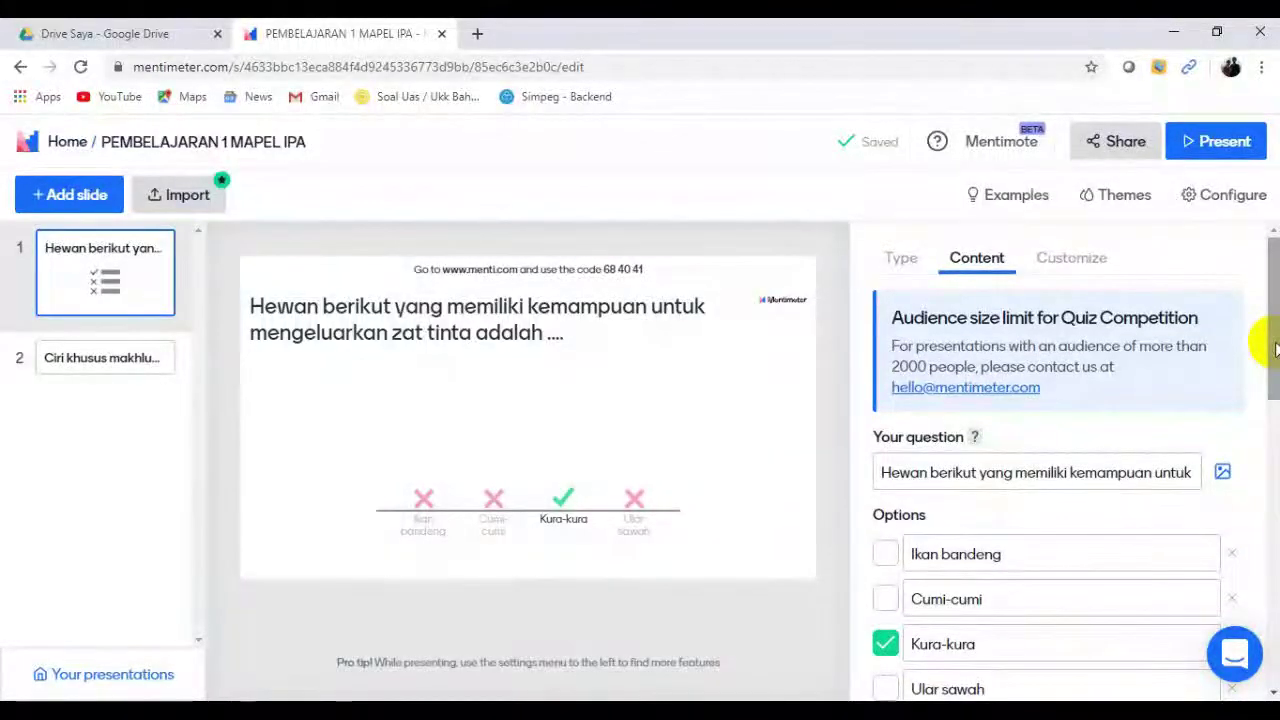
click(60, 206)
click(97, 450)
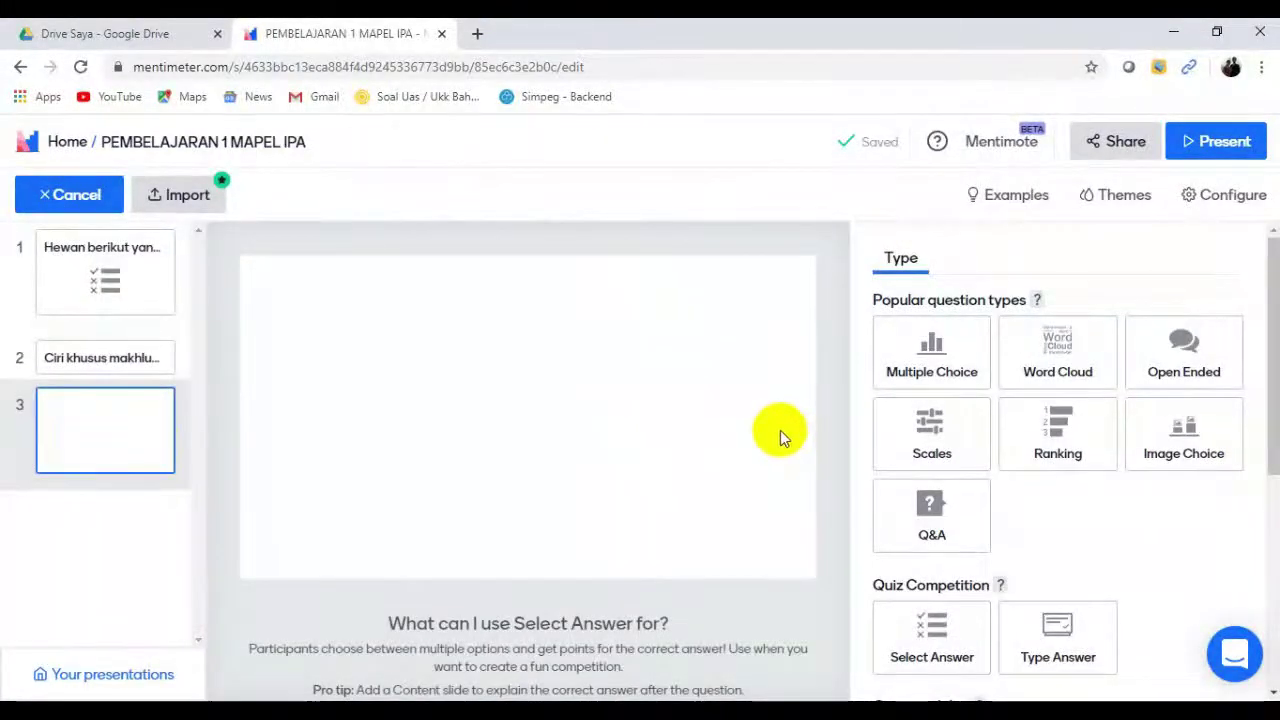
drag(1270, 338, 1267, 453)
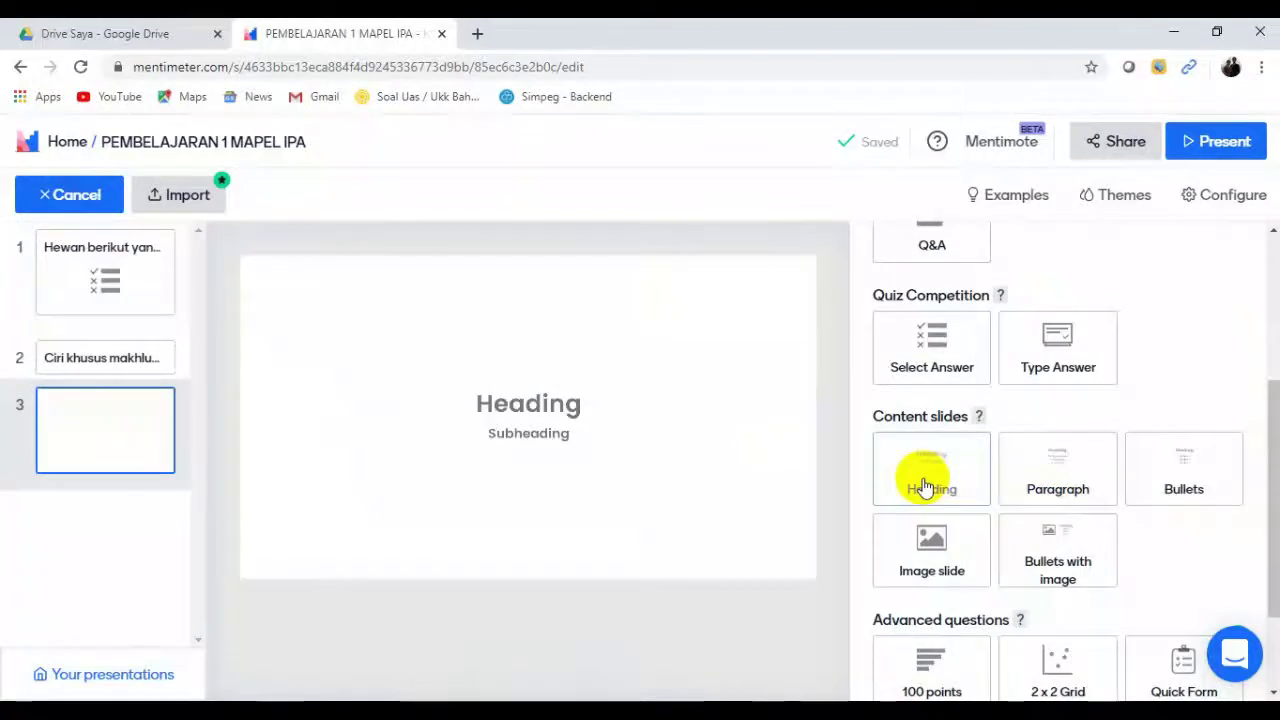
mouse_move(1267, 443)
mouse_down()
mouse_move(1274, 415)
mouse_move(1268, 428)
mouse_up()
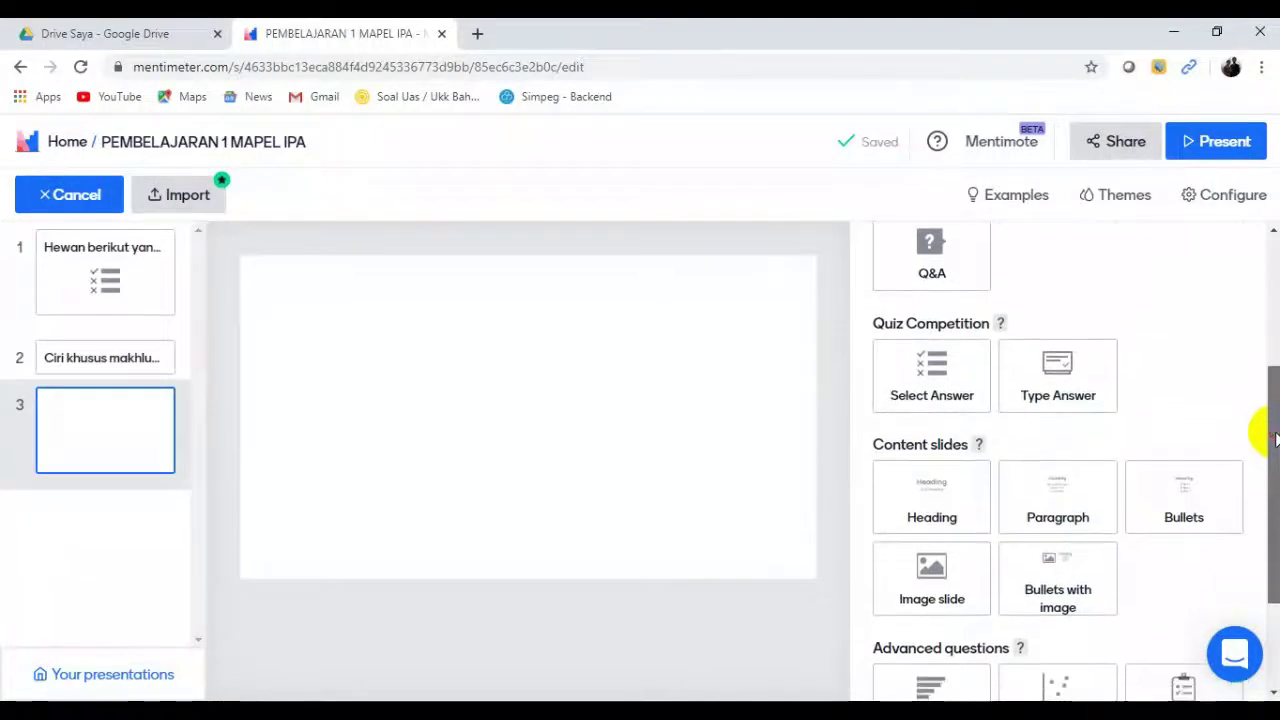
click(925, 512)
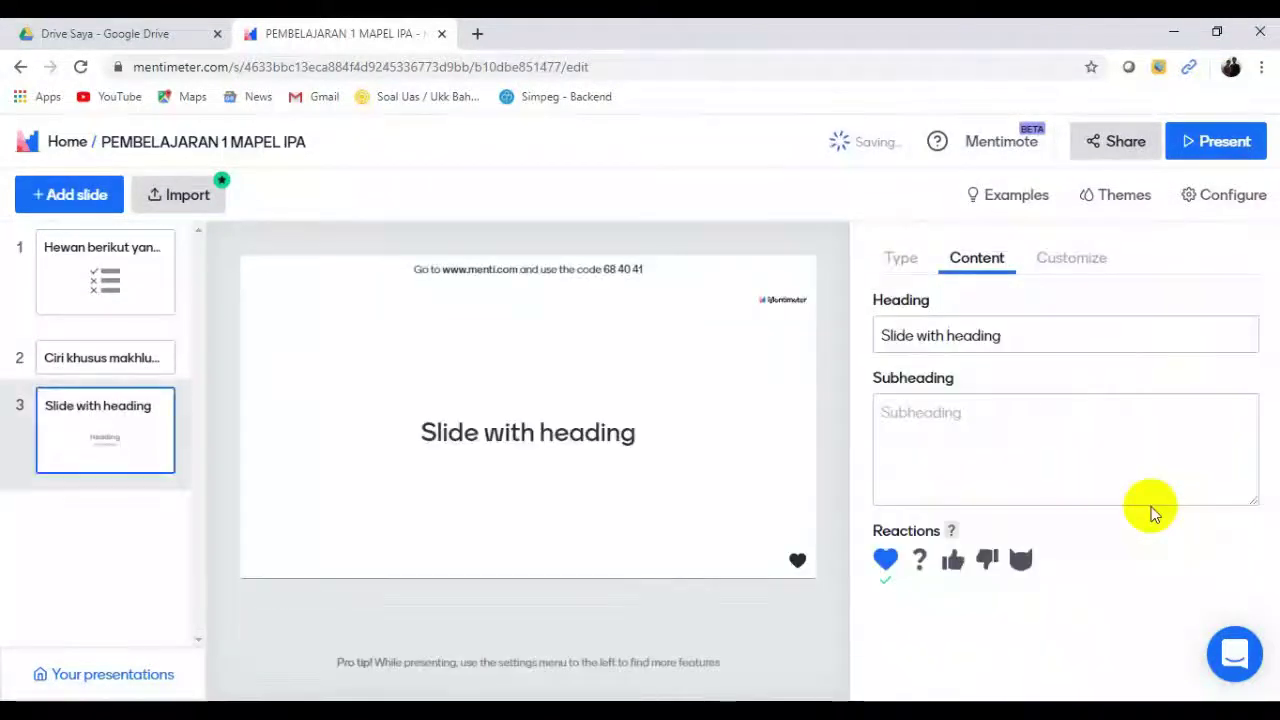
Enter the heading 'Lanjut ke soal pemahaman' on the new slide.
click(1020, 337)
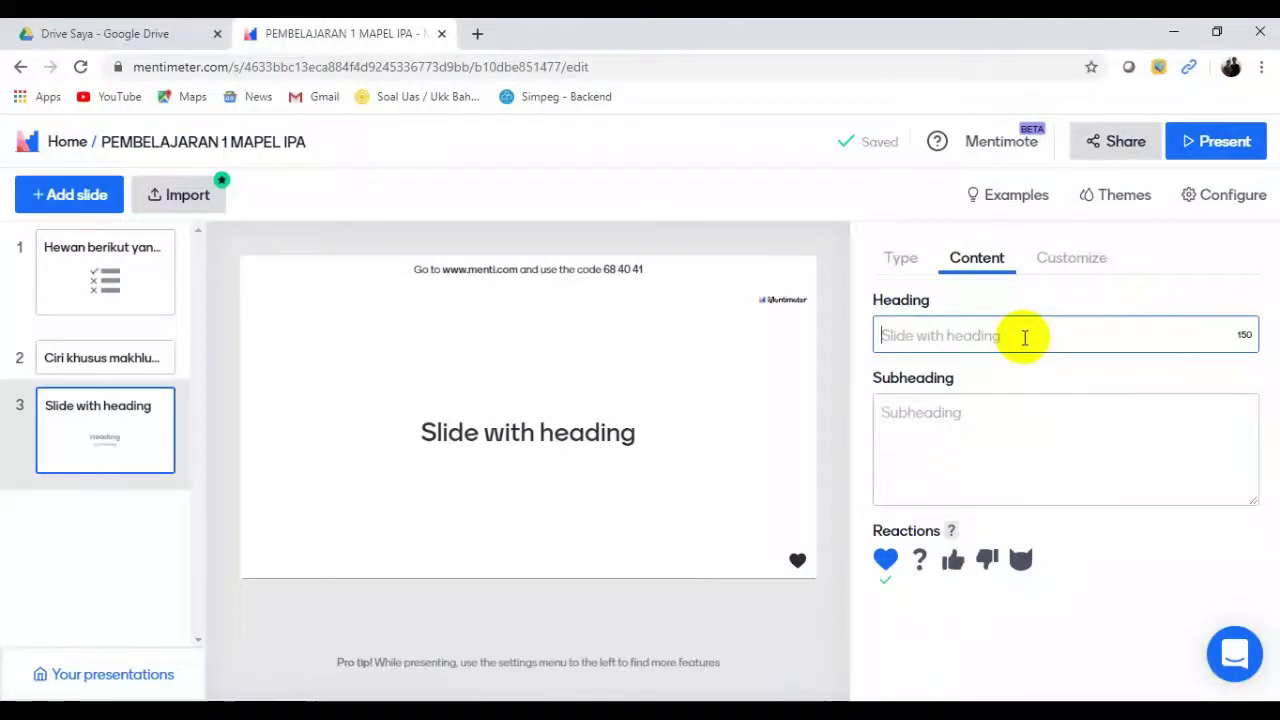
text(Lant)
key(BackSpace)
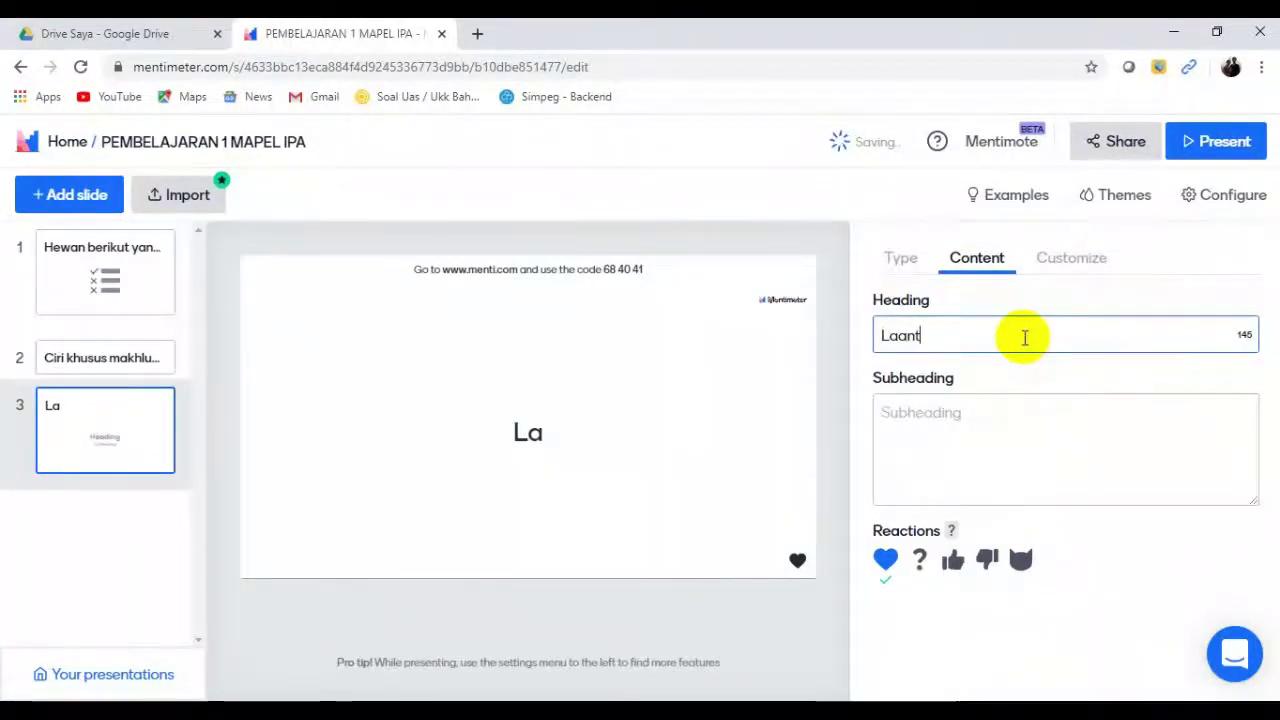
text(njut ke soal pemahaman)
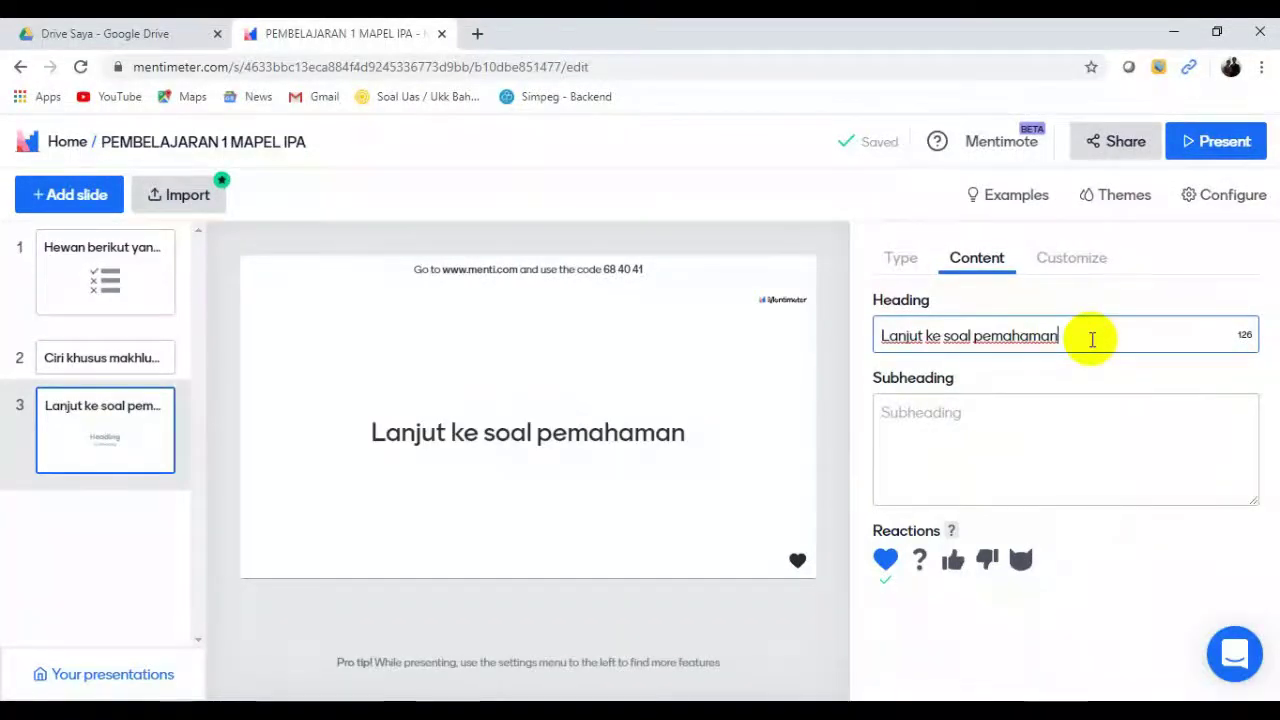
click(924, 424)
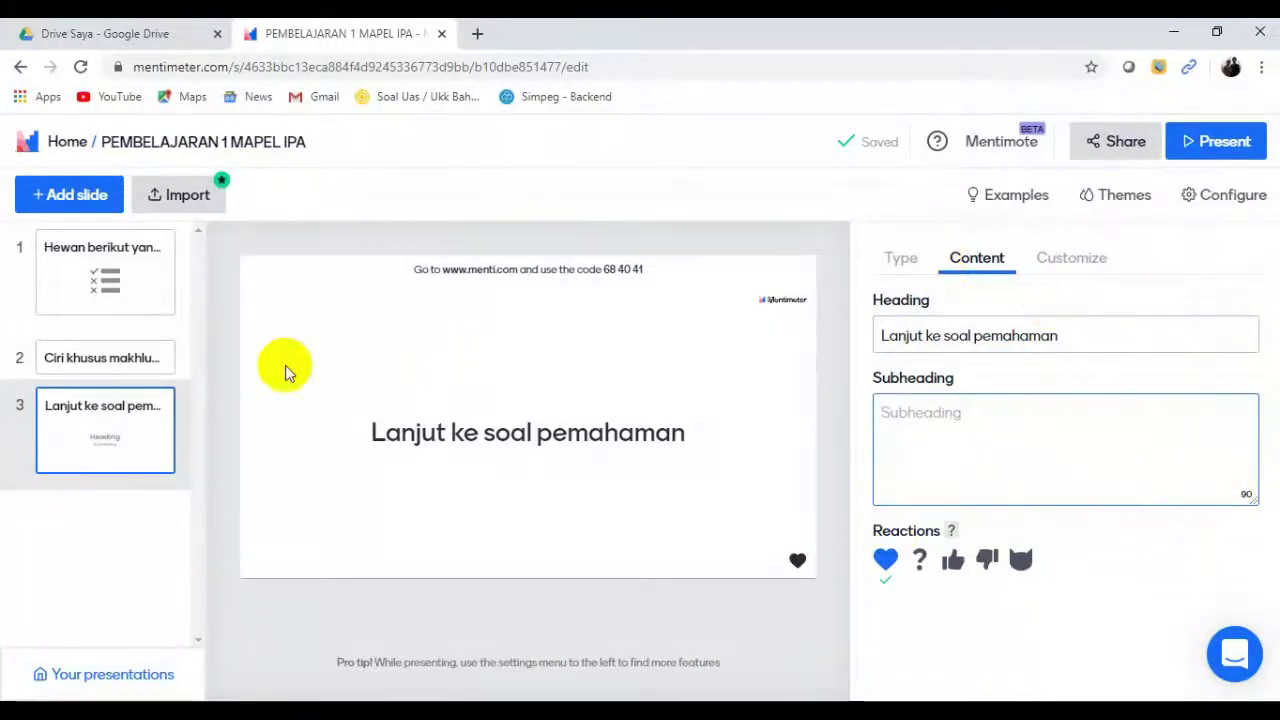
mouse_move(114, 443)
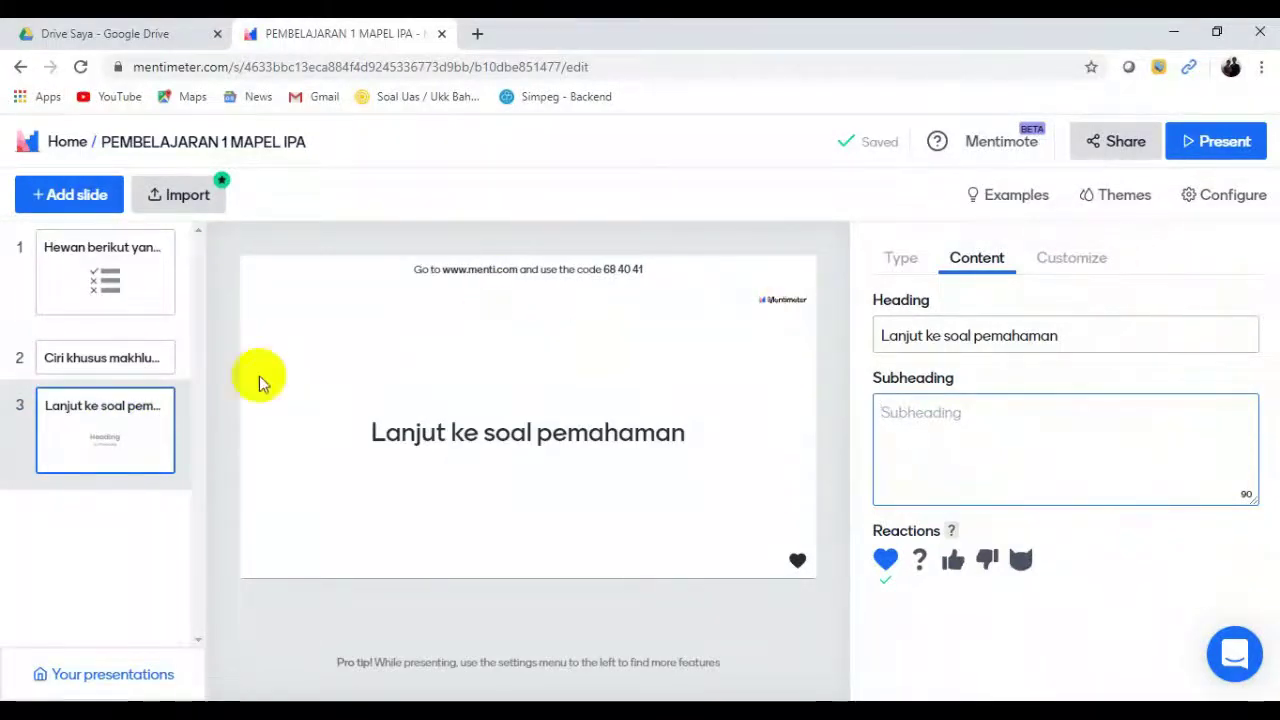
click(152, 442)
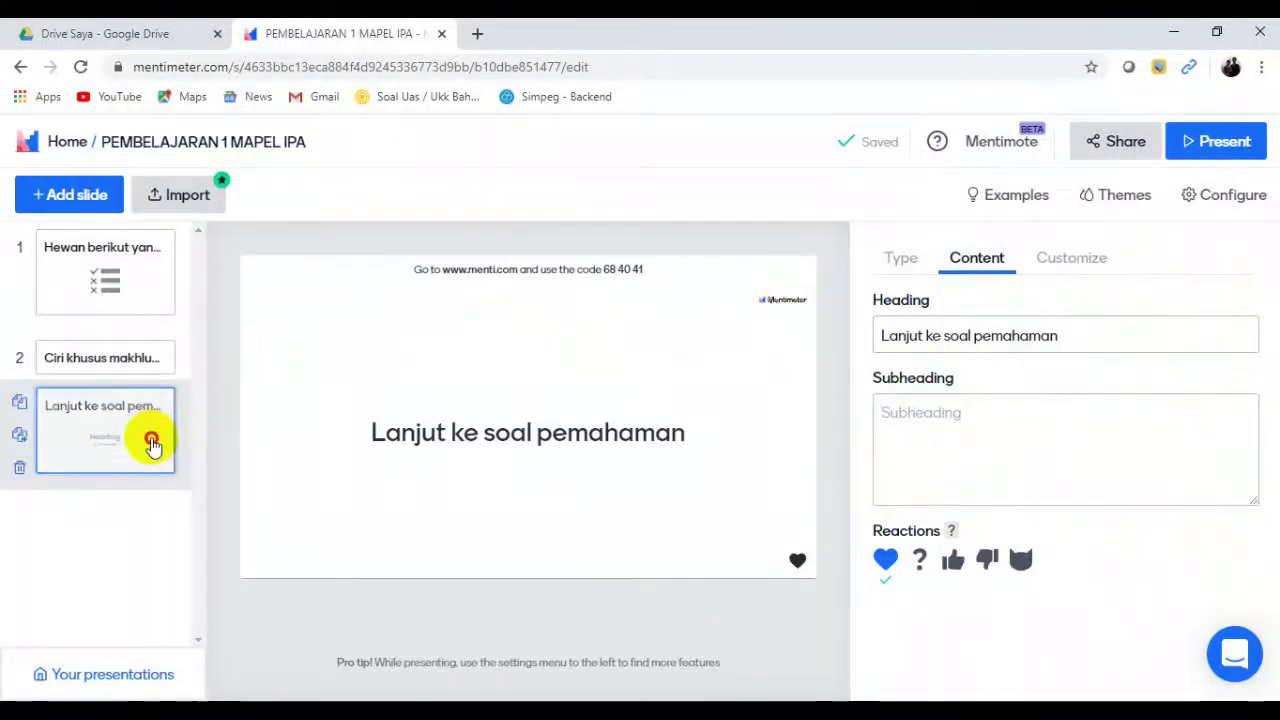
Add slide 4 and switch it from Multiple Choice to a Quiz Competition Type Answer question.
click(53, 198)
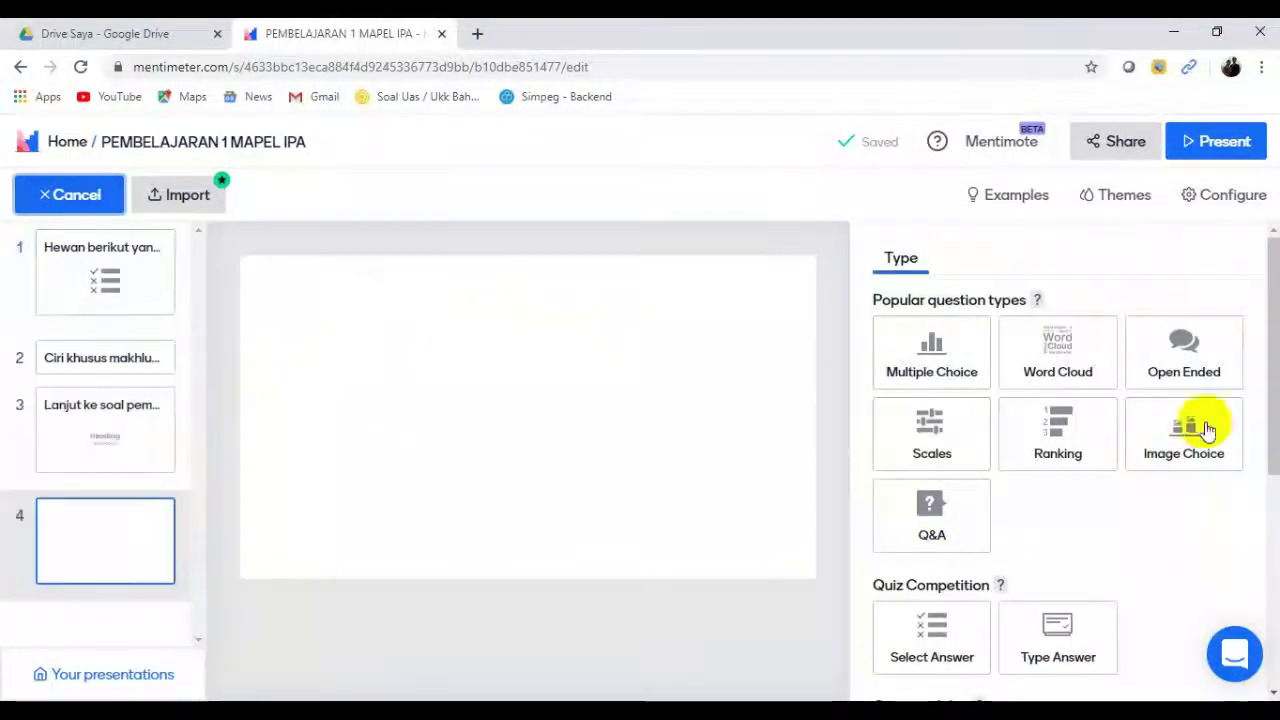
mouse_move(1271, 357)
mouse_down()
mouse_move(1274, 485)
mouse_move(1268, 360)
mouse_up()
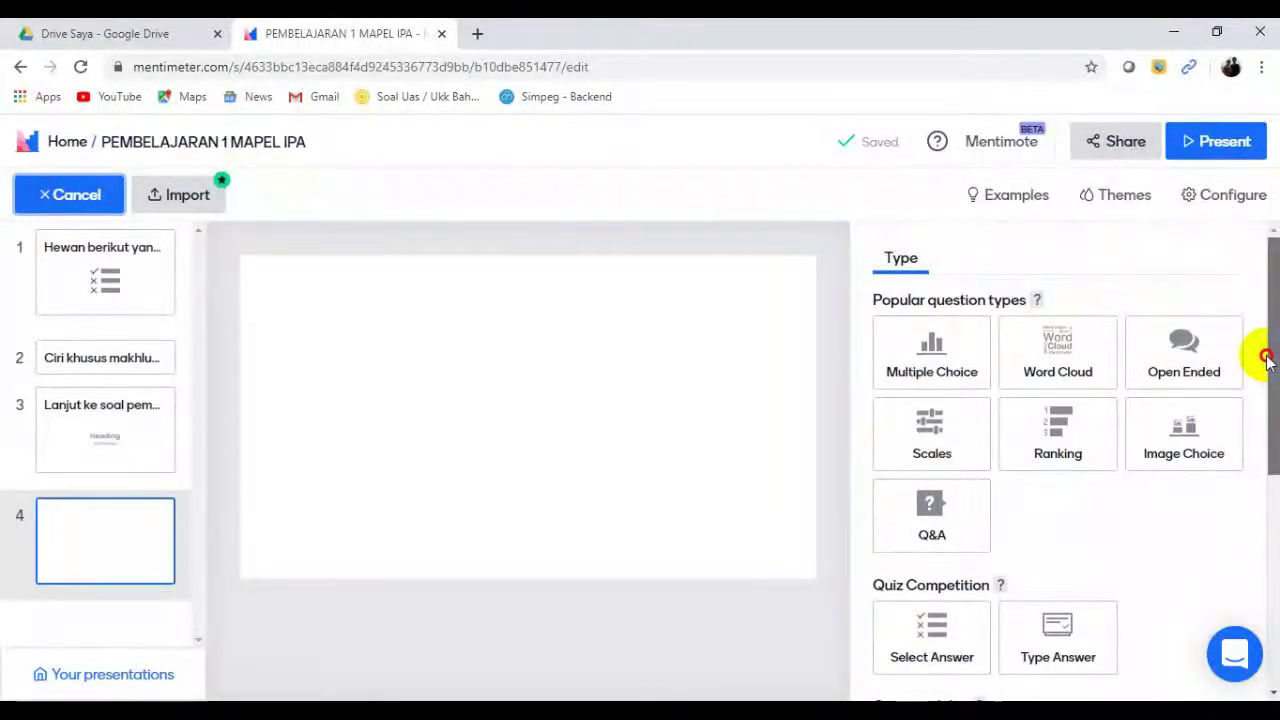
click(929, 362)
mouse_move(1272, 355)
mouse_down()
mouse_move(1274, 414)
mouse_move(1269, 286)
mouse_up()
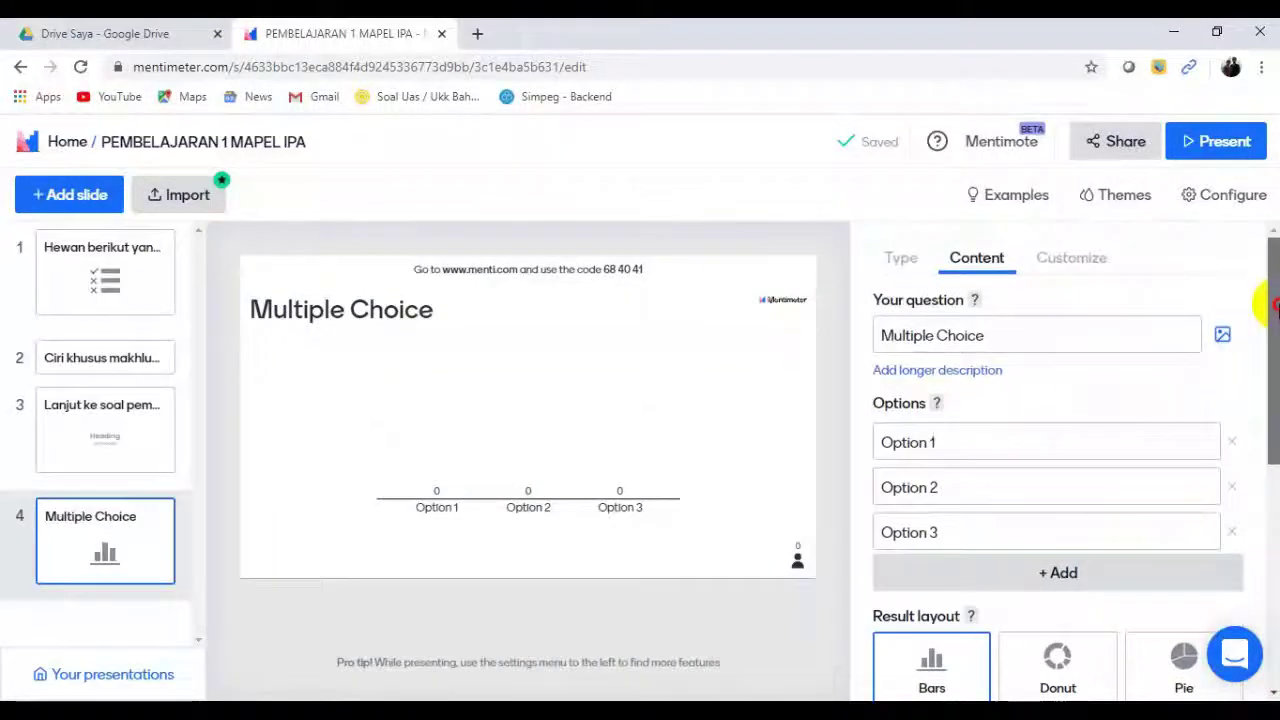
click(897, 260)
drag(1274, 350, 1275, 440)
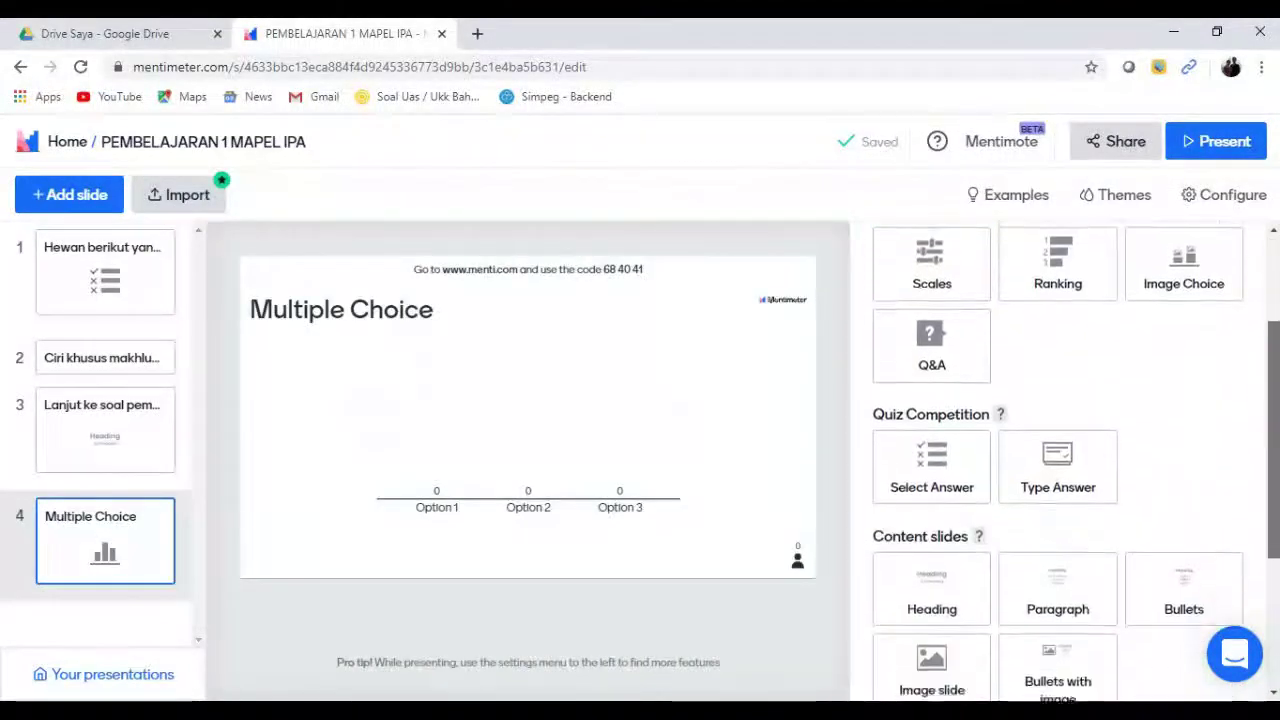
click(1064, 467)
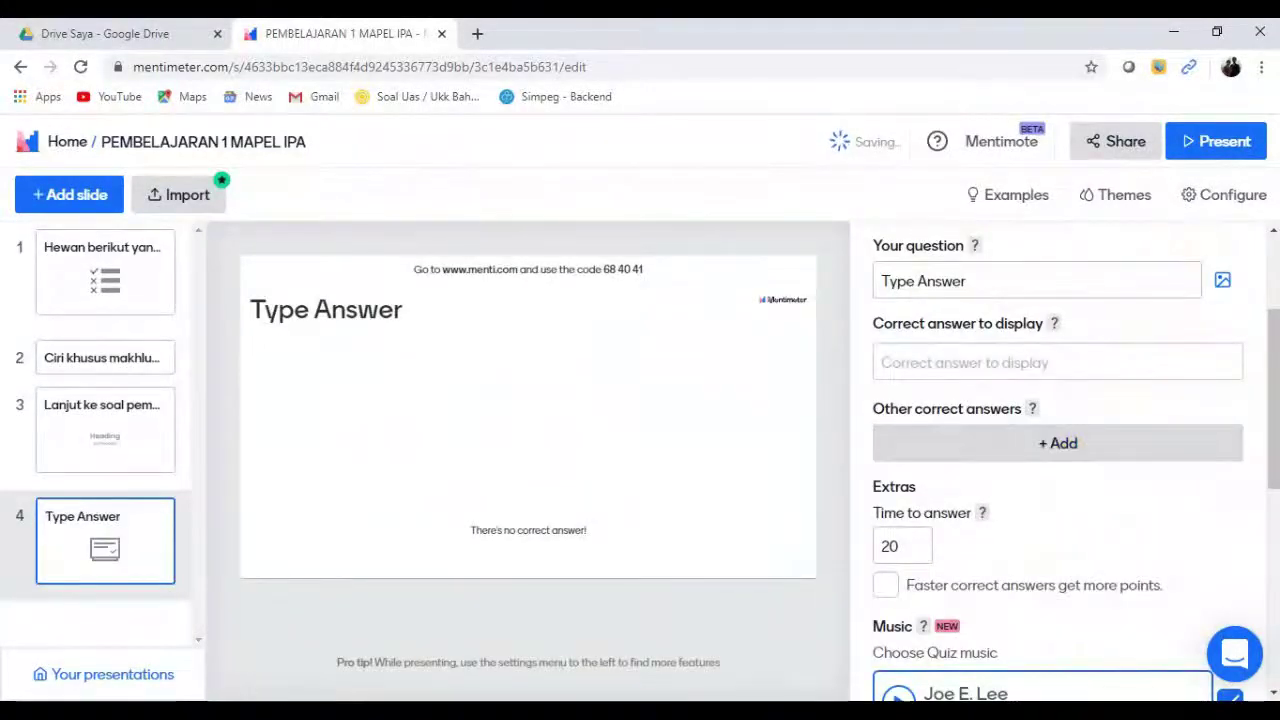
scroll(1250, 370, up, 1)
scroll(1230, 320, up, 2)
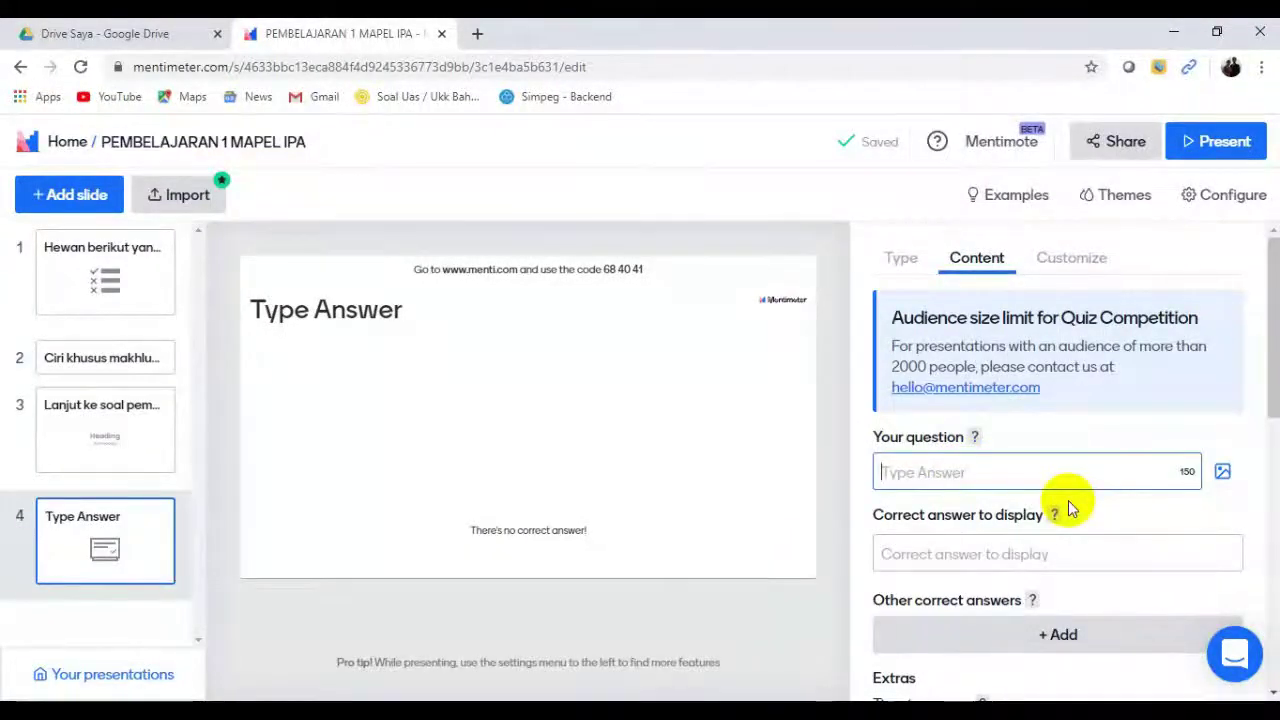
Give slide 4 the question 'Apakah yang dimaksud dengan fotosintesis?', answer 'Proses tumbuhan membuat makanan sendiri', and a faster-answer bonus.
text(Apakah yang dimaksud dengan fotosintesis?)
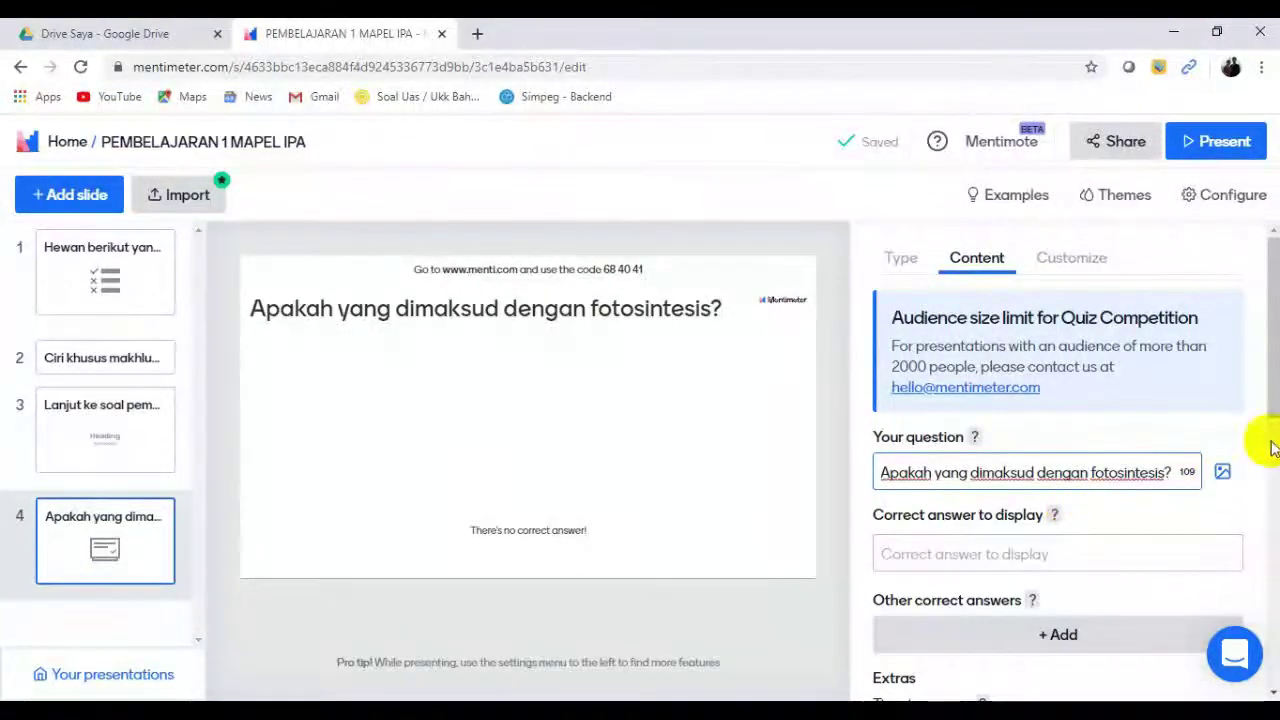
drag(1269, 394, 1269, 456)
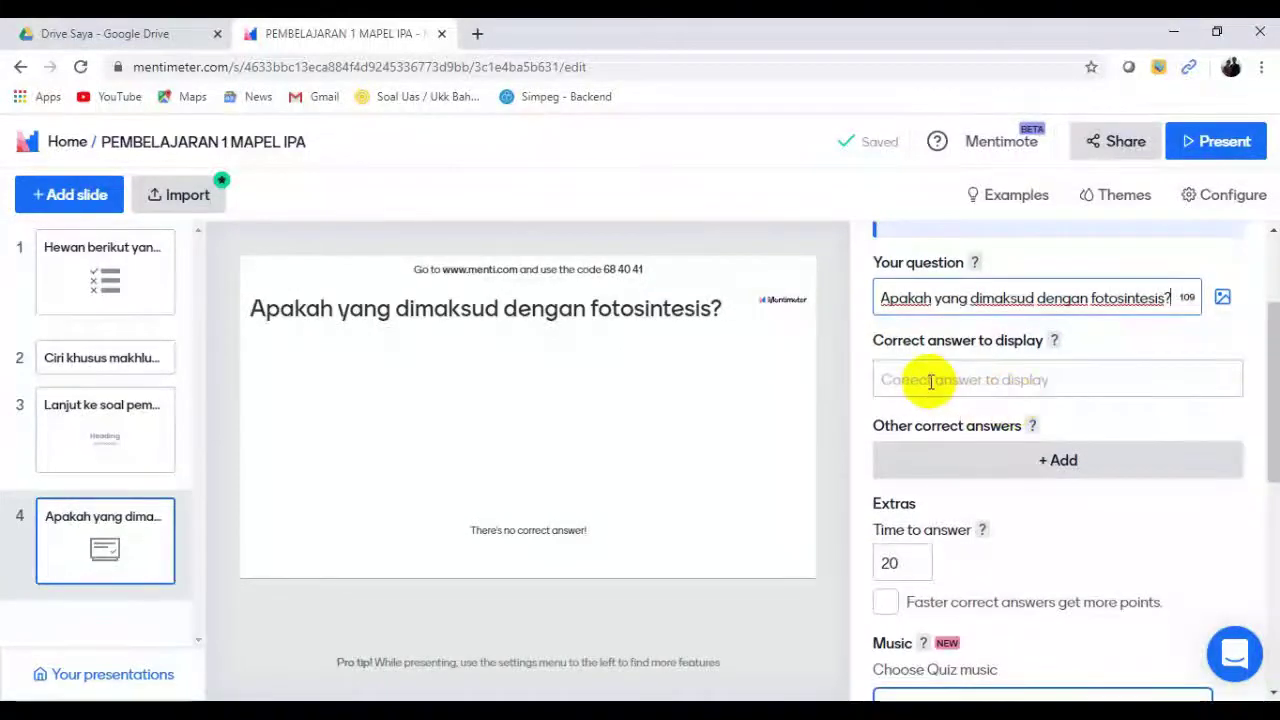
click(929, 380)
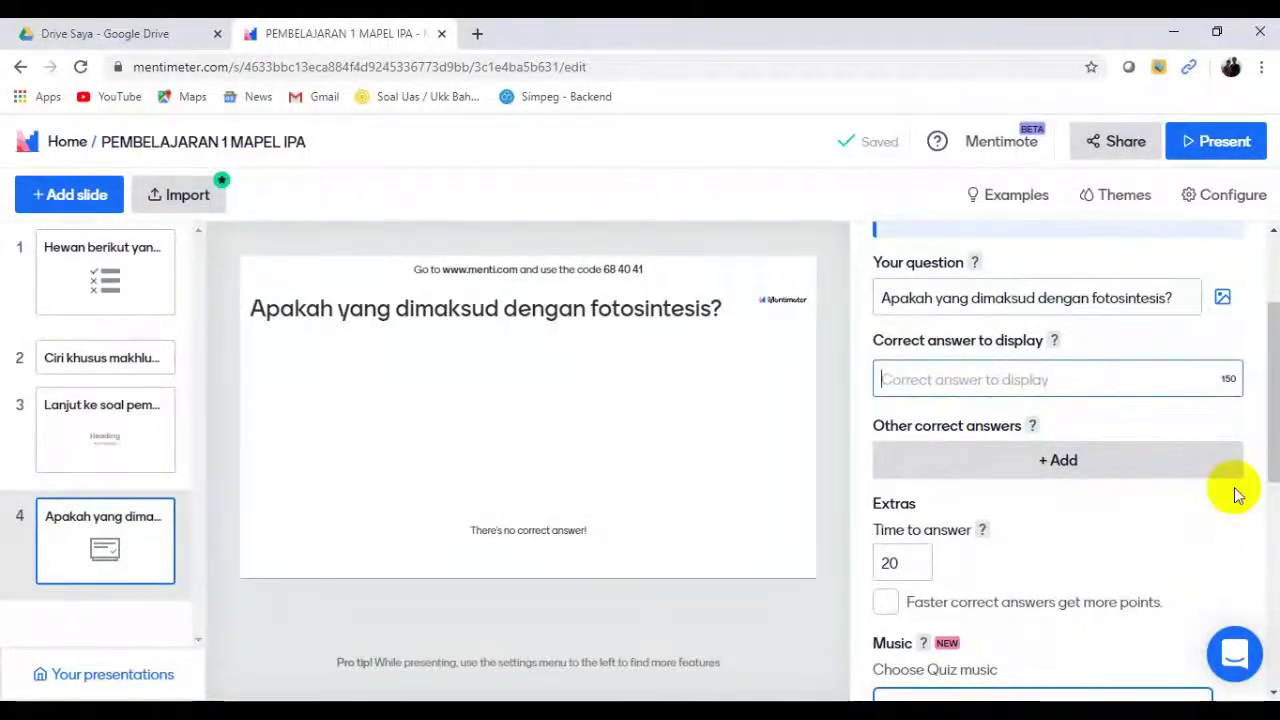
text(Proses tumbuhan membuat makanan sendiri)
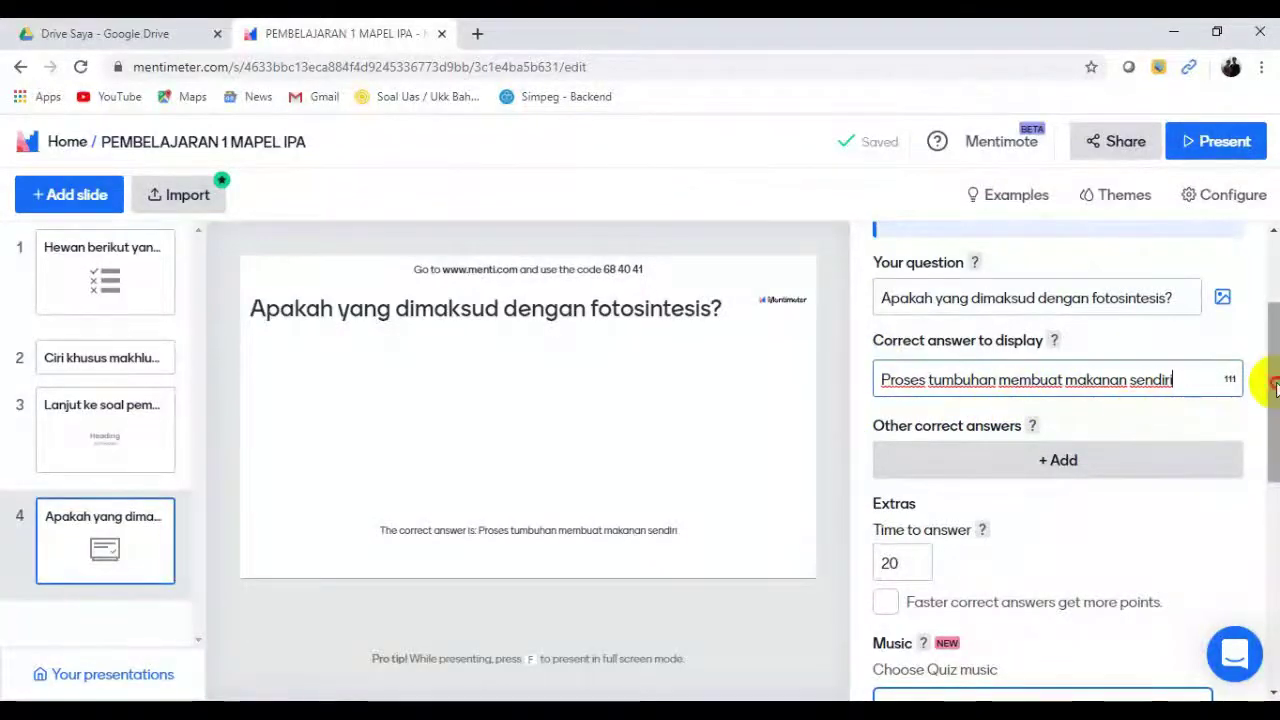
drag(1271, 386, 1272, 446)
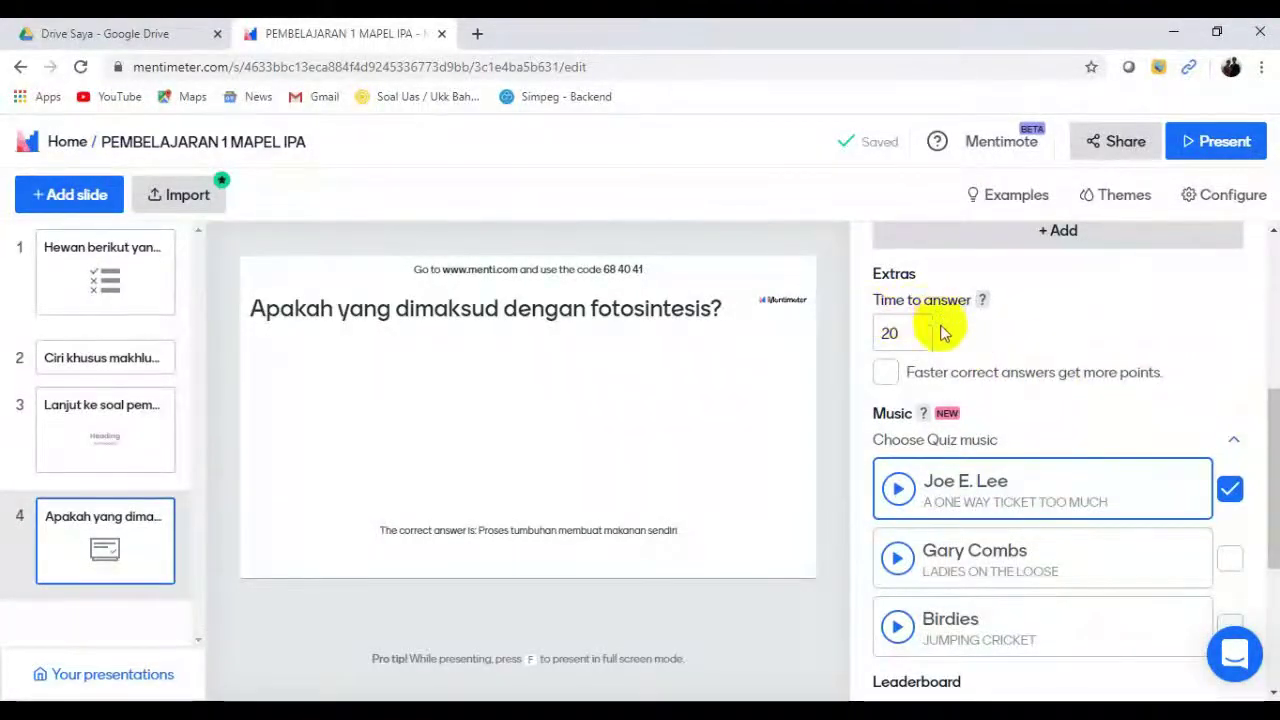
click(886, 374)
mouse_move(1271, 408)
mouse_down()
mouse_move(1268, 550)
mouse_move(1268, 330)
mouse_up()
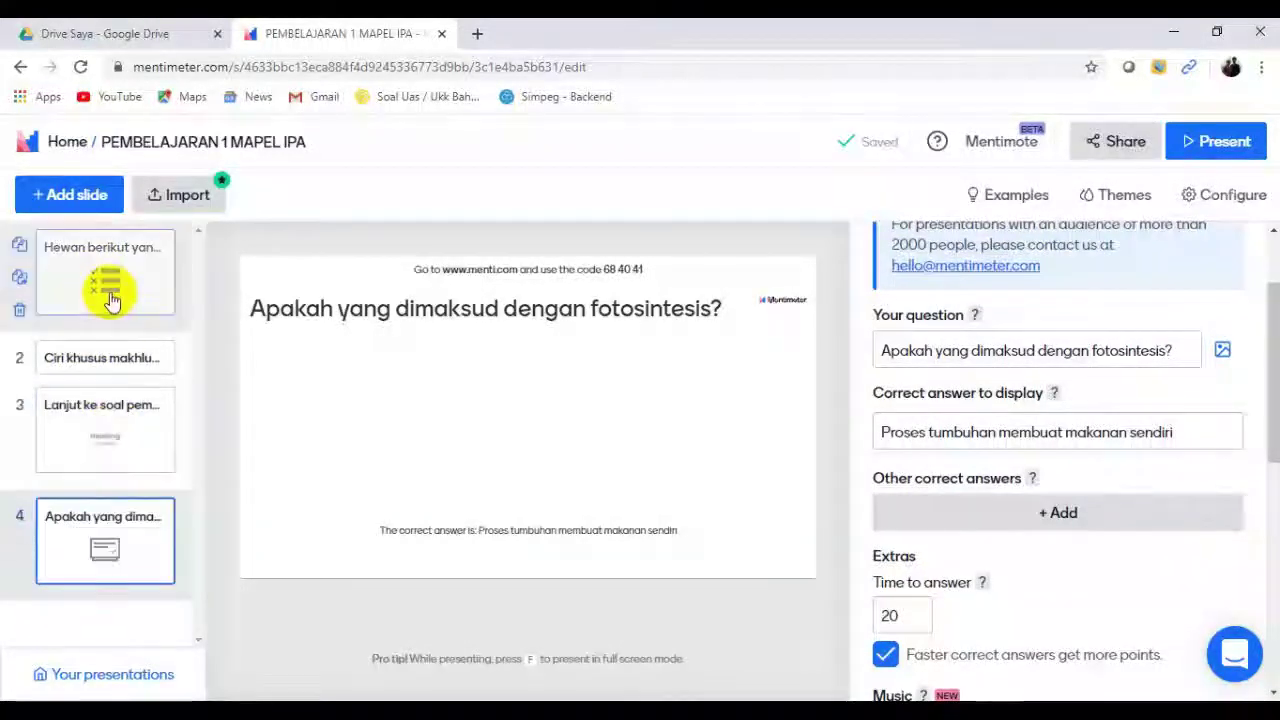
Add a fifth slide and browse the slide-type chooser without picking a type.
click(58, 200)
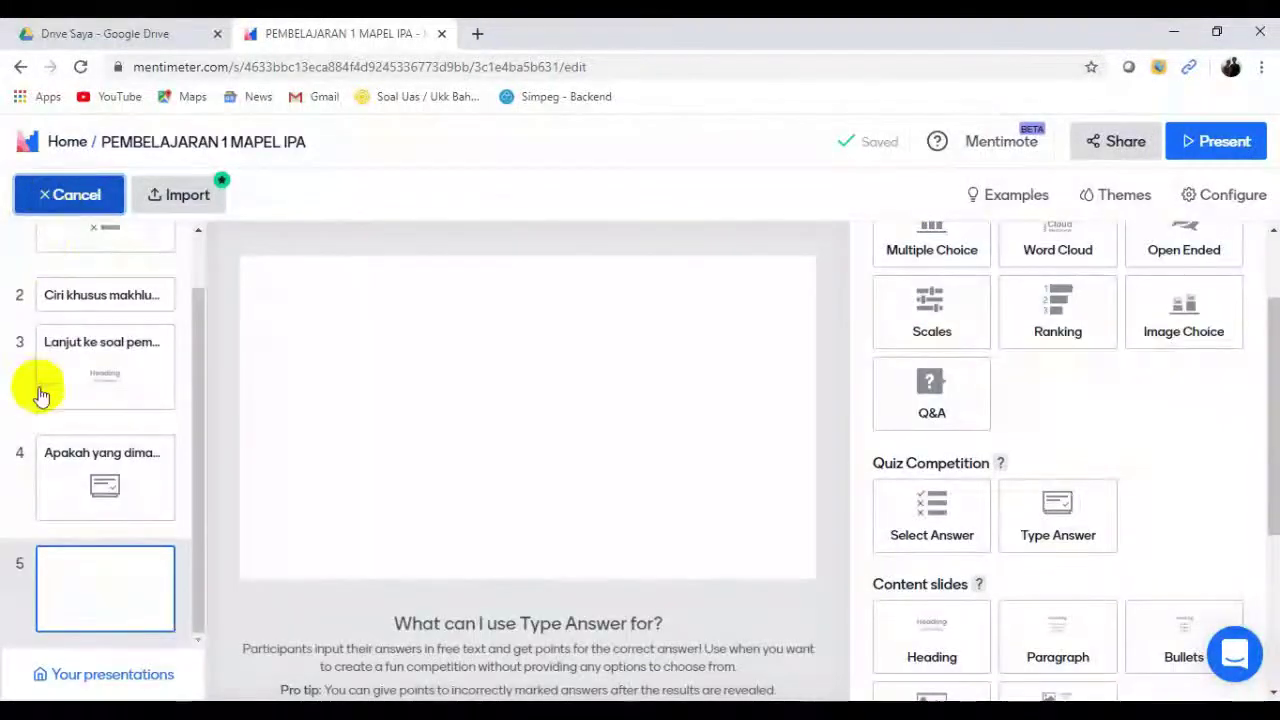
drag(1266, 394, 1272, 519)
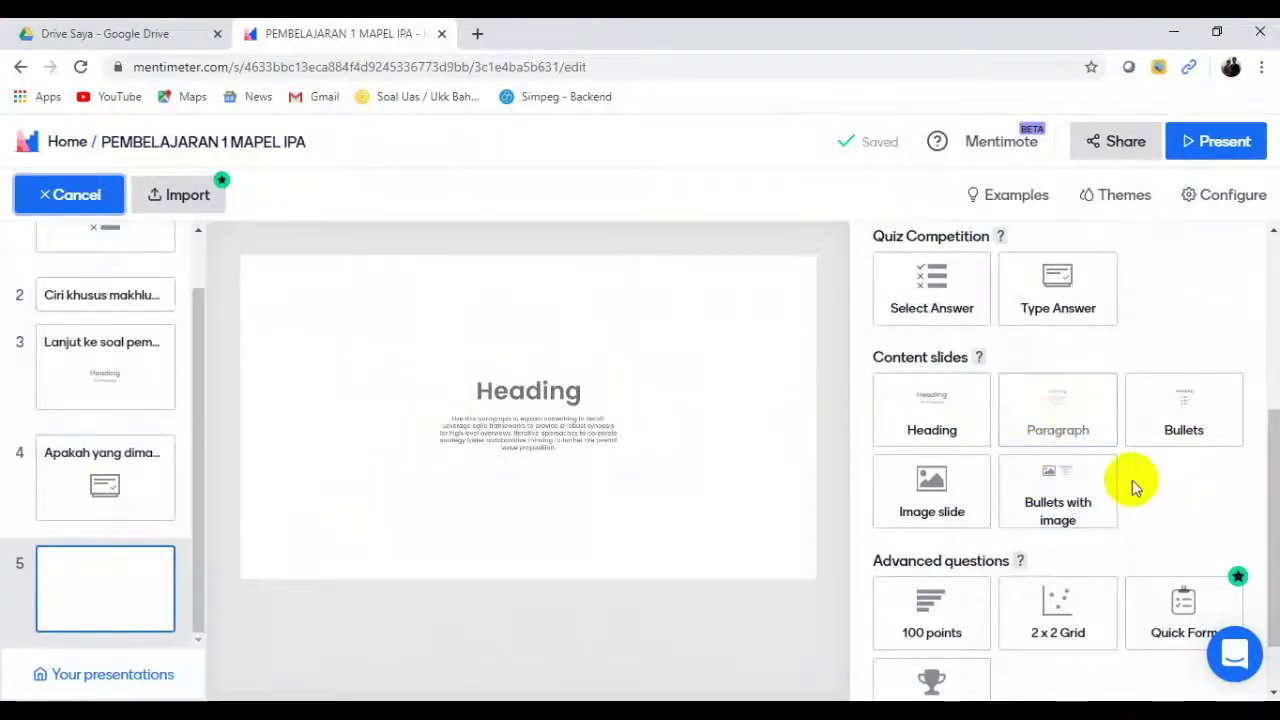
mouse_move(1268, 466)
mouse_down()
mouse_move(1272, 478)
mouse_move(1266, 400)
mouse_up()
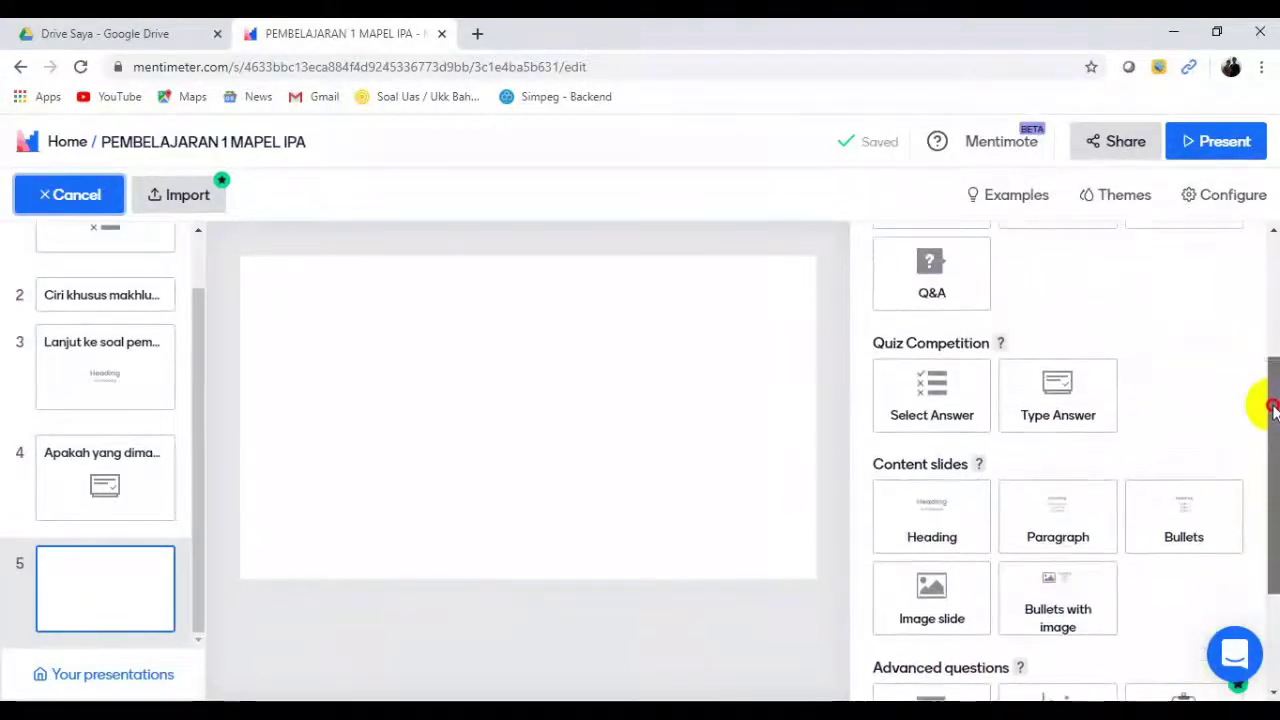
mouse_move(931, 392)
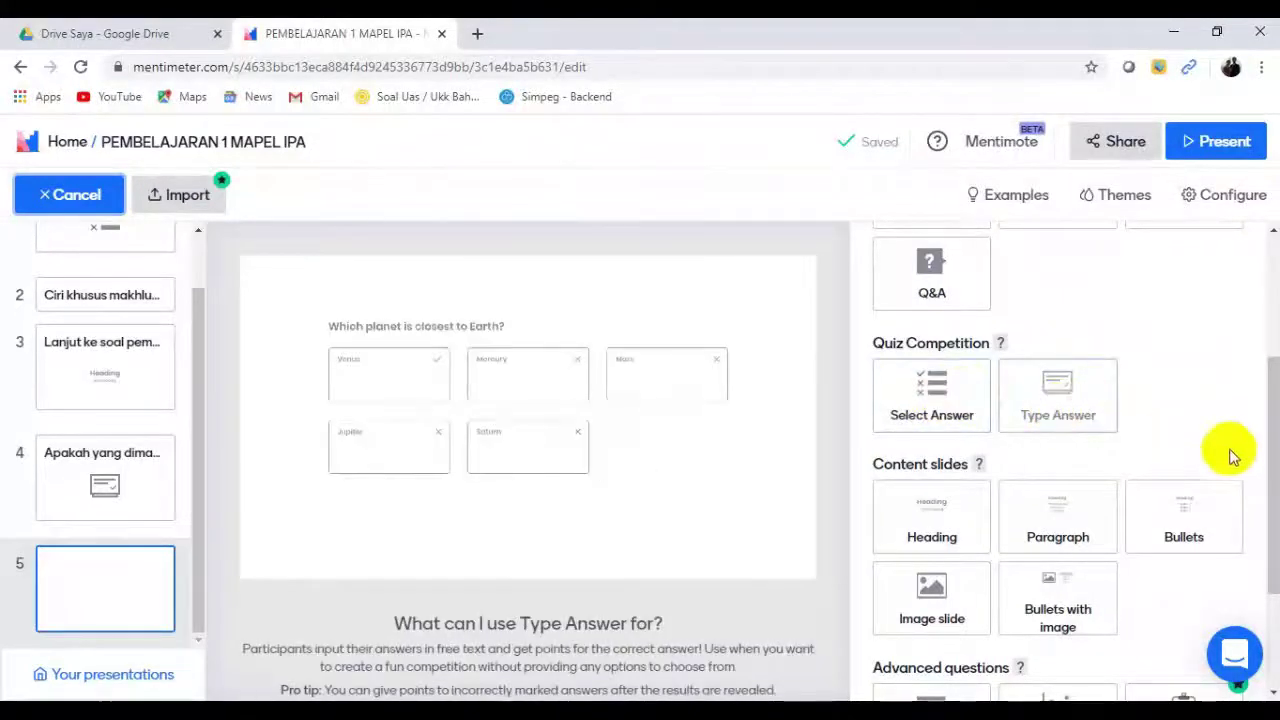
mouse_move(1275, 470)
mouse_down()
mouse_move(1243, 355)
mouse_move(1134, 340)
mouse_up()
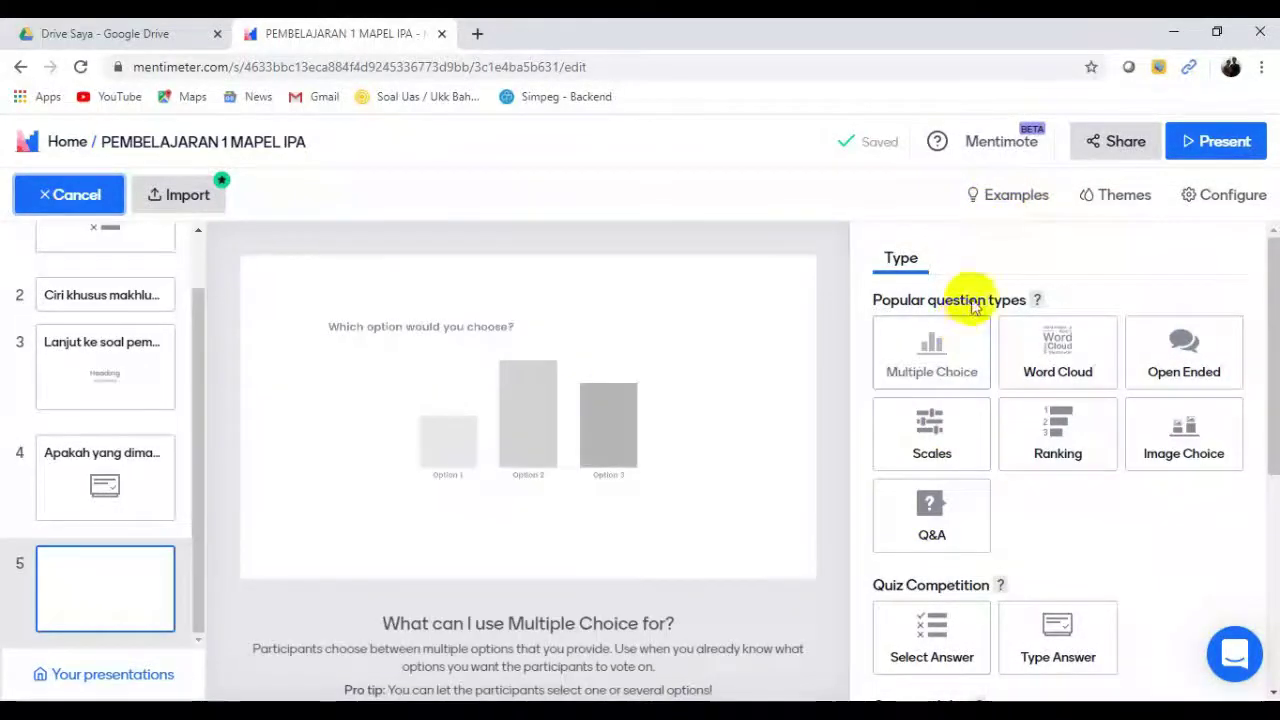
Try the Gradient theme from the Themes gallery, then switch back to Menti Light.
click(1121, 199)
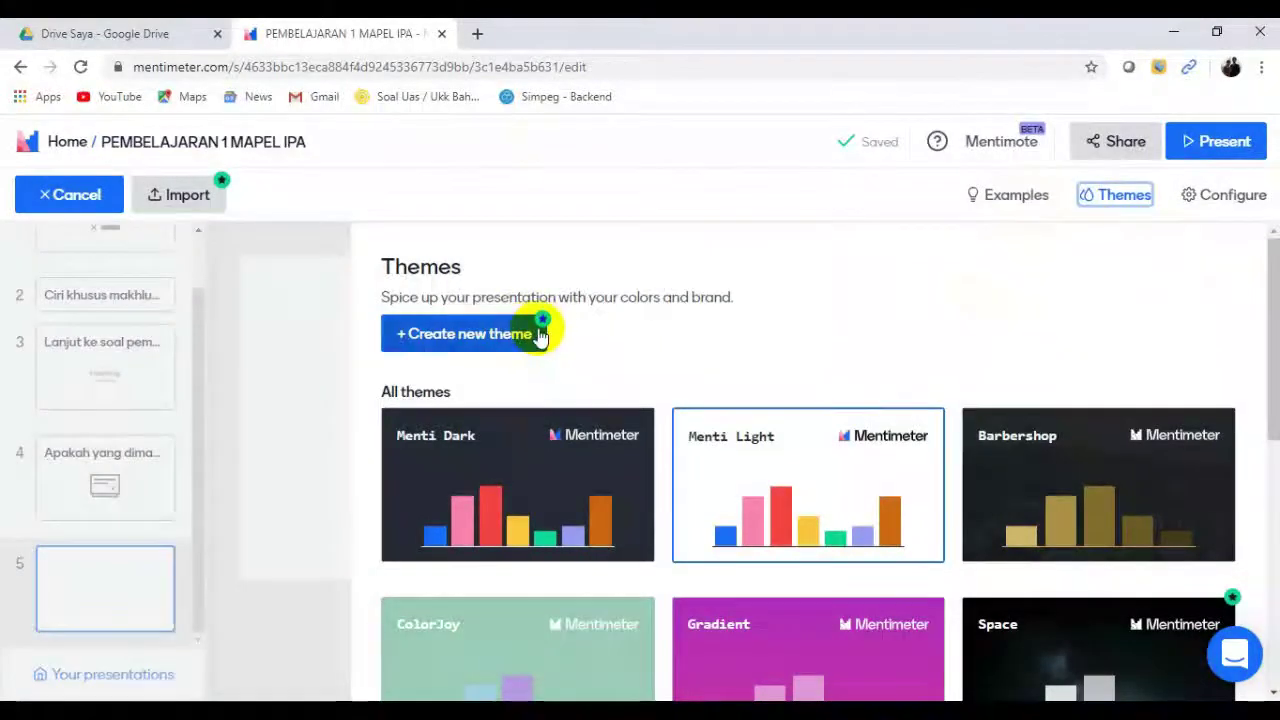
click(522, 338)
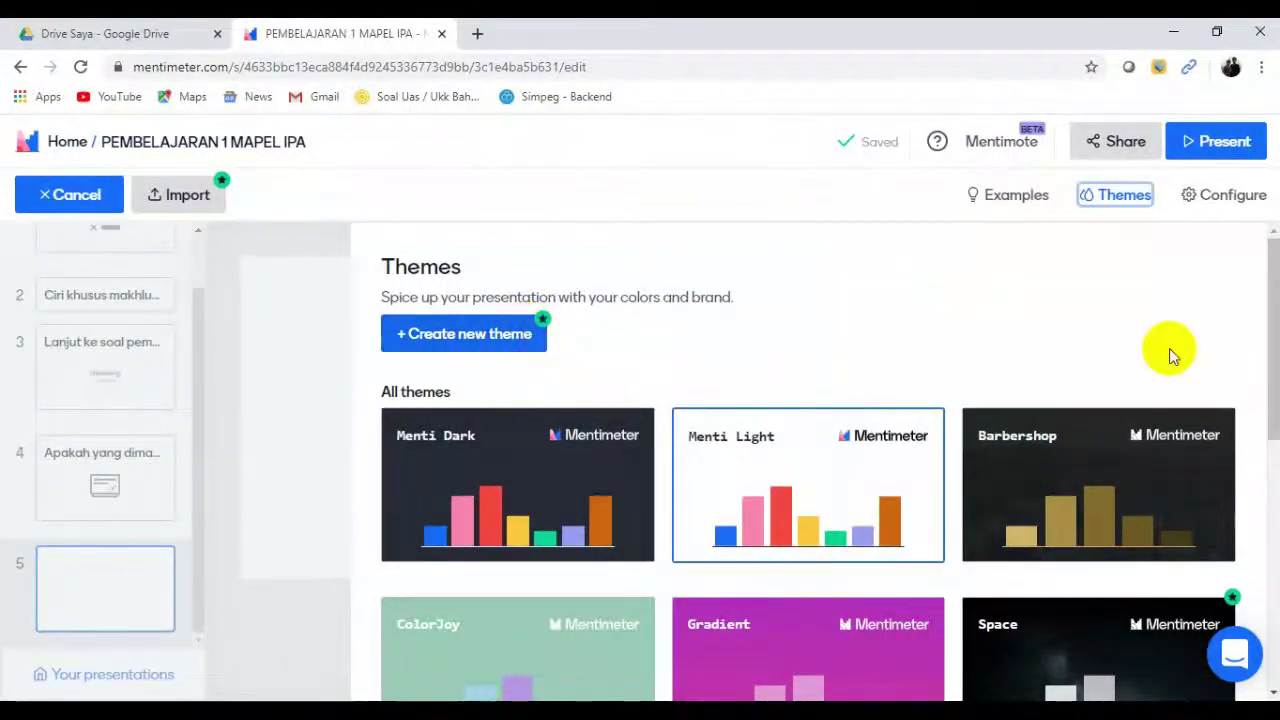
drag(1273, 320, 1273, 525)
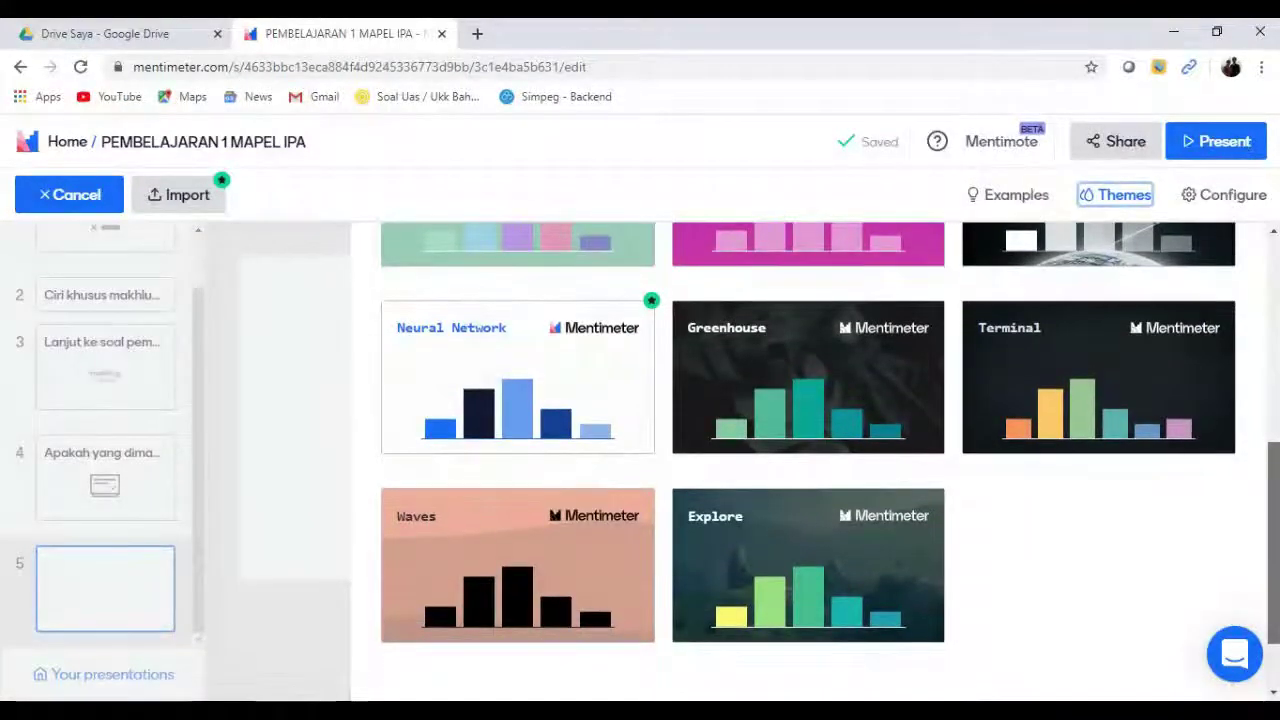
drag(1273, 525, 1266, 357)
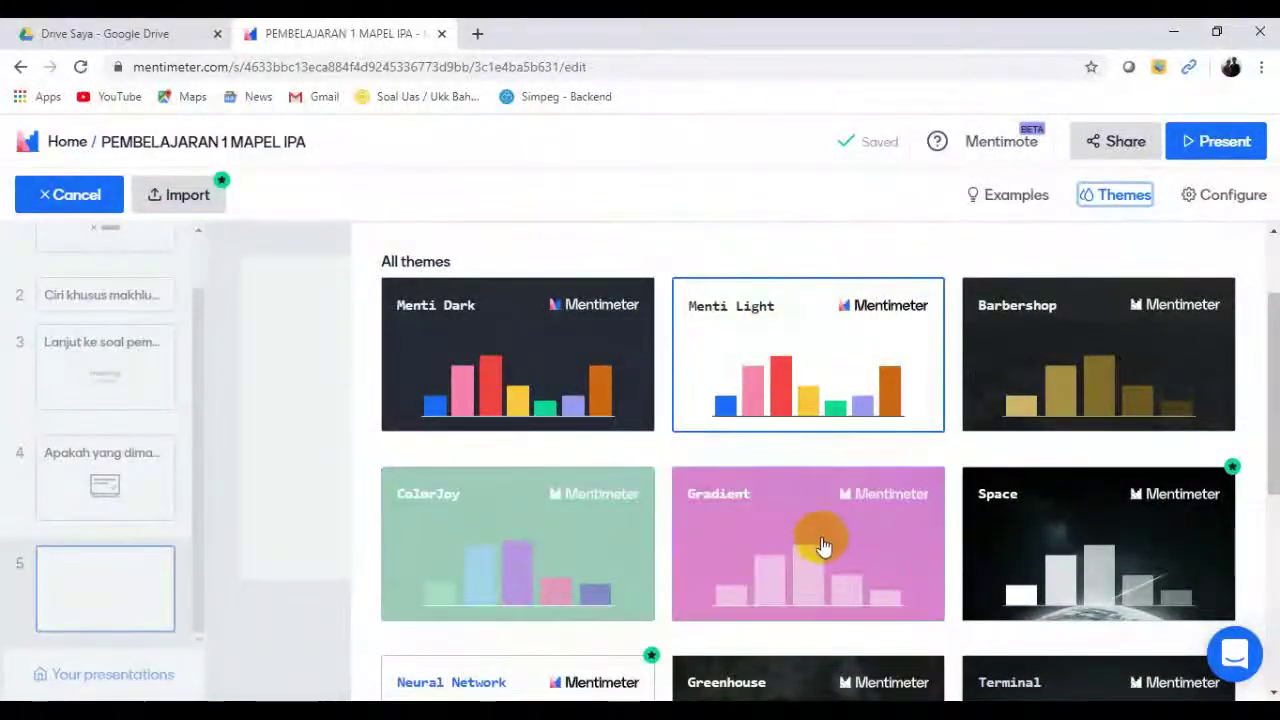
click(775, 537)
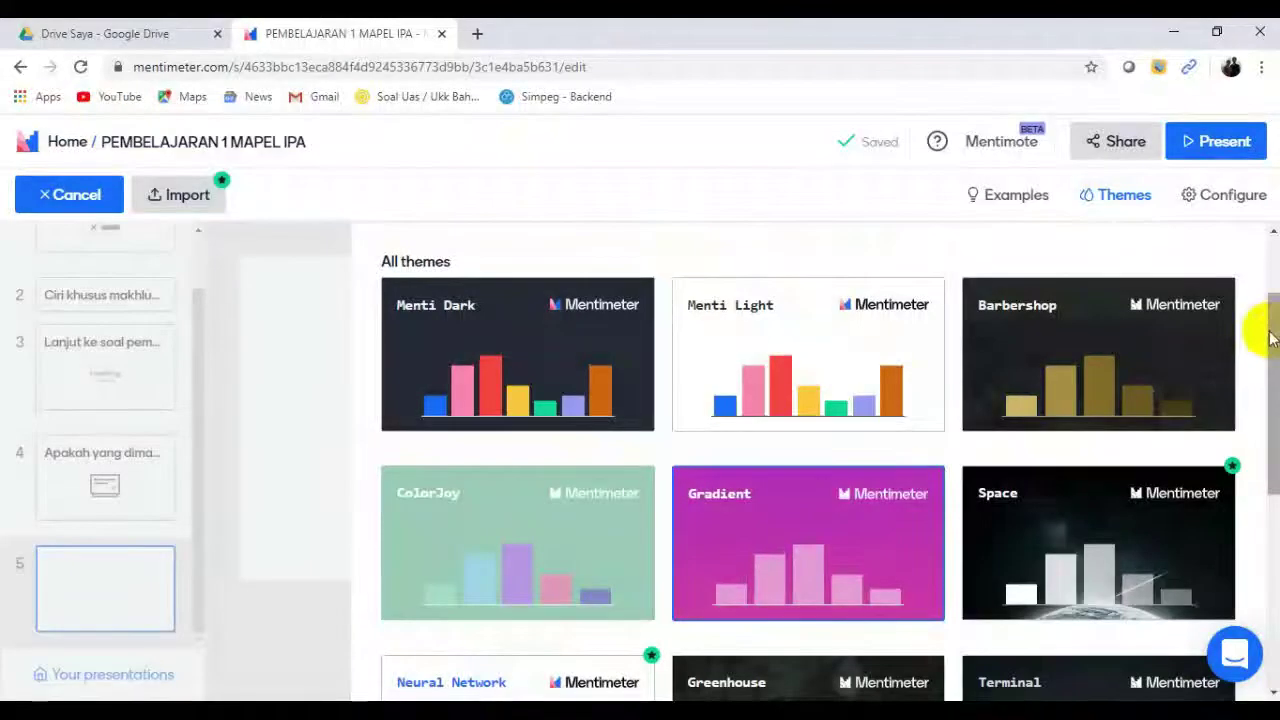
mouse_move(1272, 330)
mouse_down()
mouse_move(1272, 565)
mouse_move(1250, 270)
mouse_up()
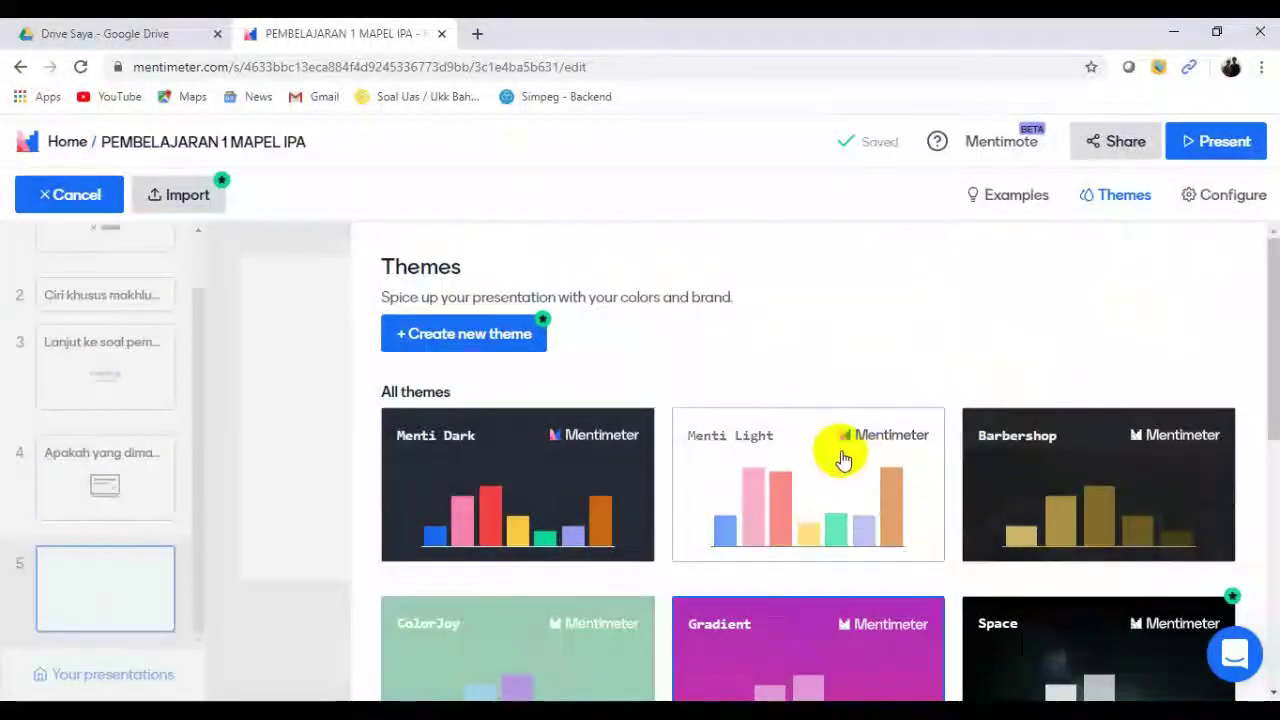
click(880, 457)
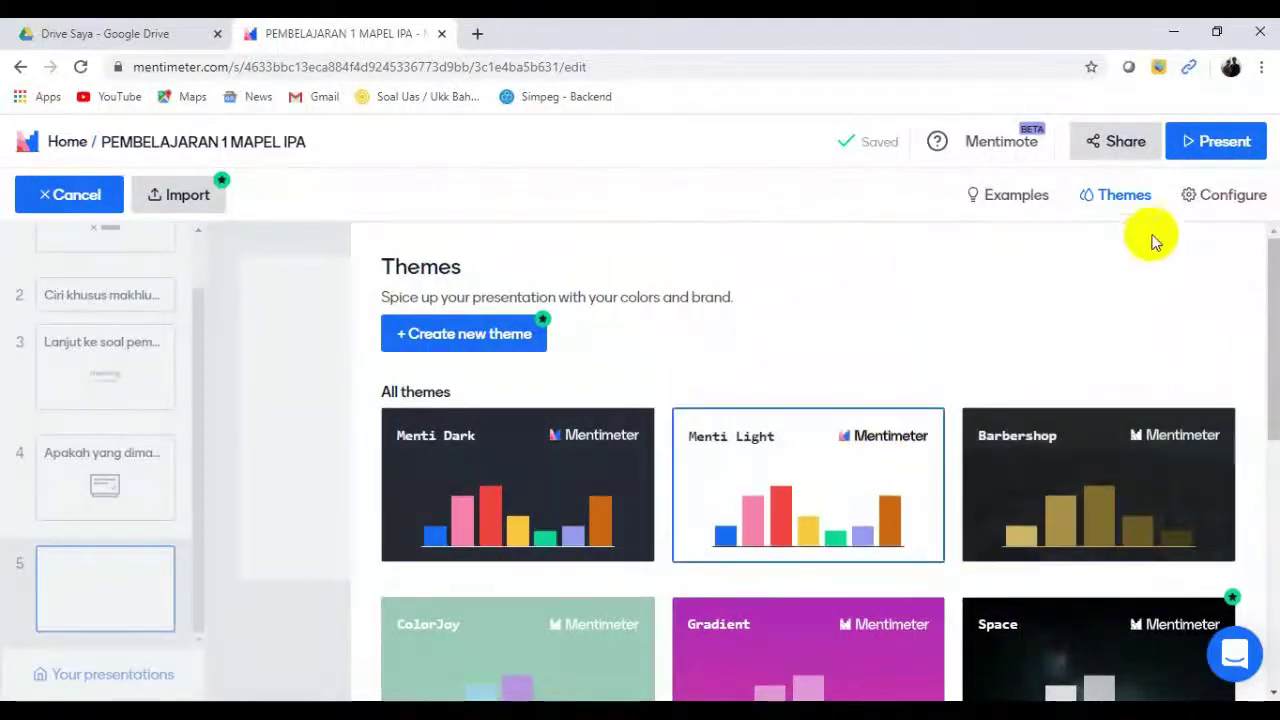
Choose Indonesian as the presentation language in the Configure settings.
click(1224, 198)
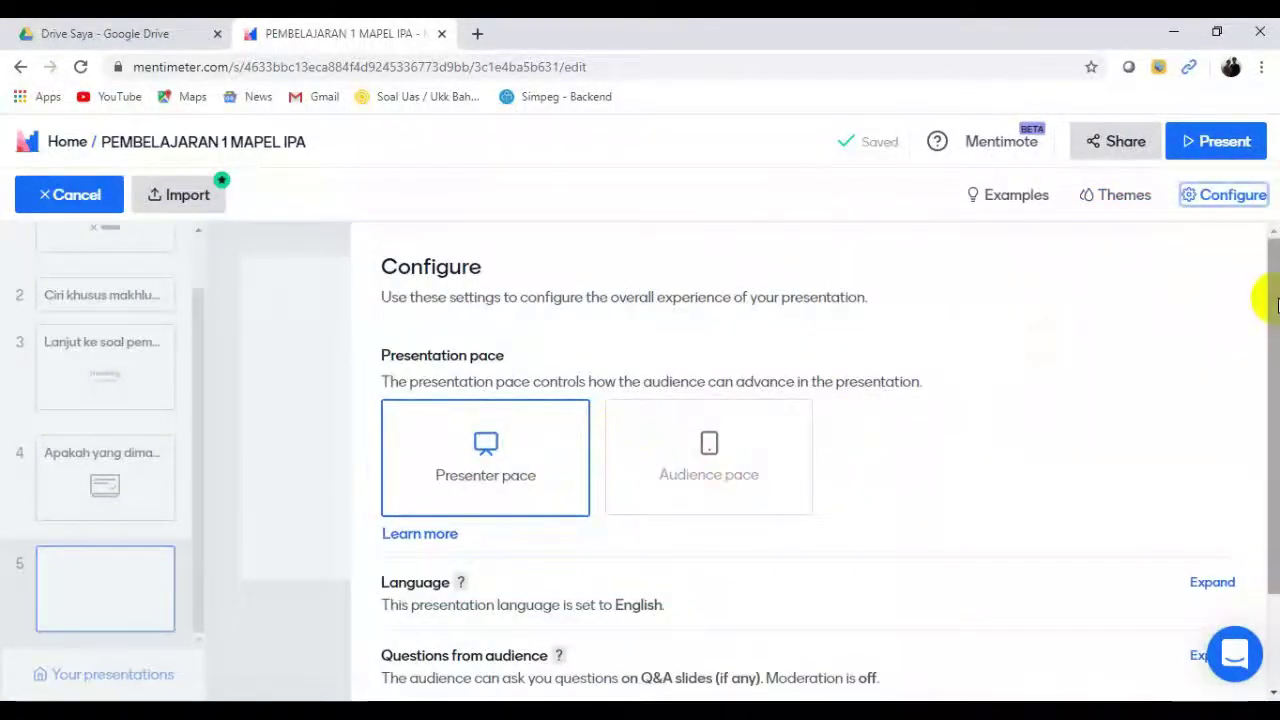
drag(1276, 305, 1276, 320)
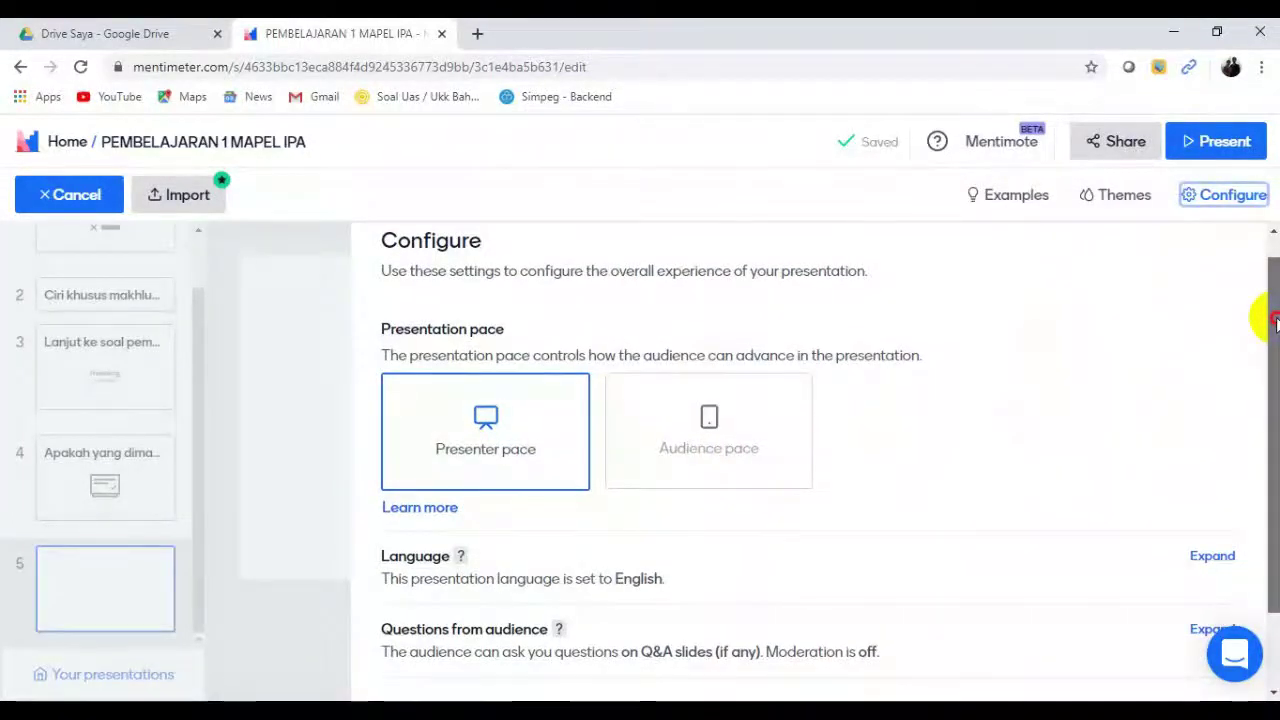
drag(1276, 320, 1276, 330)
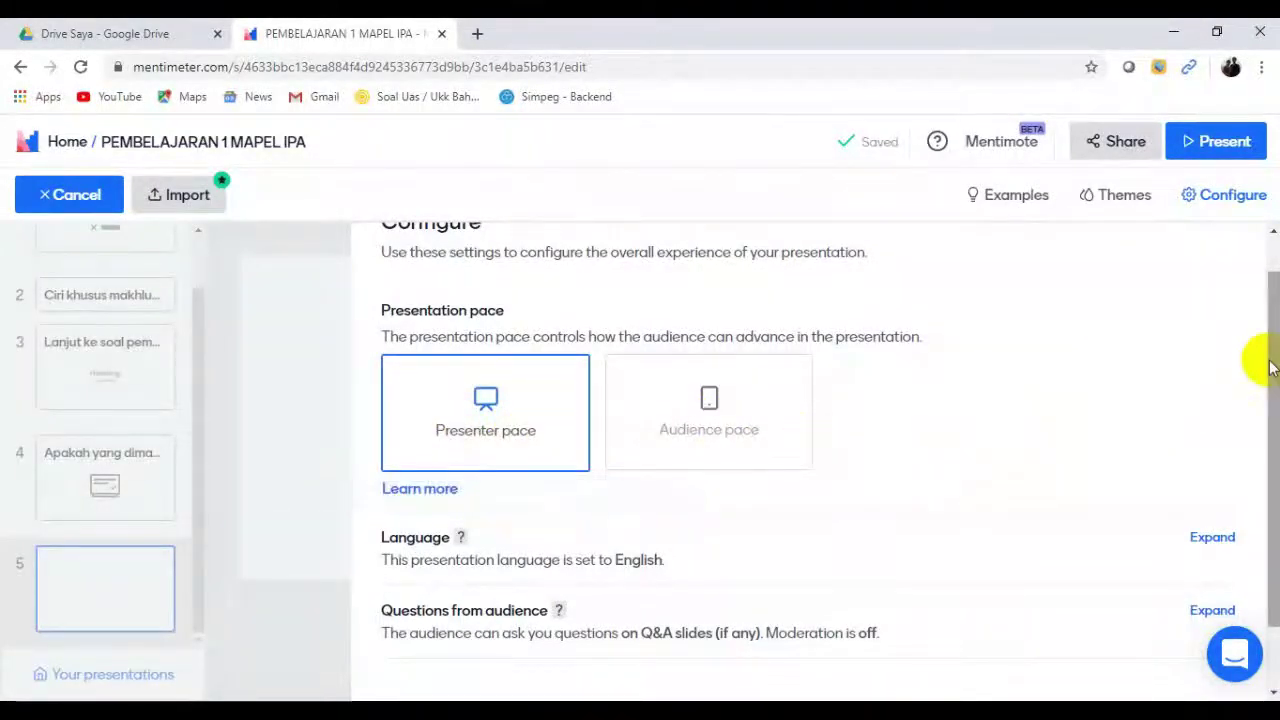
drag(1260, 360, 1268, 443)
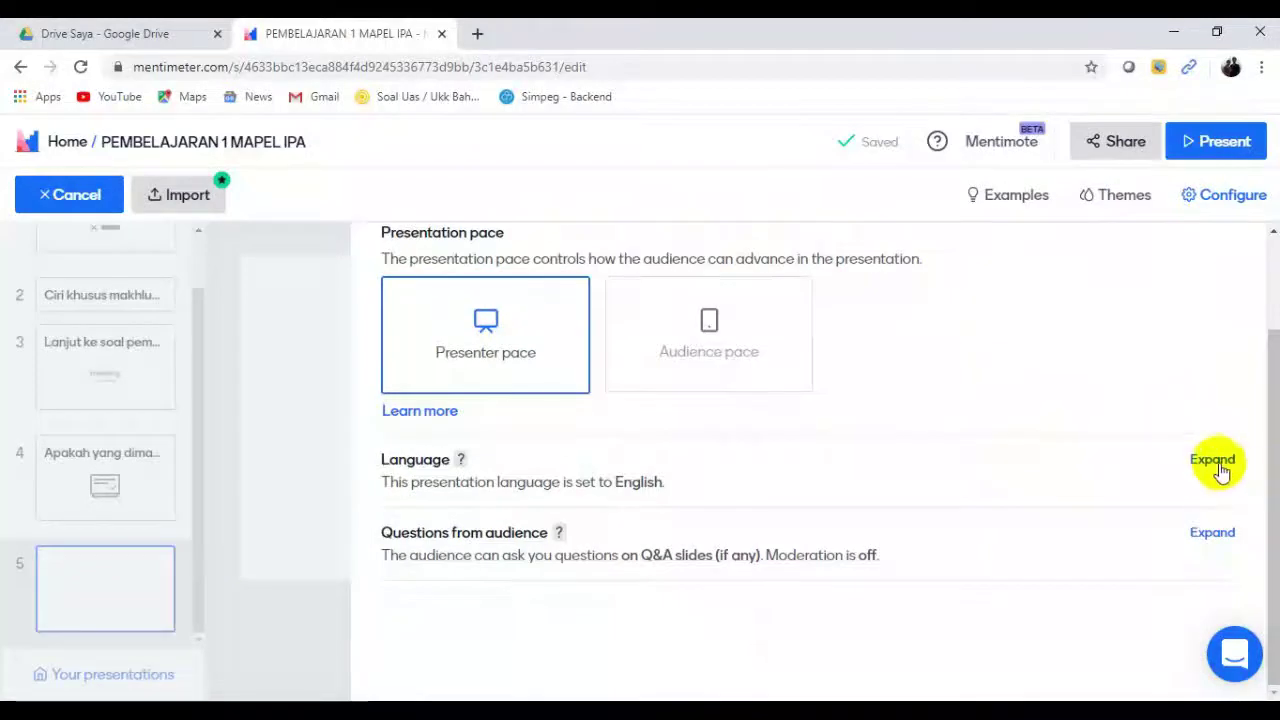
click(1212, 462)
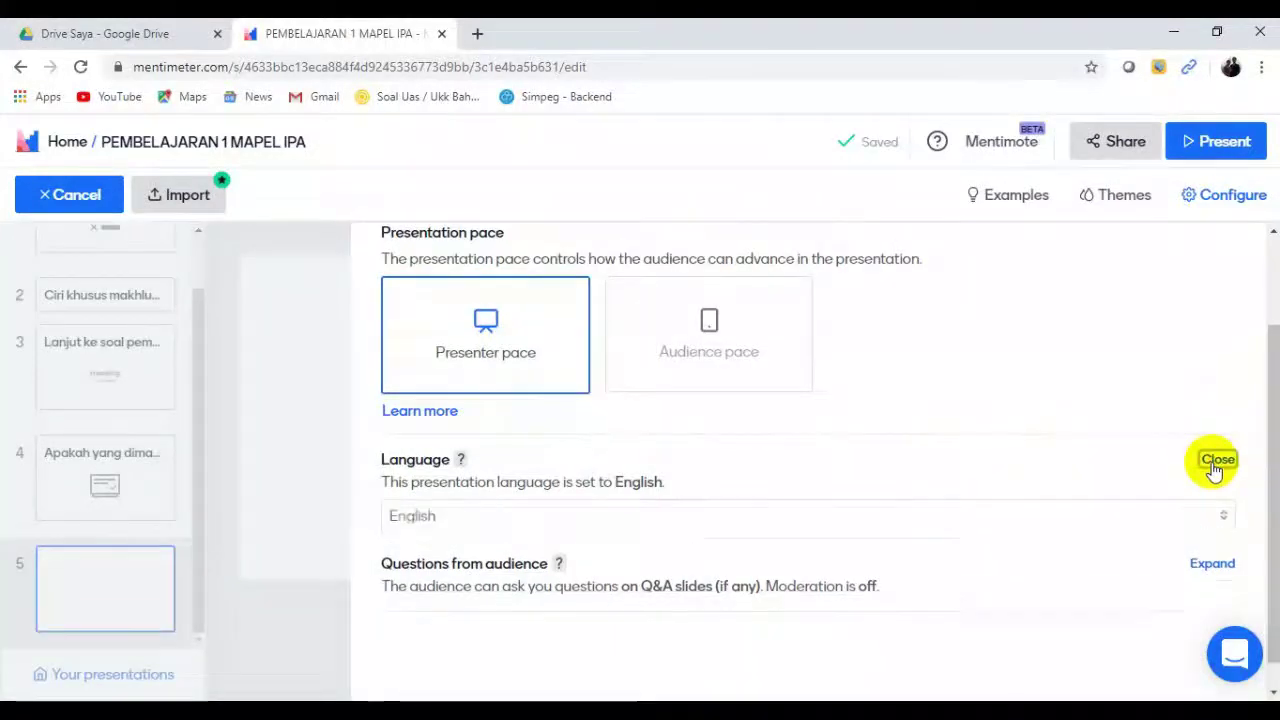
click(1222, 527)
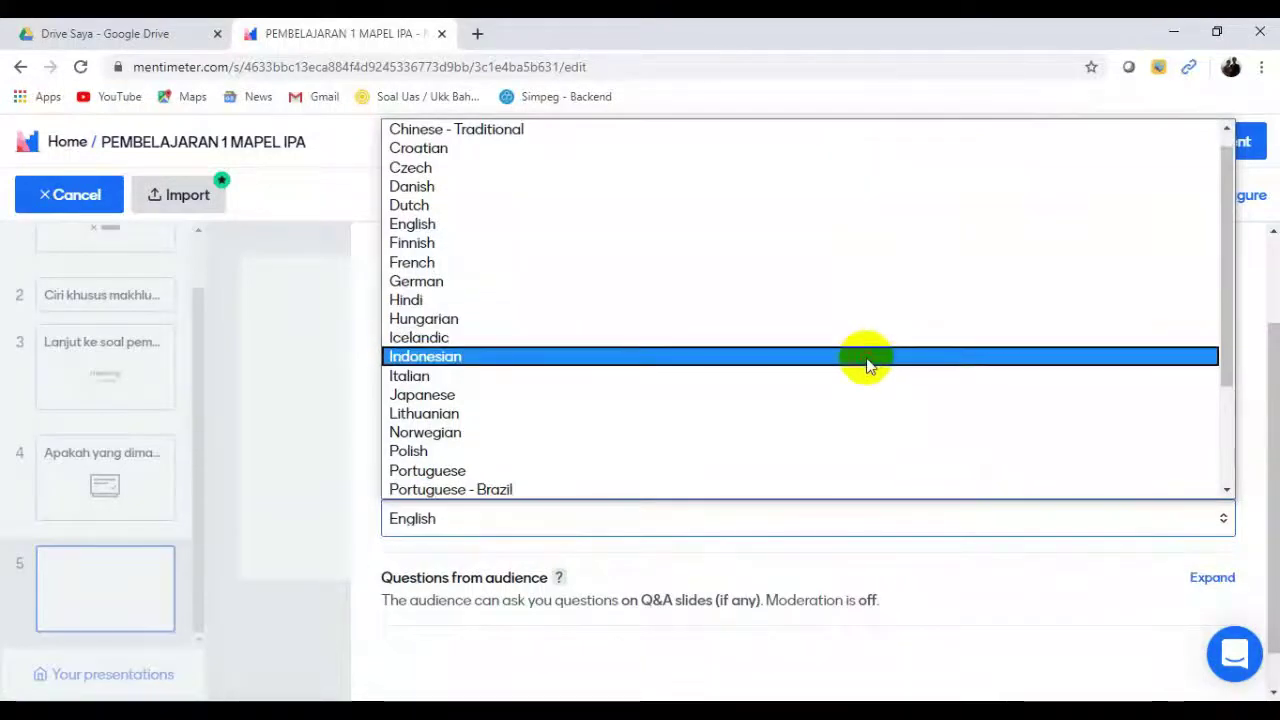
click(866, 366)
scroll(1257, 410, down, 2)
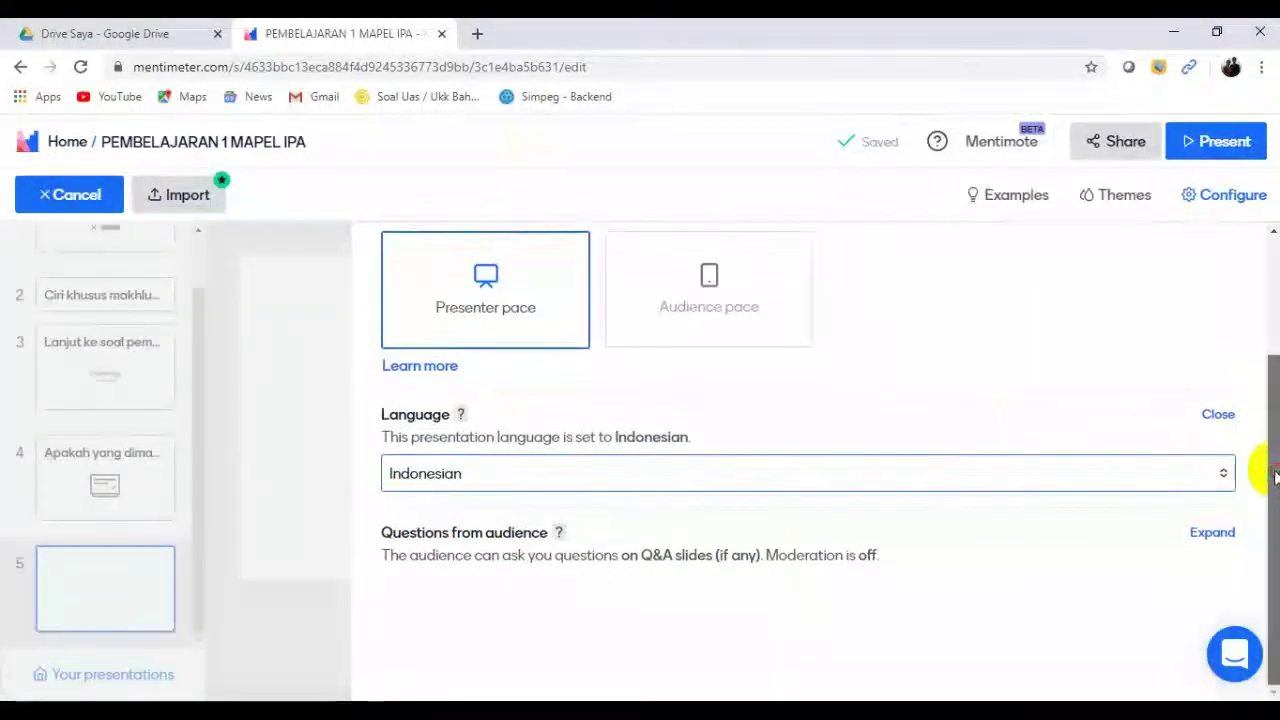
Switch audience questions to 'On all slides', then collapse the Questions and Language sections.
click(1221, 545)
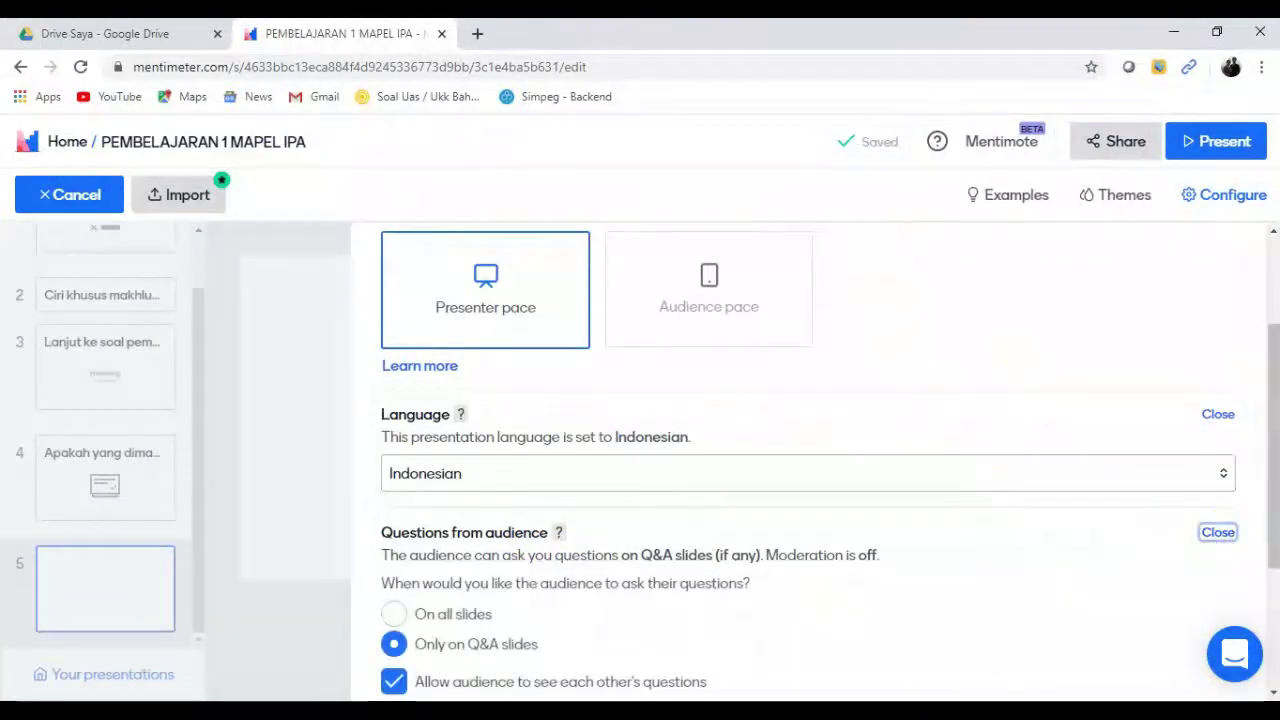
drag(1270, 472, 1267, 570)
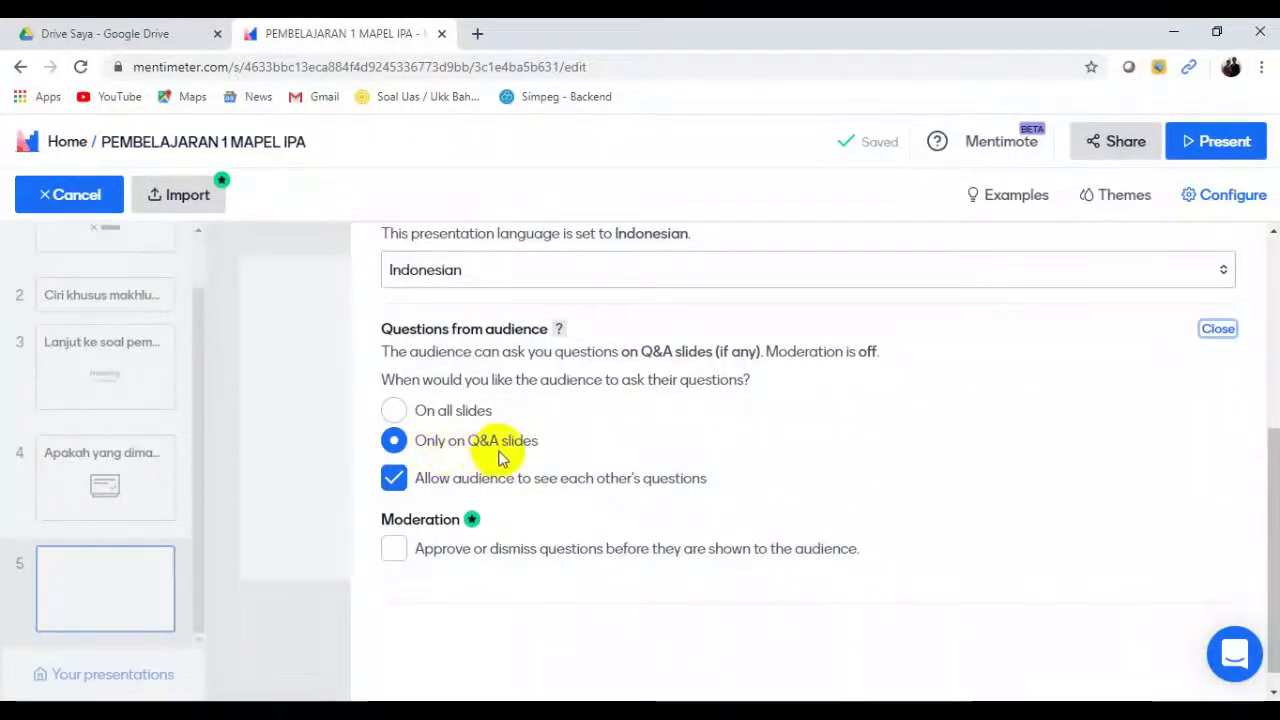
click(396, 411)
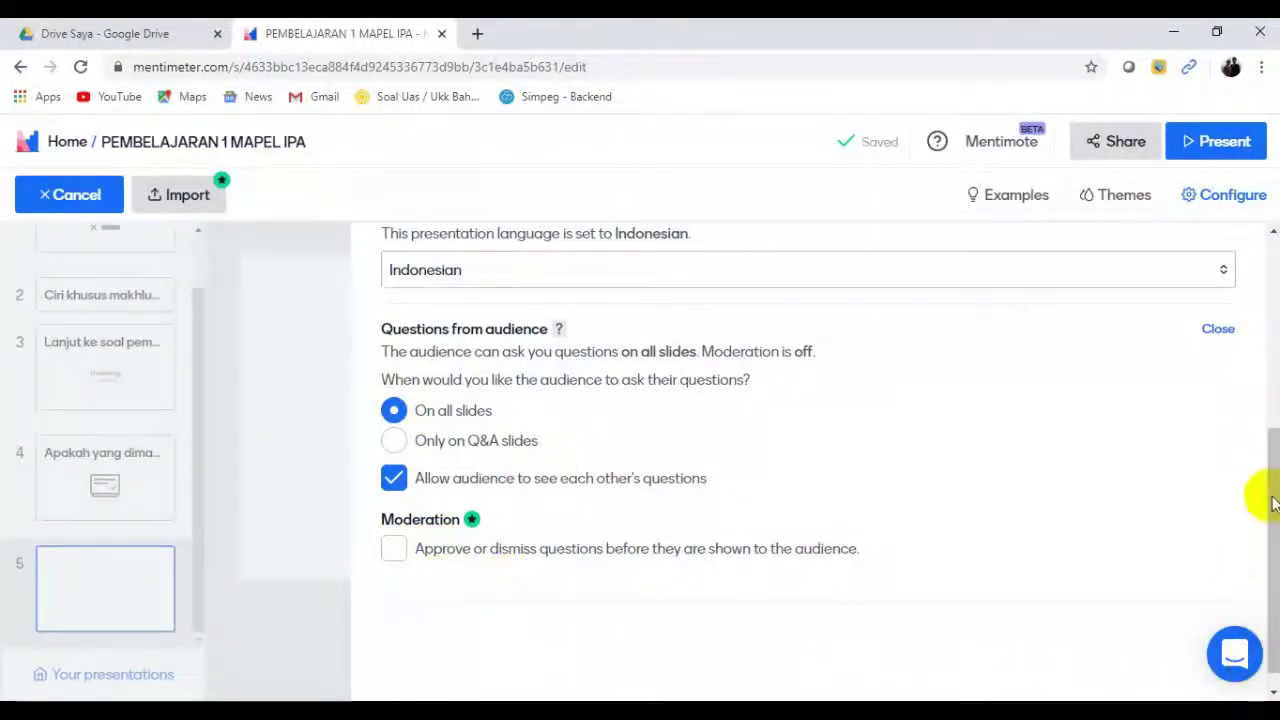
drag(1262, 491, 1265, 370)
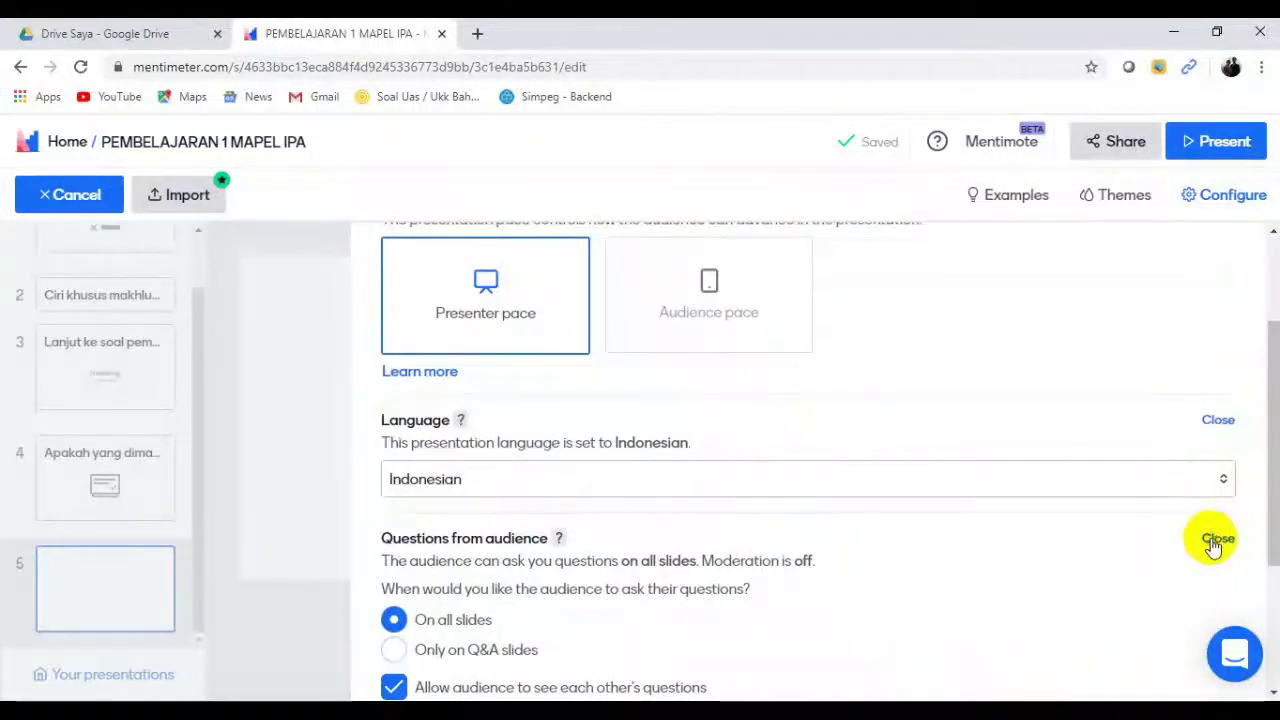
click(1216, 540)
click(1218, 425)
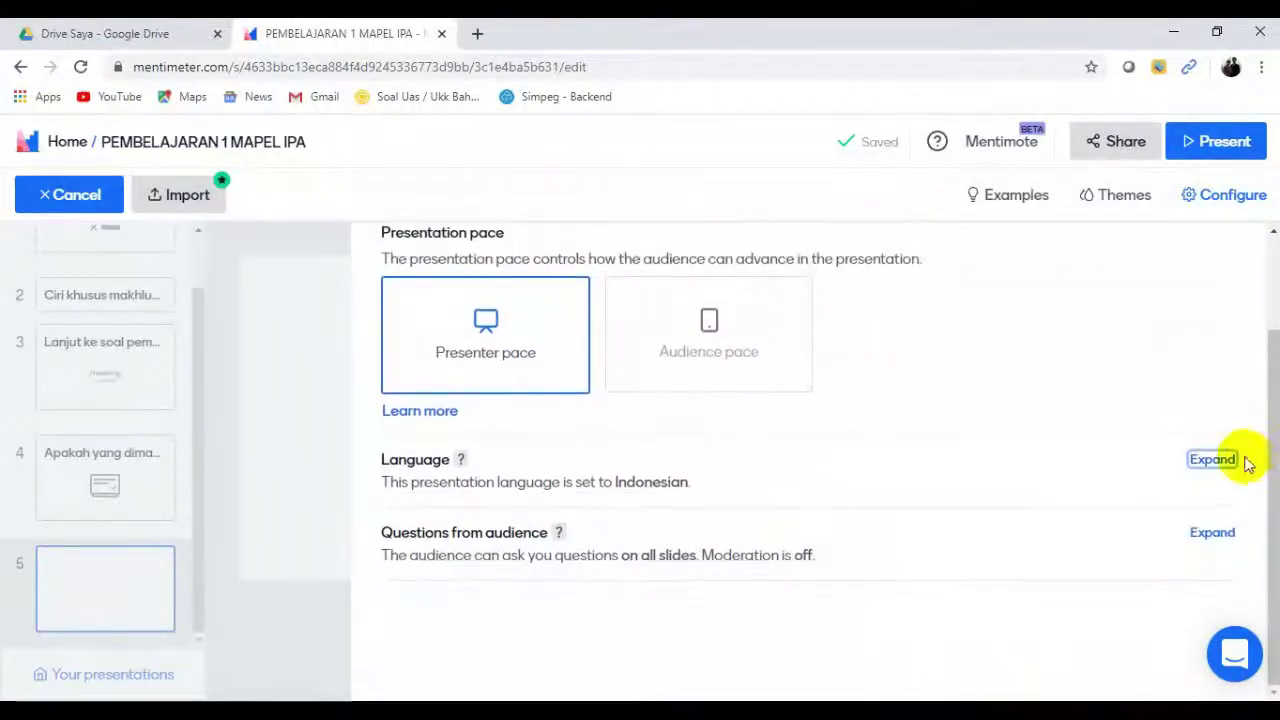
mouse_move(1274, 480)
mouse_down()
mouse_move(1273, 340)
mouse_move(1272, 565)
mouse_move(1260, 343)
mouse_up()
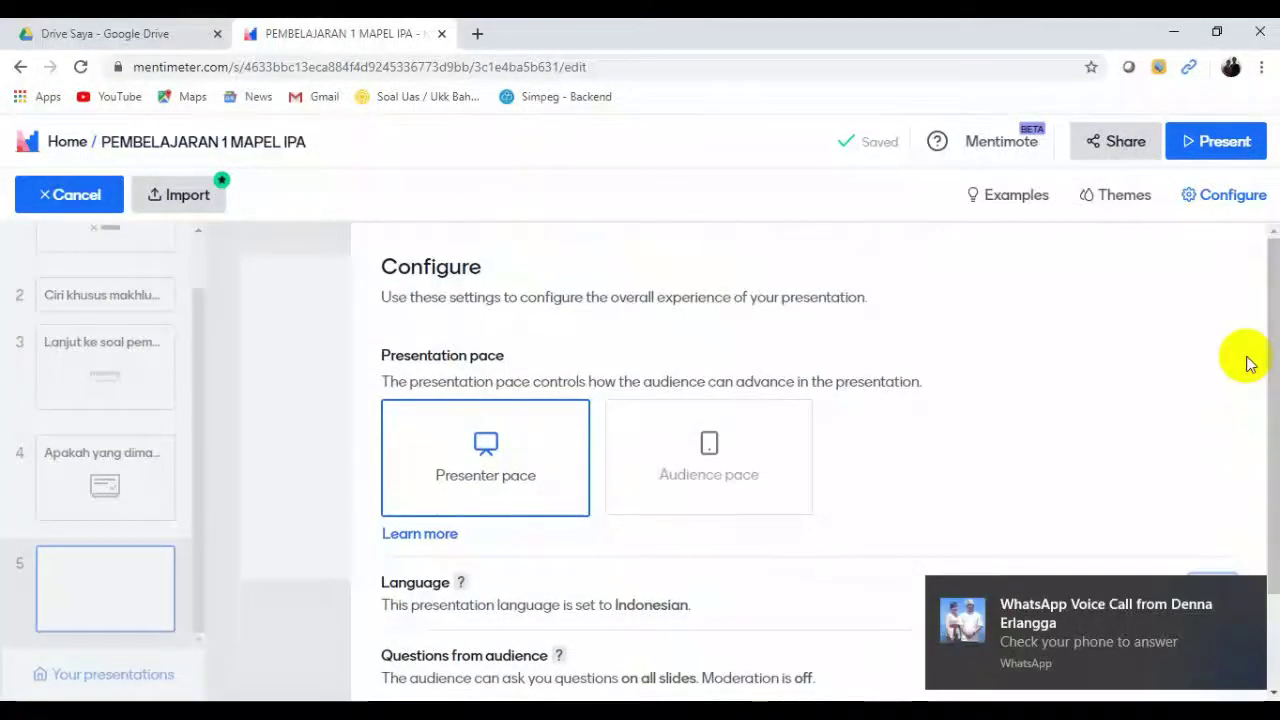
click(1250, 592)
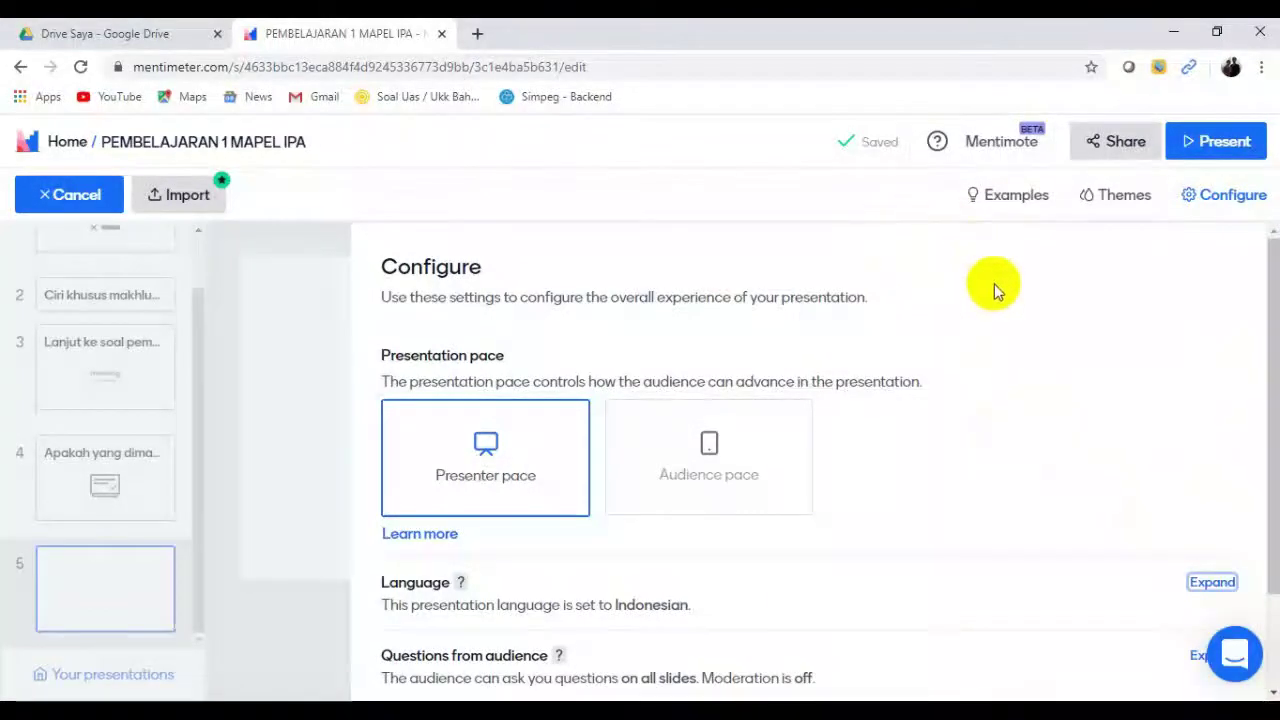
click(1108, 146)
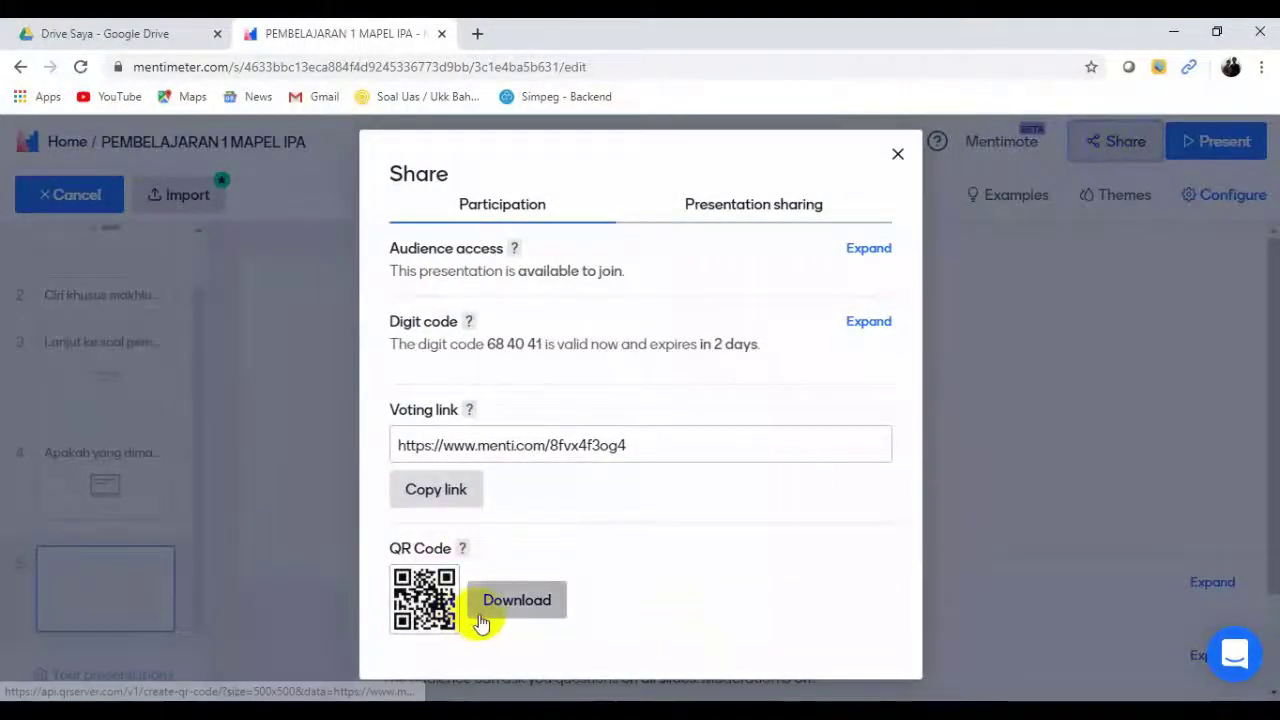
click(425, 489)
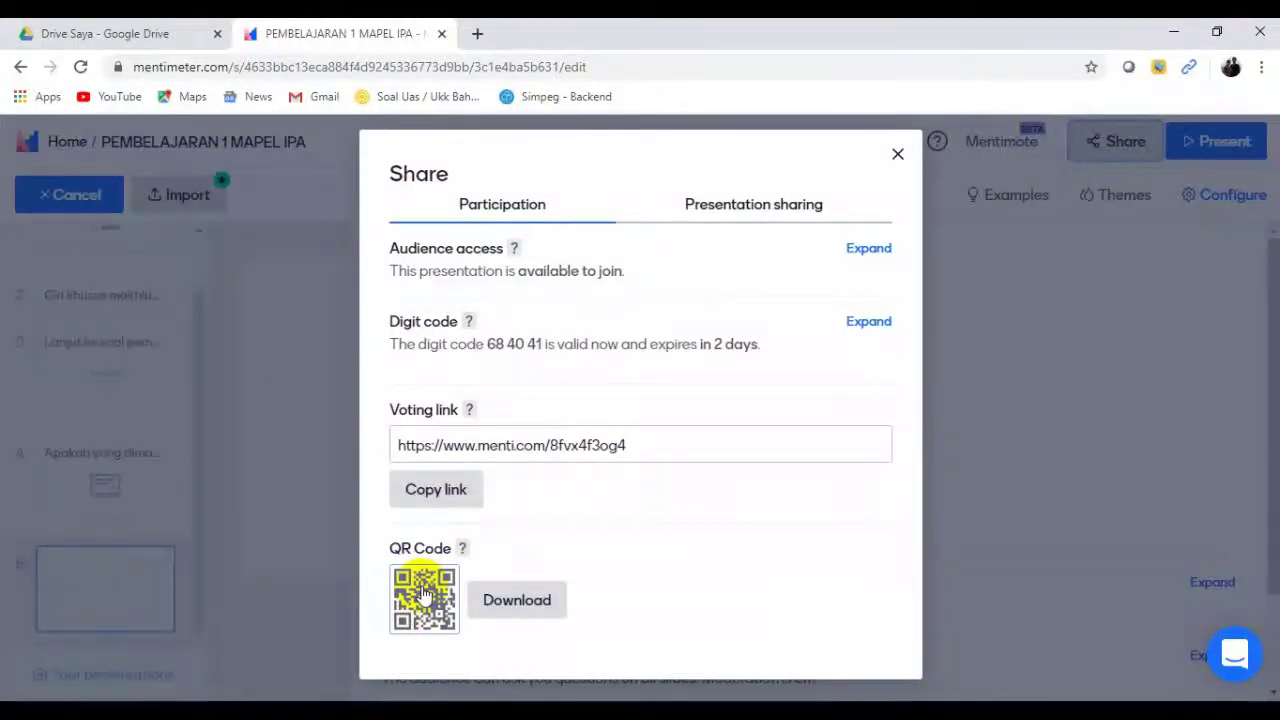
click(868, 252)
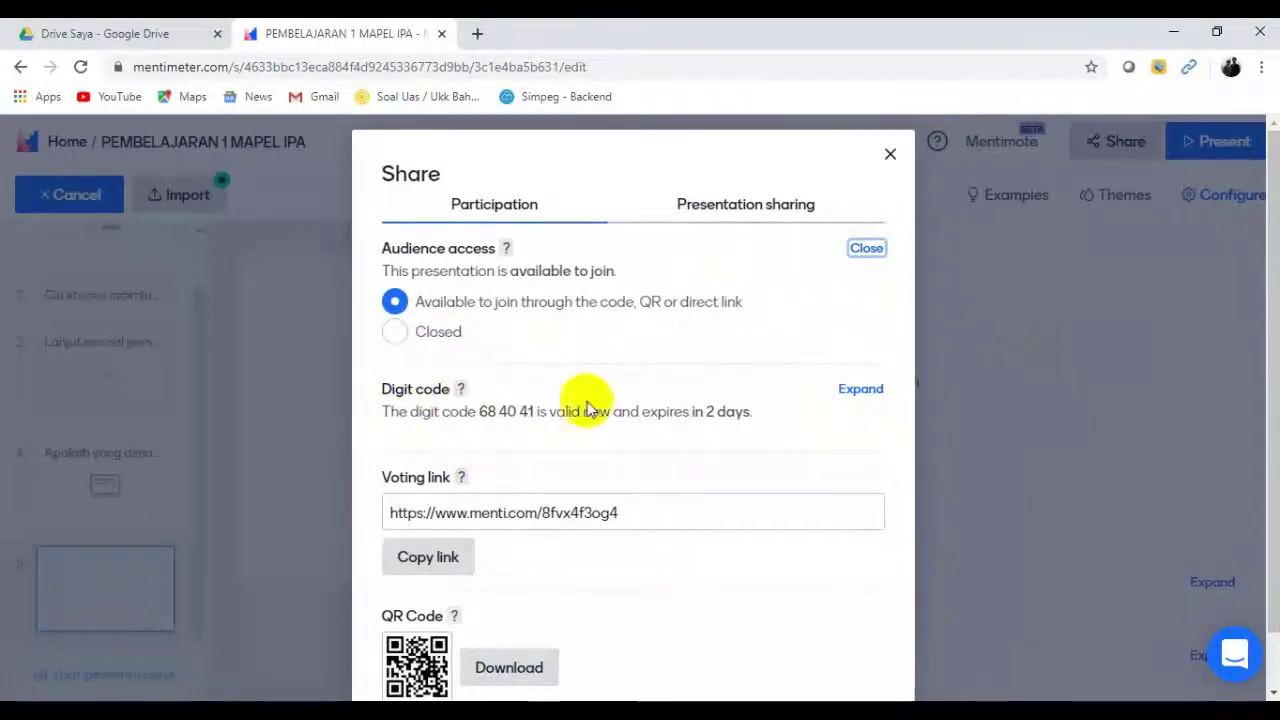
click(862, 391)
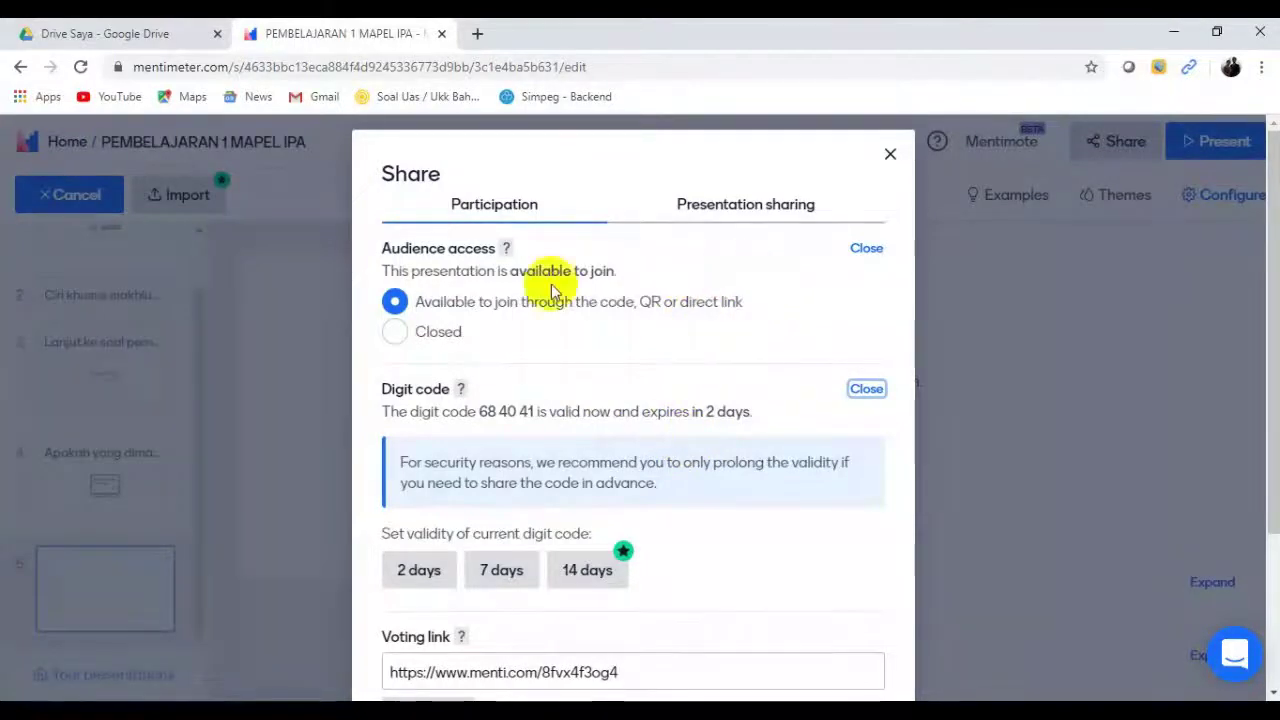
click(760, 208)
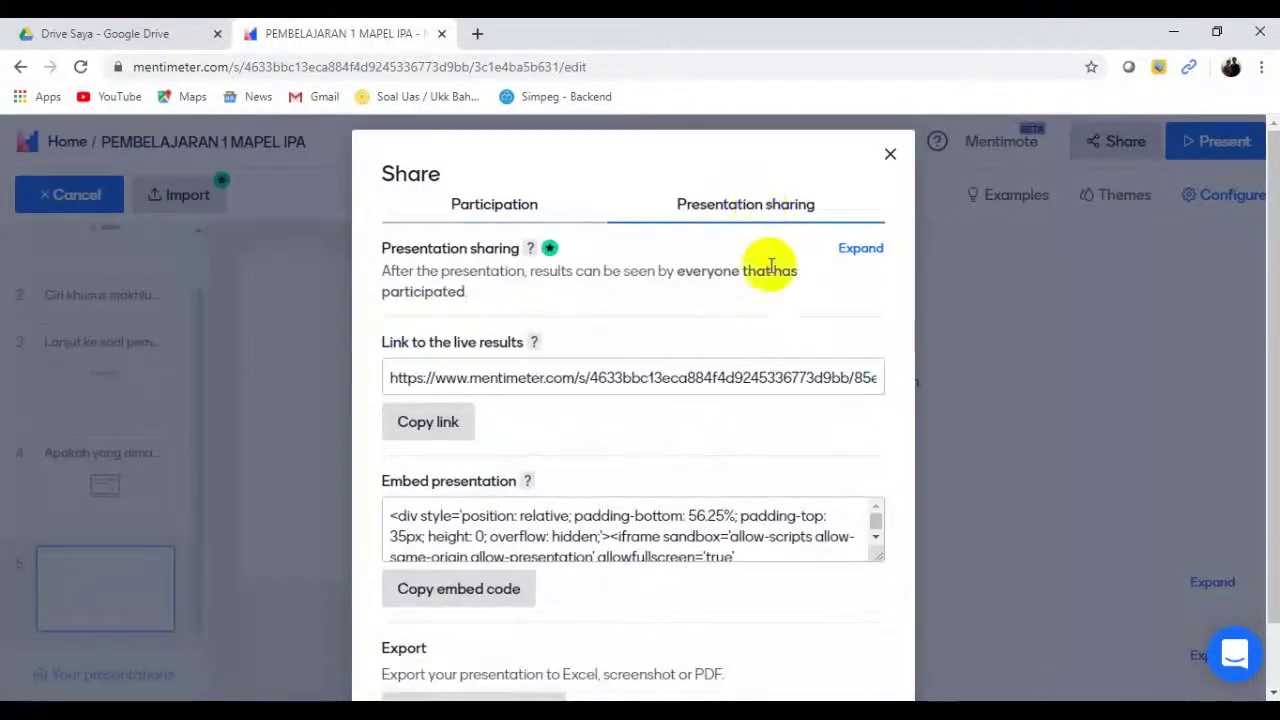
click(460, 437)
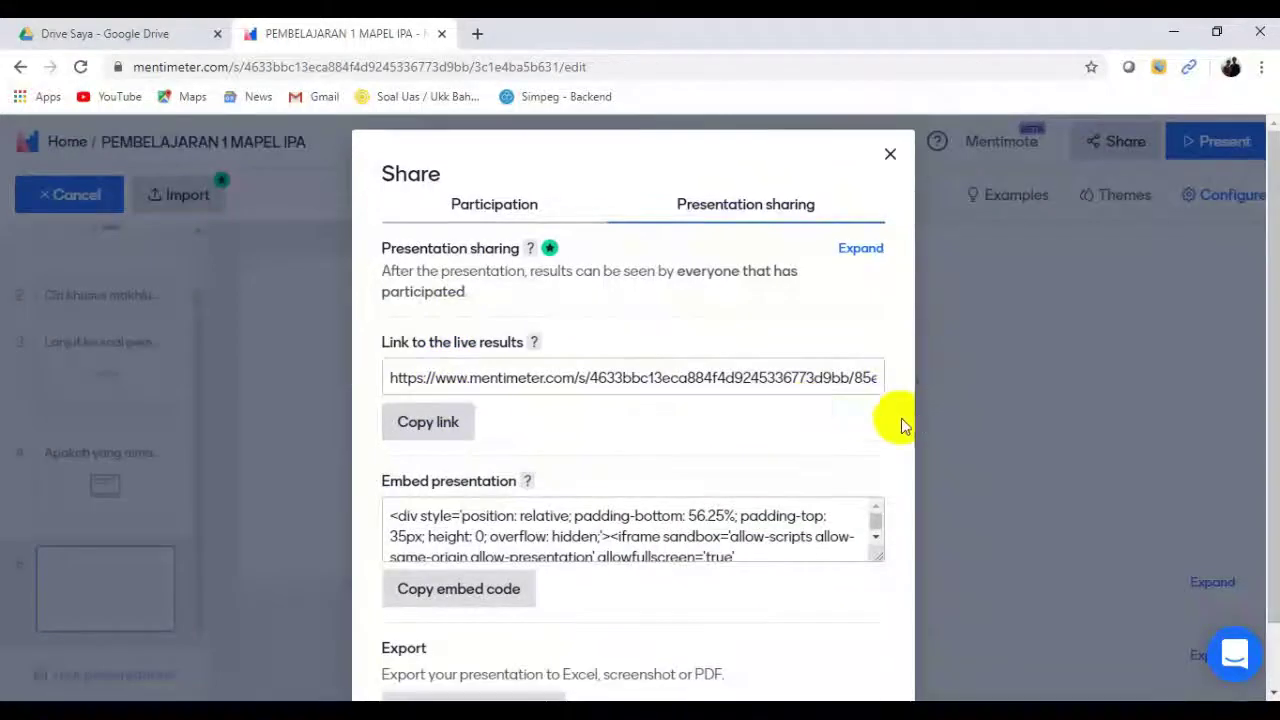
scroll(890, 470, down, 1)
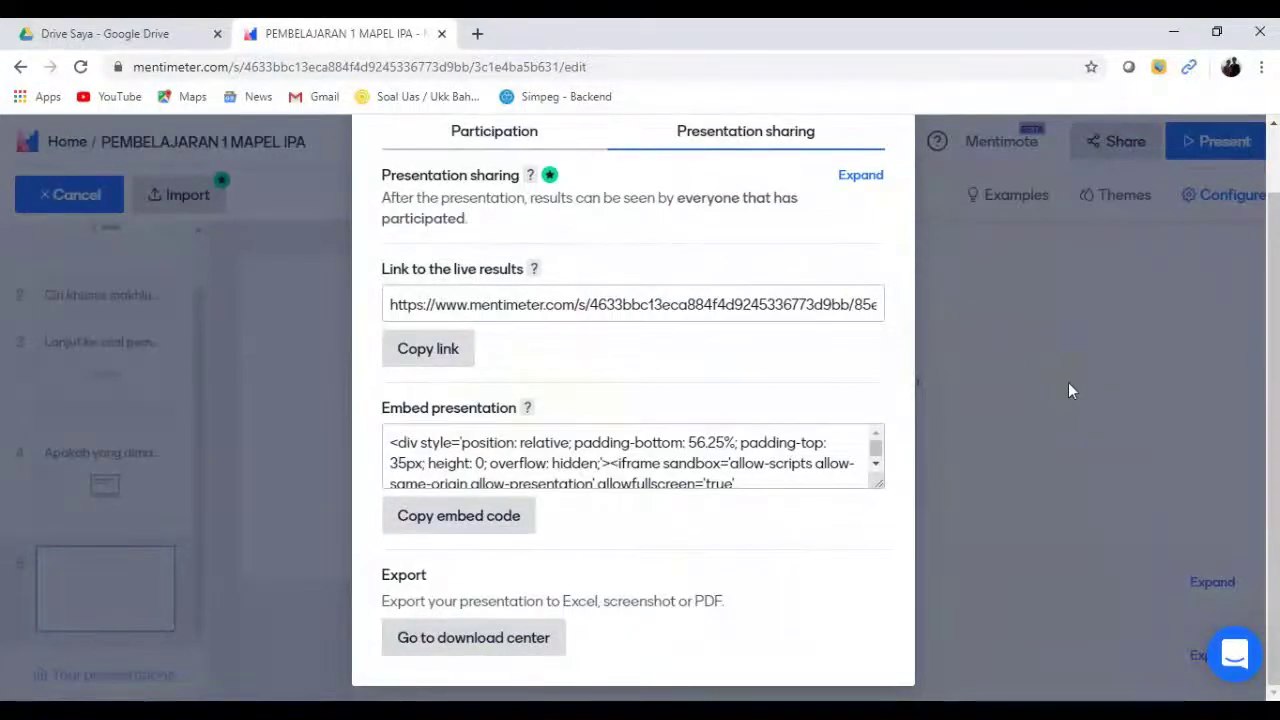
click(1047, 323)
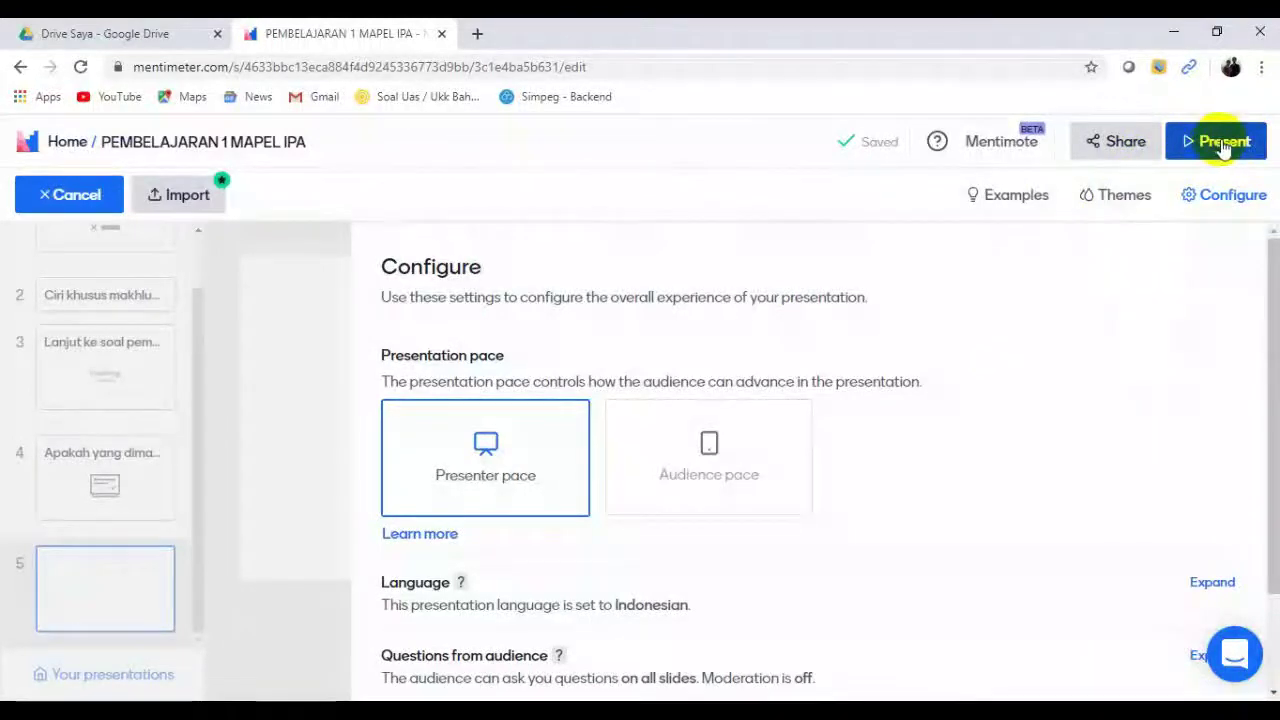
Add a leaderboard after the final question and begin presenting the quiz.
click(1203, 149)
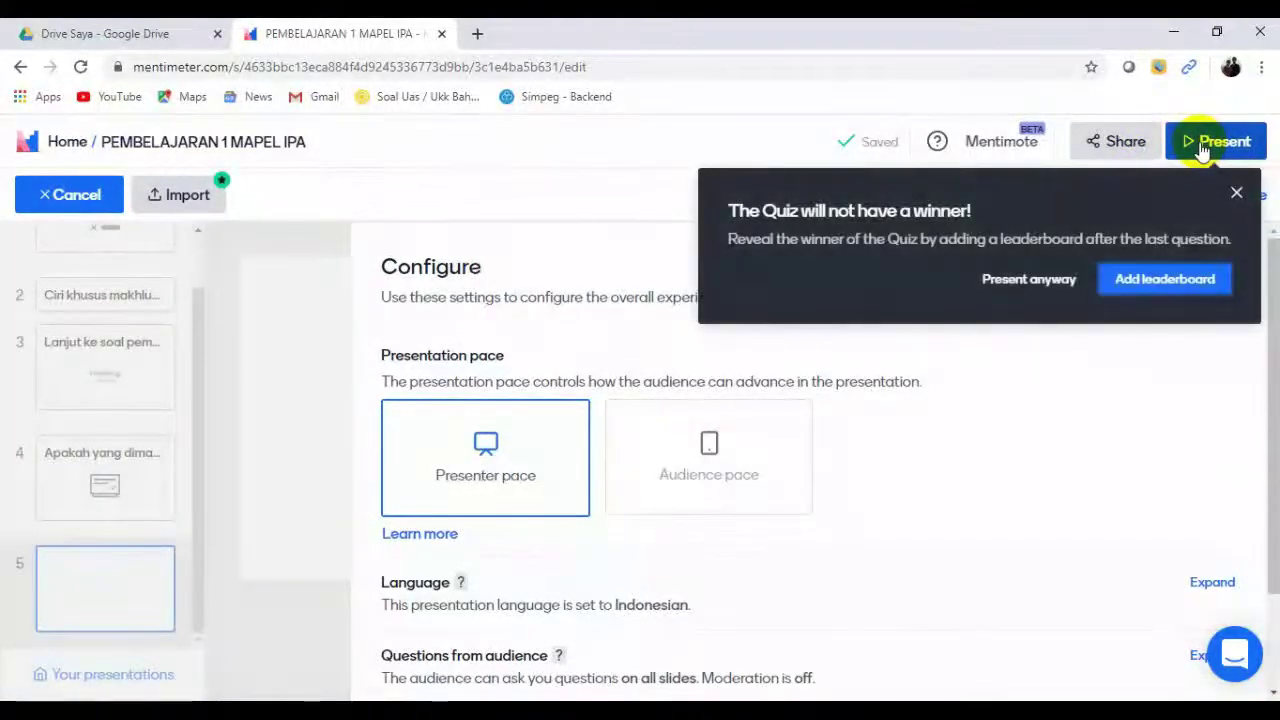
click(1143, 288)
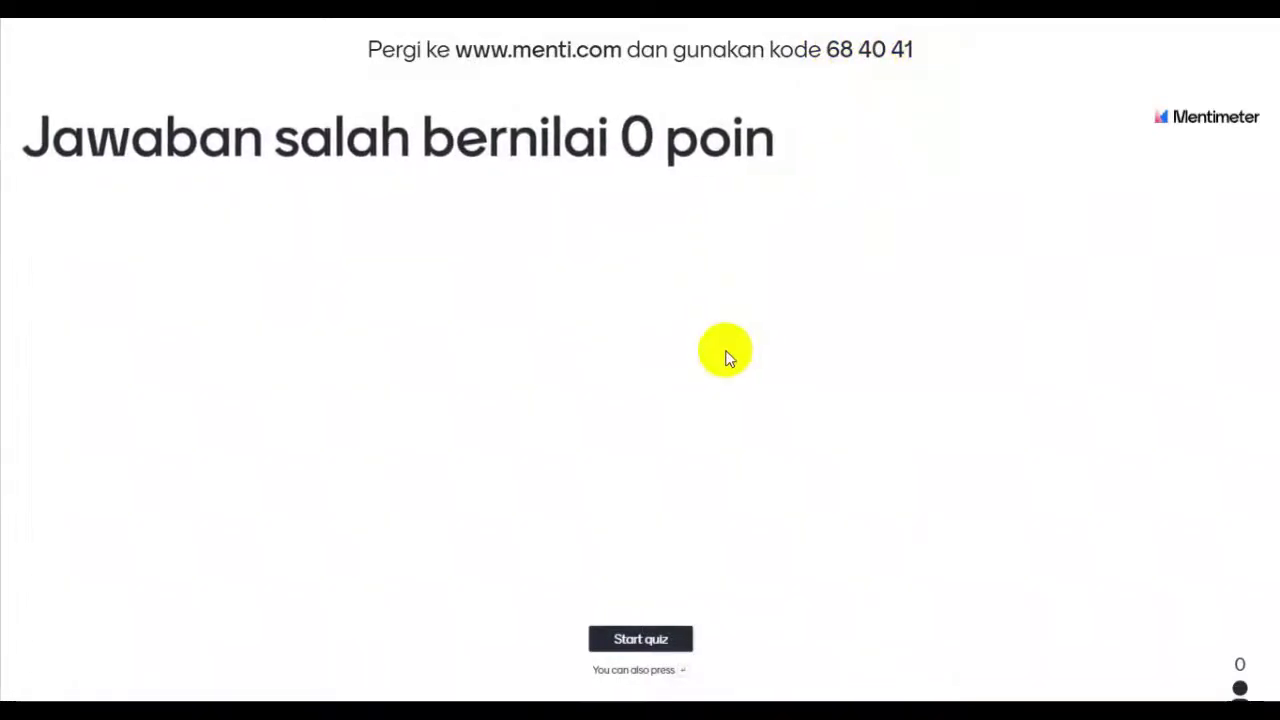
Start the quiz, watch the fotosintesis question and answer reveal, then exit with Esc.
click(643, 648)
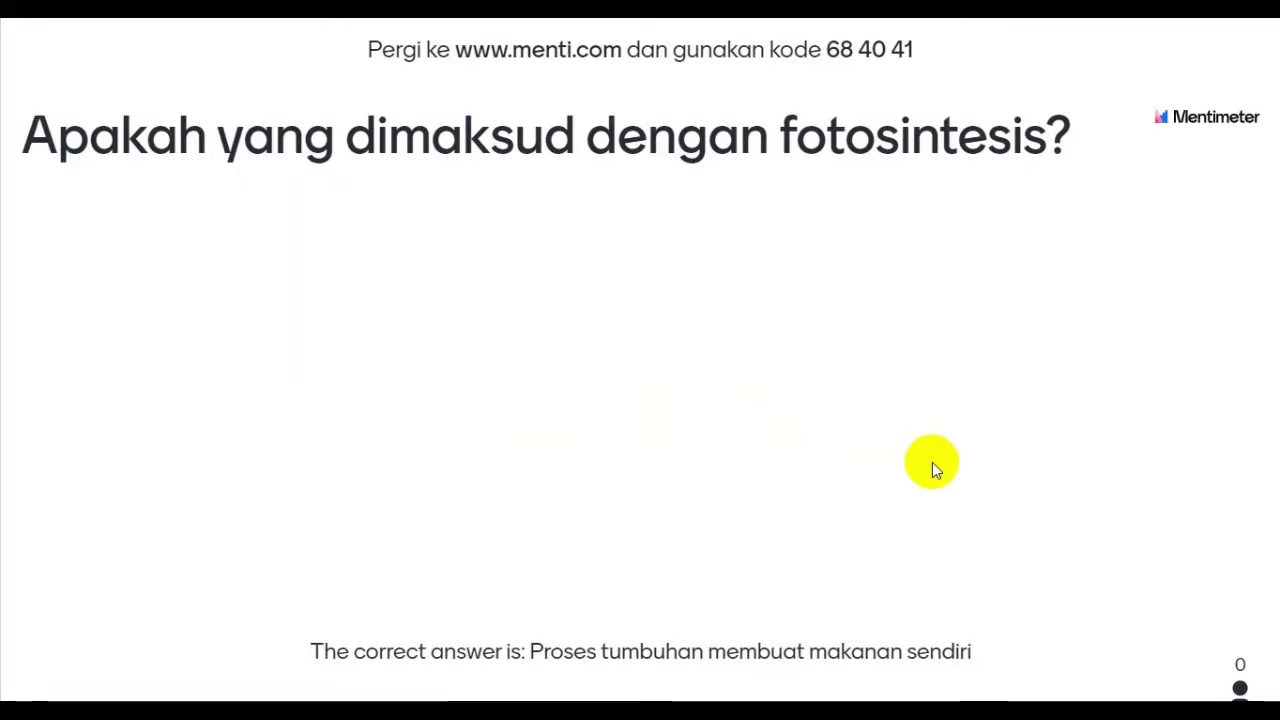
key(Escape)
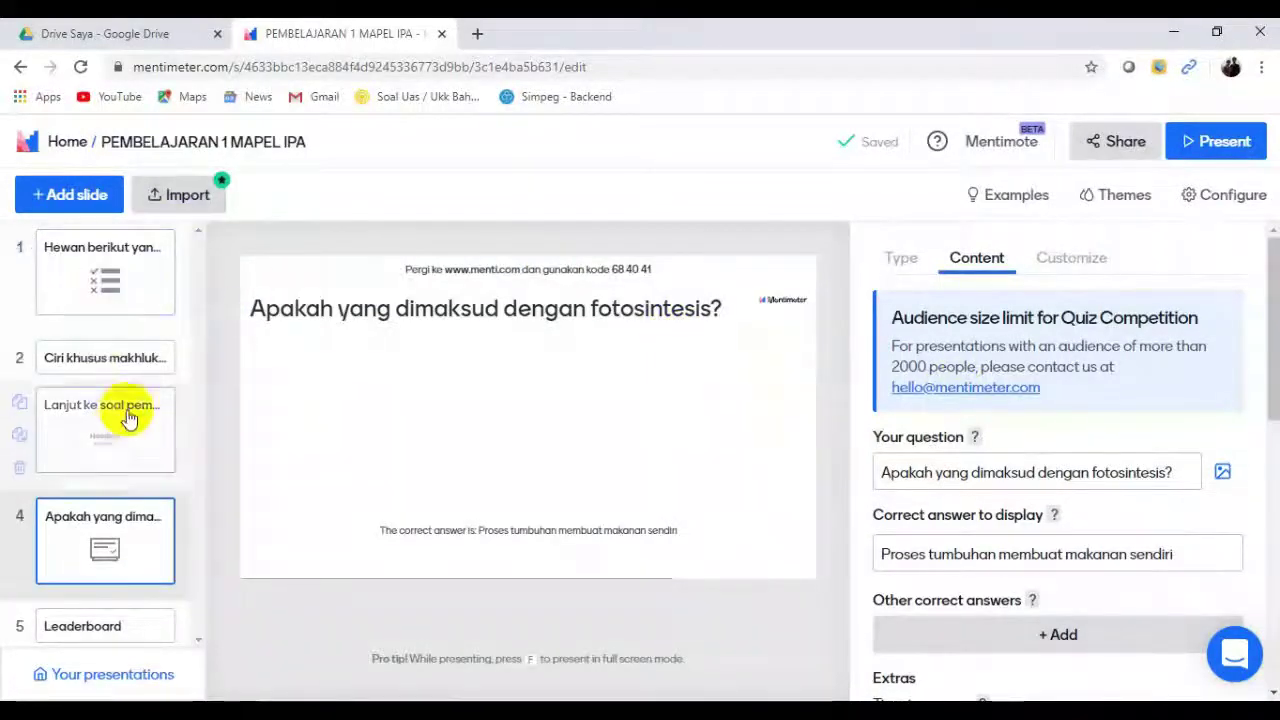
On slide 1, make Cumi-cumi the only correct answer instead of Kura-kura, then return to slide 4.
scroll(1268, 285, down, 3)
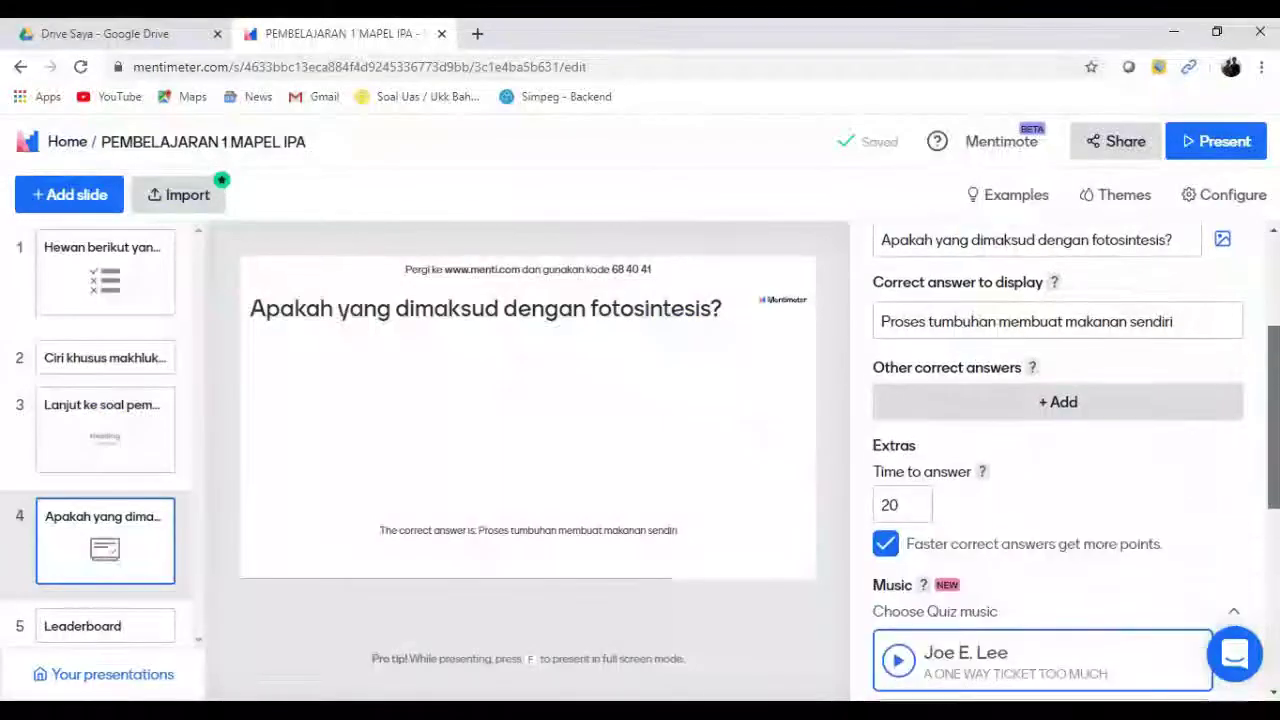
scroll(1268, 285, up, 3)
click(105, 272)
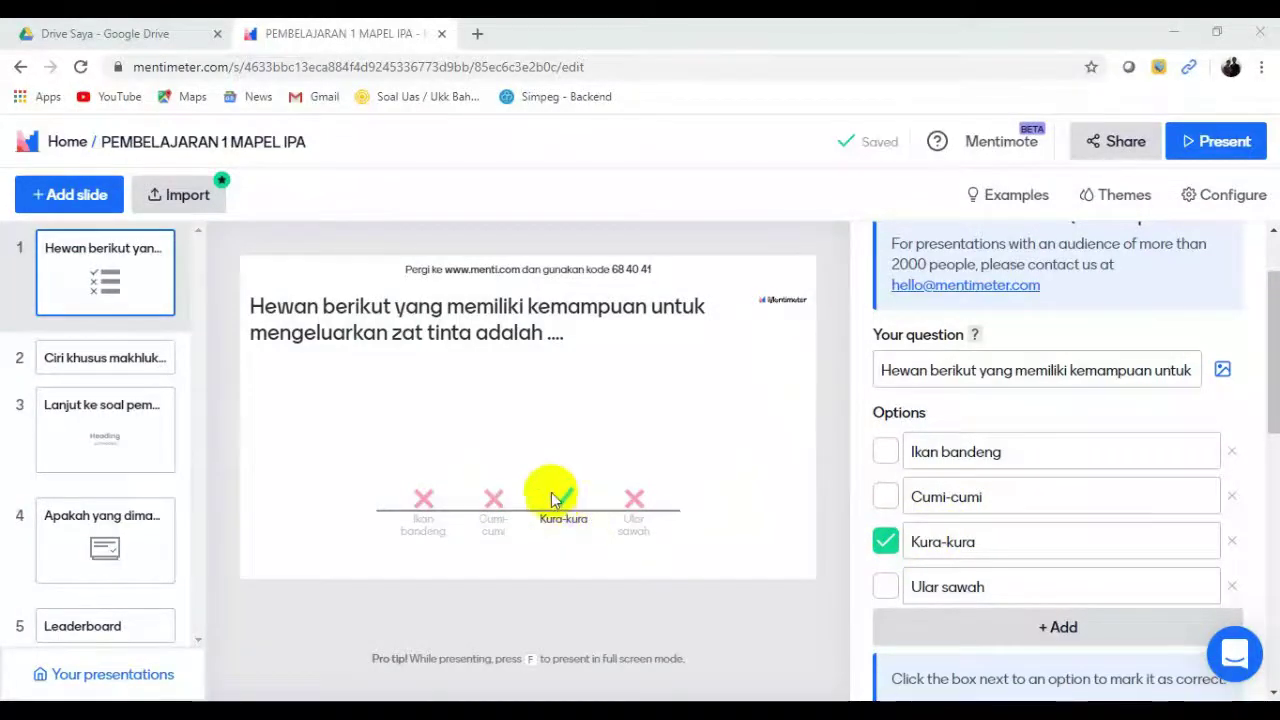
click(889, 503)
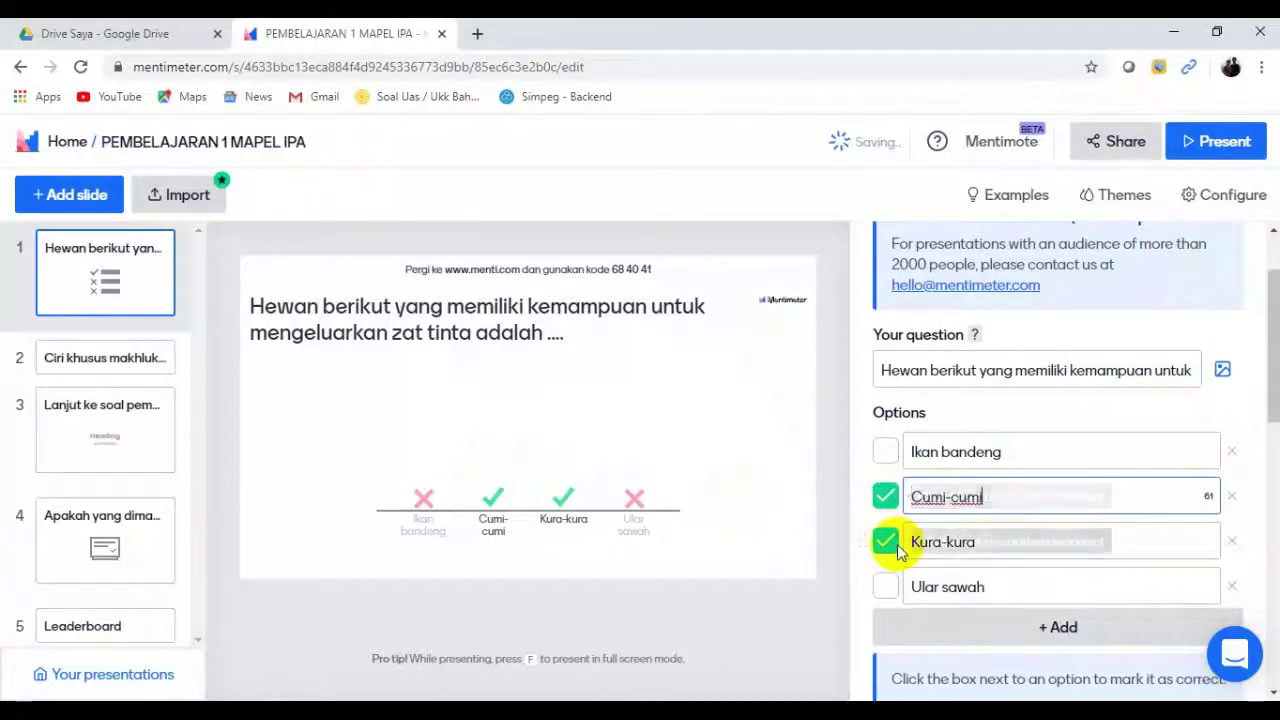
click(889, 546)
click(889, 543)
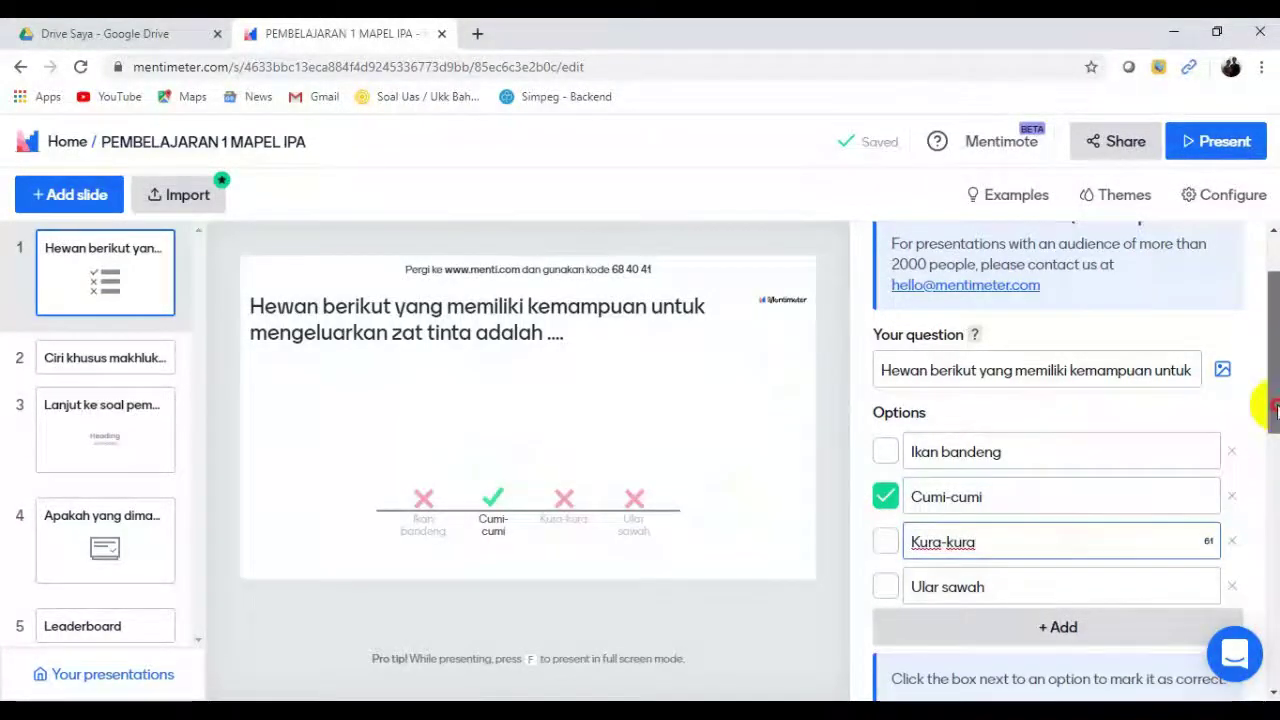
mouse_move(1270, 410)
mouse_down()
mouse_move(1275, 455)
mouse_move(1260, 410)
mouse_up()
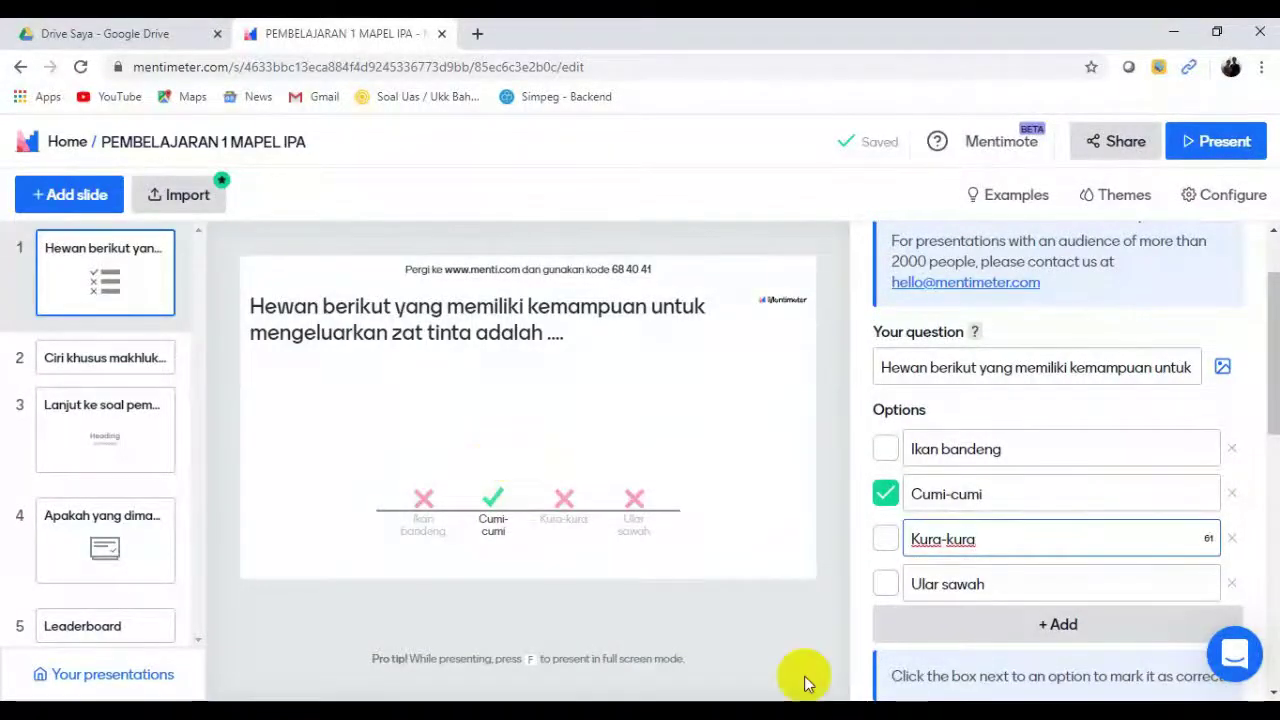
click(105, 540)
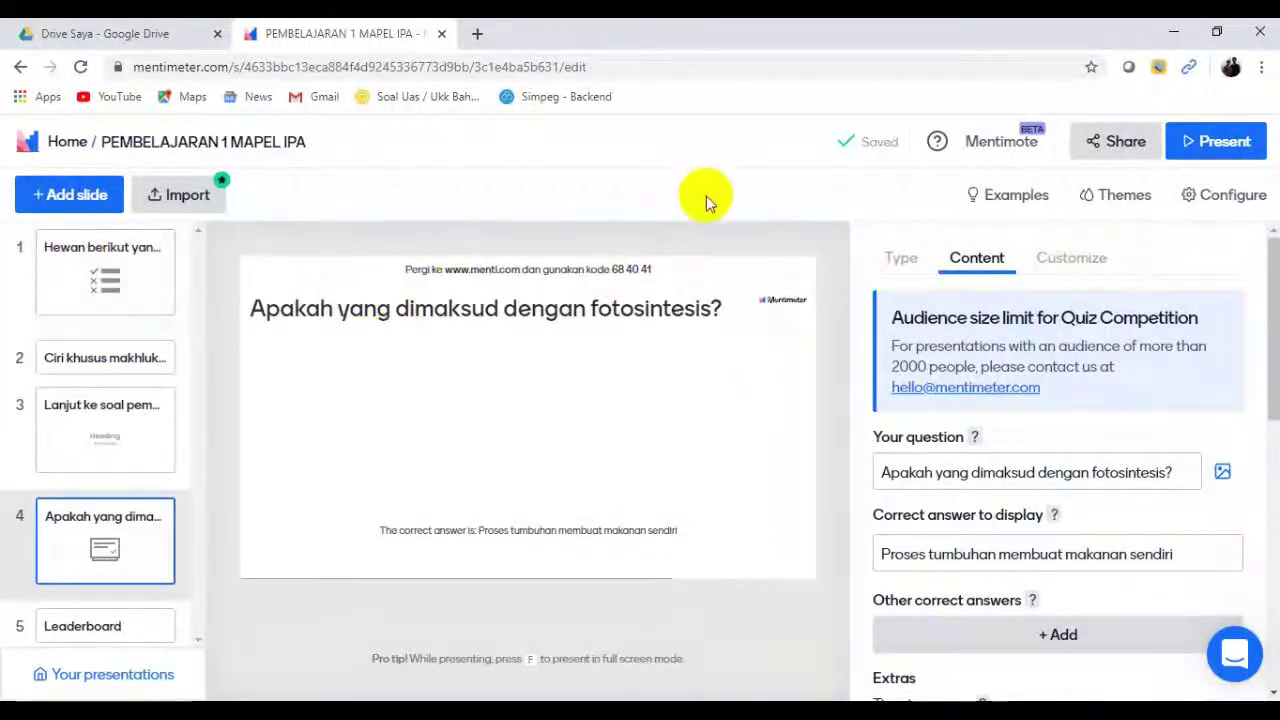
Go back to the Mentimeter home page using the Home breadcrumb link.
click(68, 142)
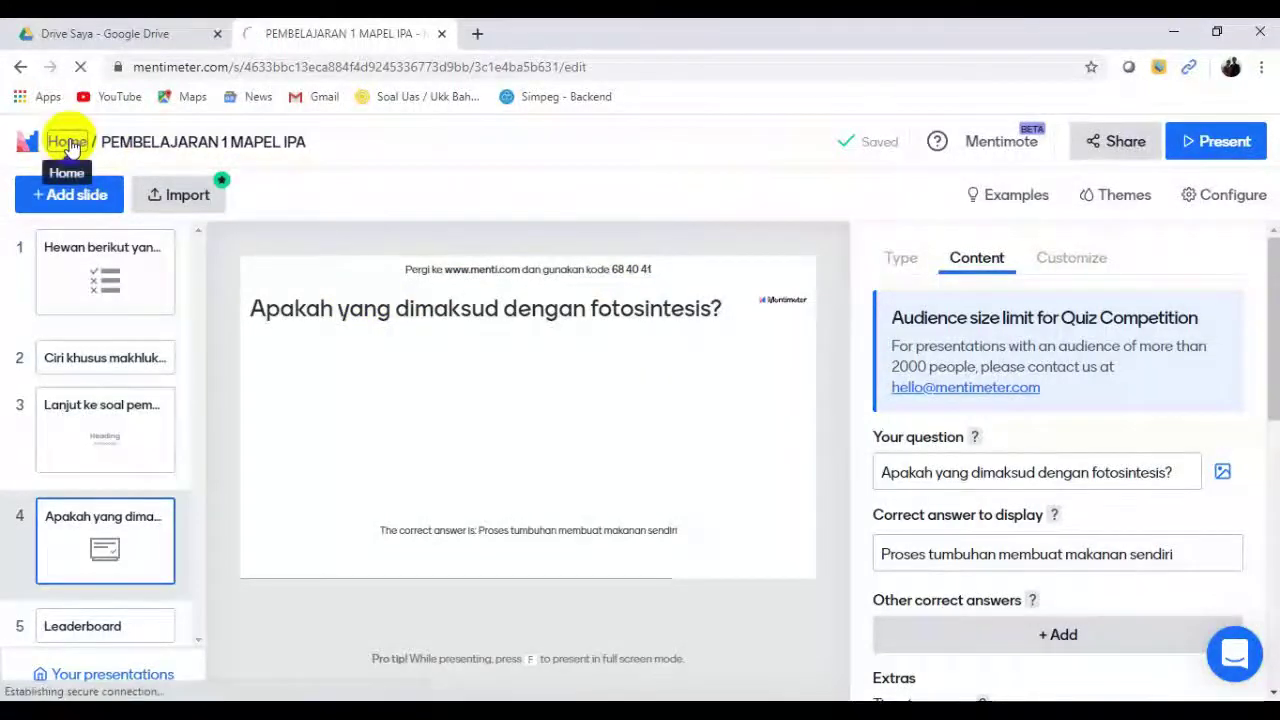